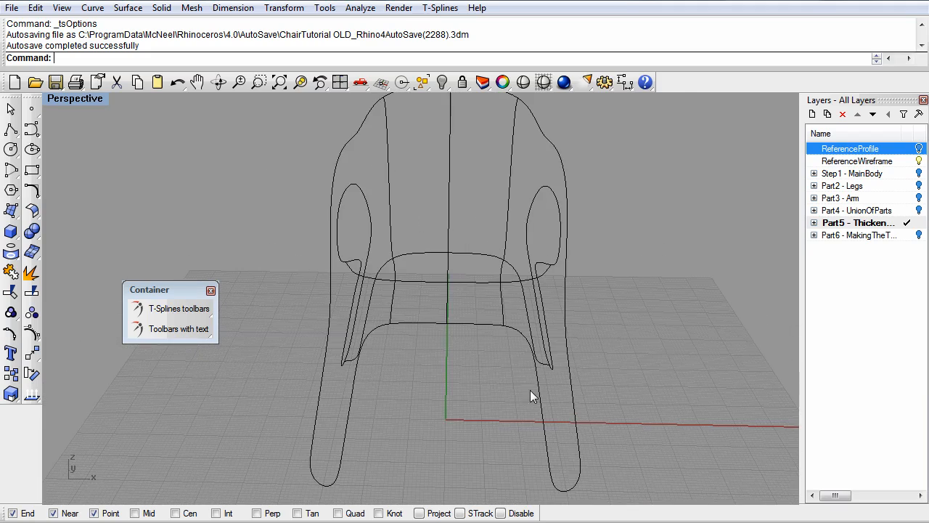
Examine the chair's reference wireframe from the front and from the side
right_click_drag(304, 267, 345, 335)
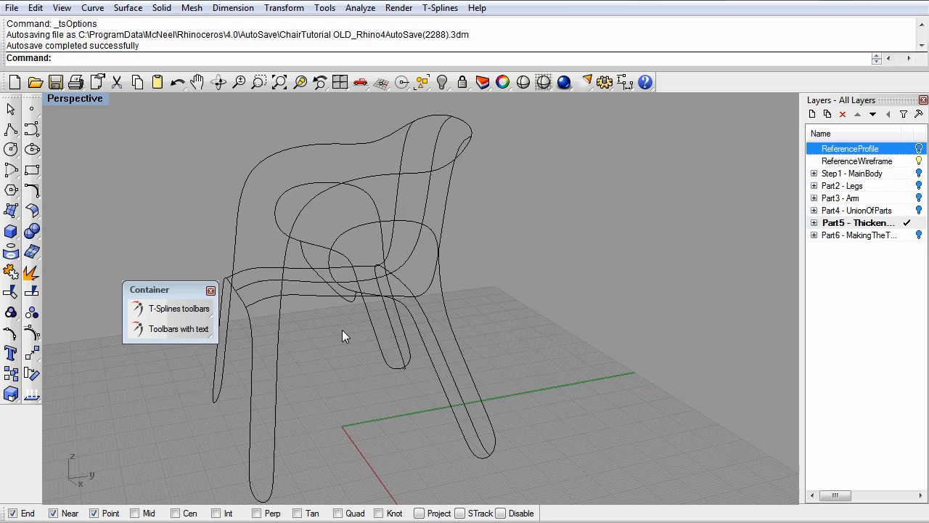
right_click_drag(512, 341, 504, 357)
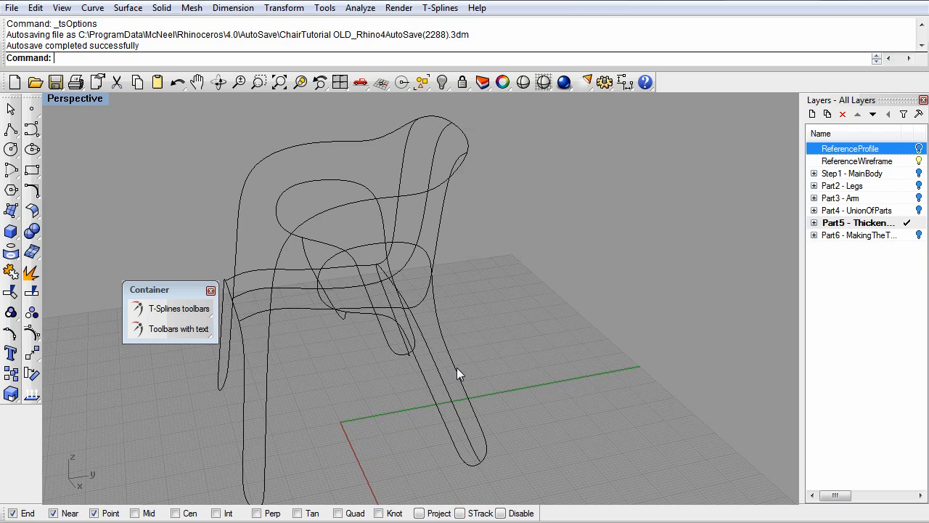
right_click_drag(390, 393, 471, 411)
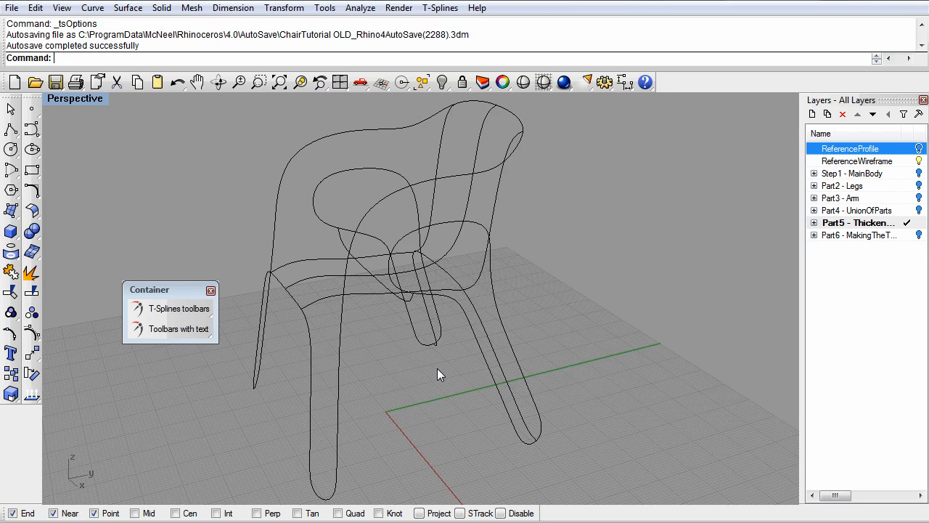
right_click_drag(355, 360, 436, 365)
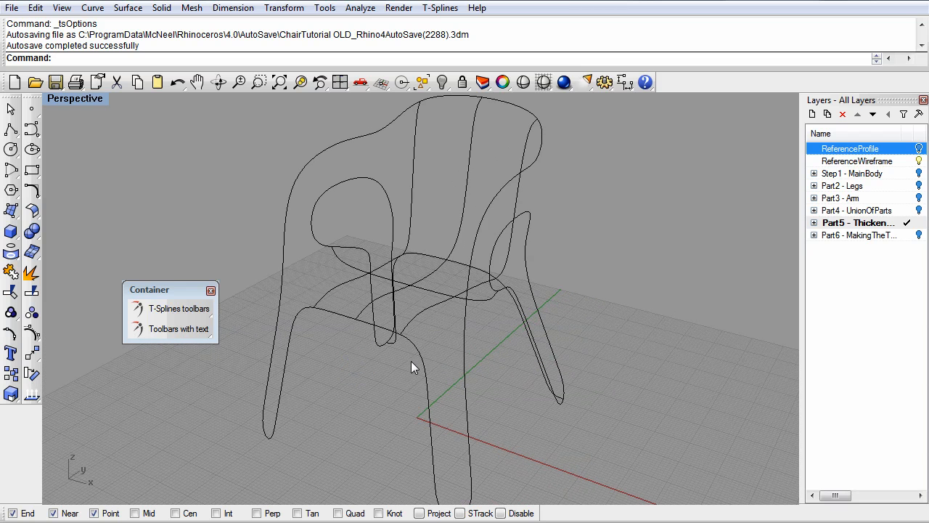
right_click_drag(422, 361, 424, 357)
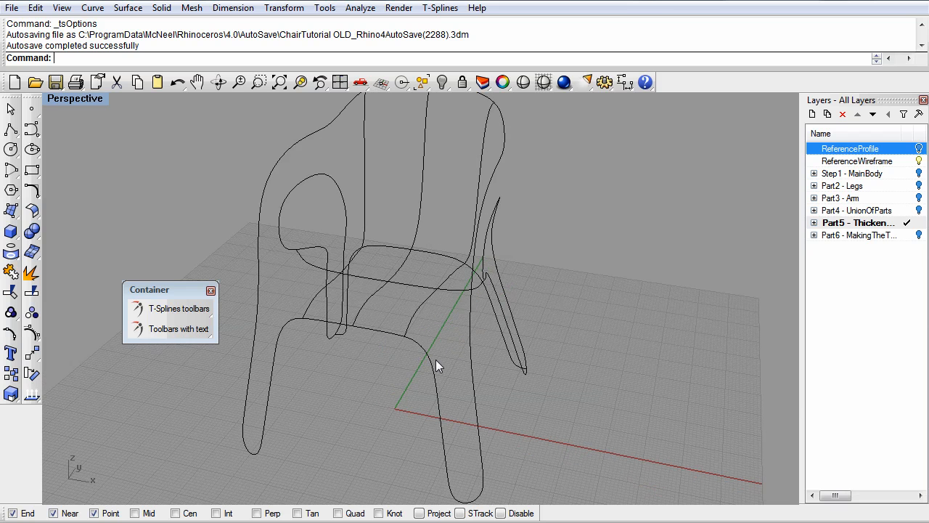
right_click_drag(435, 359, 490, 358)
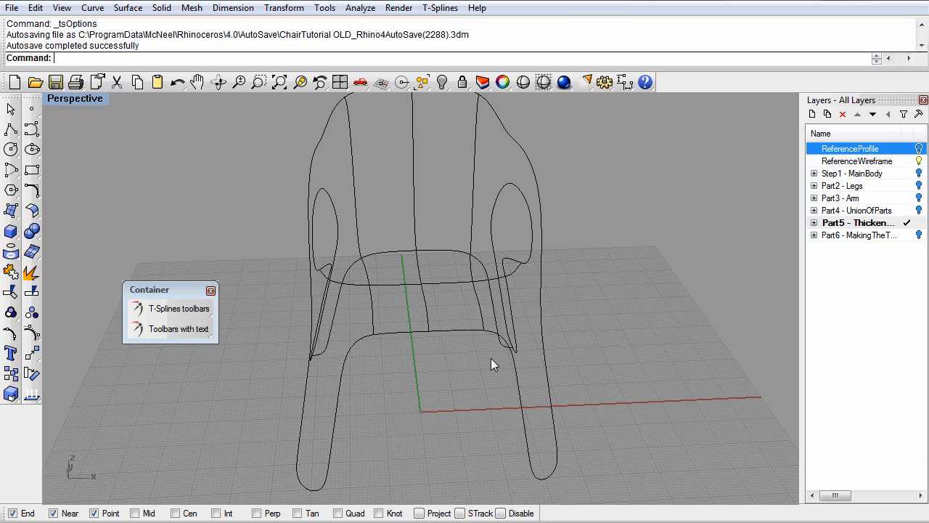
mouse_move(610, 369)
right_mouse_down()
mouse_move(608, 361)
mouse_move(599, 373)
mouse_move(548, 369)
mouse_move(558, 348)
mouse_move(607, 355)
right_mouse_up()
right_click_drag(518, 369, 549, 377)
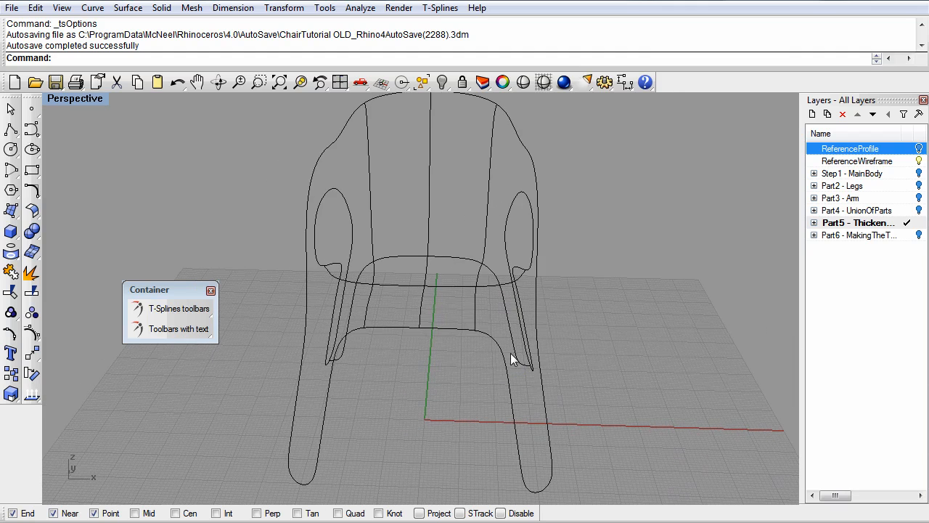
right_click_drag(457, 304, 482, 316)
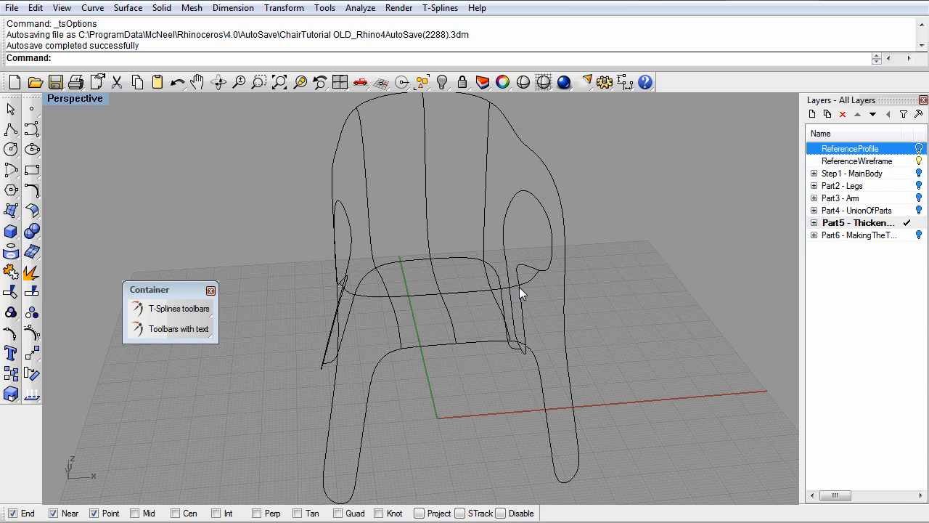
right_click_drag(597, 289, 599, 311)
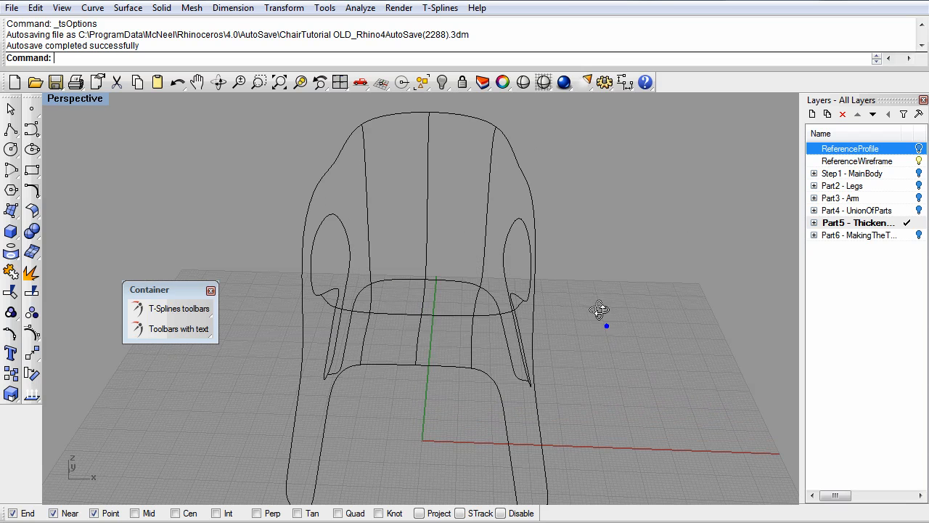
Turn on the Step1 - MainBody layer and turn off the ReferenceWireframe layer to isolate the main body profile curves
left_click(919, 174)
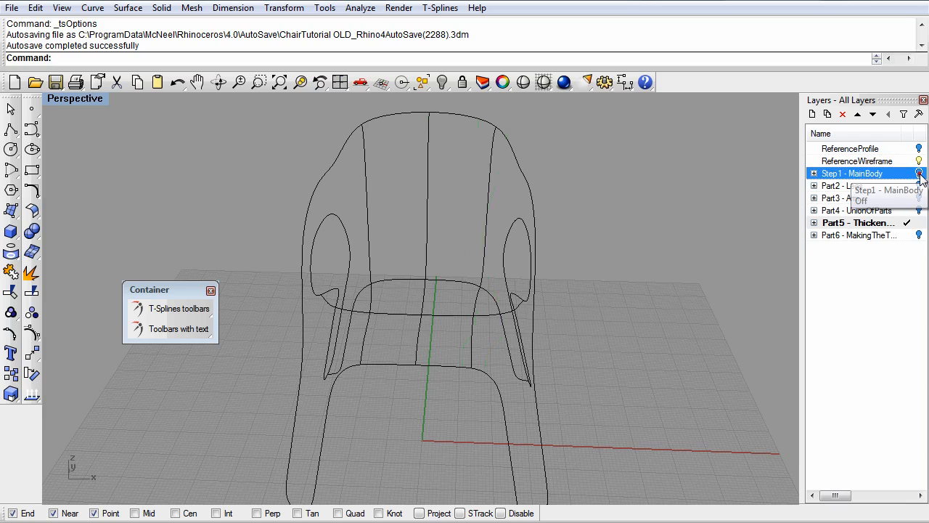
mouse_move(491, 315)
right_mouse_down()
mouse_move(472, 303)
mouse_move(534, 289)
mouse_move(512, 269)
mouse_move(498, 276)
mouse_move(475, 319)
right_mouse_up()
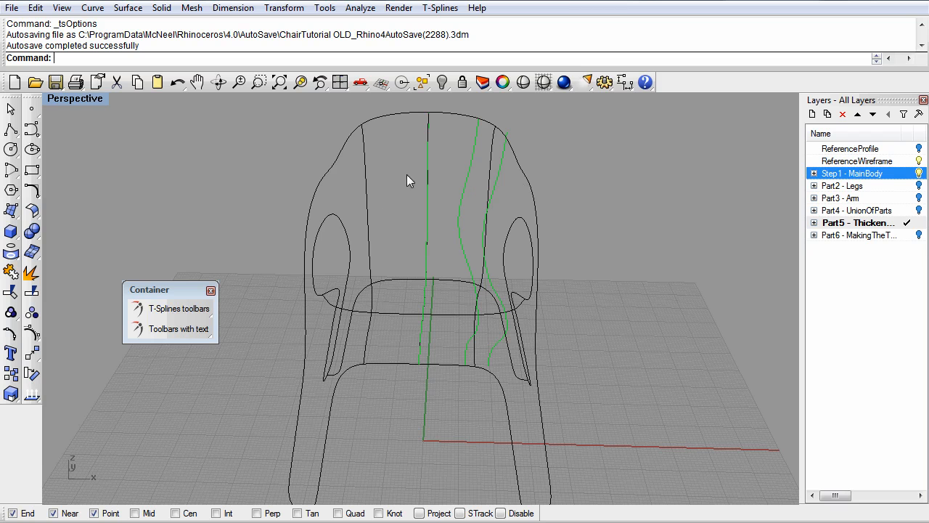
right_click_drag(499, 252, 430, 241)
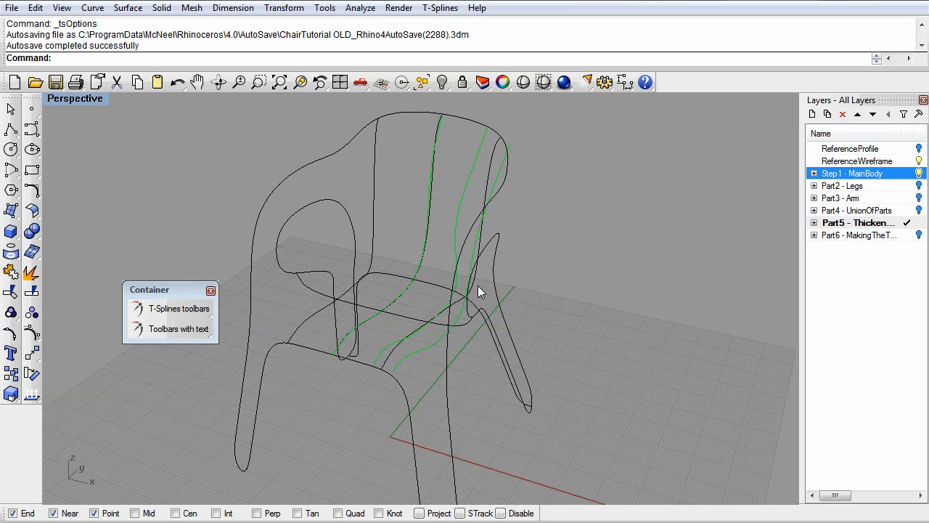
right_click_drag(478, 285, 503, 332)
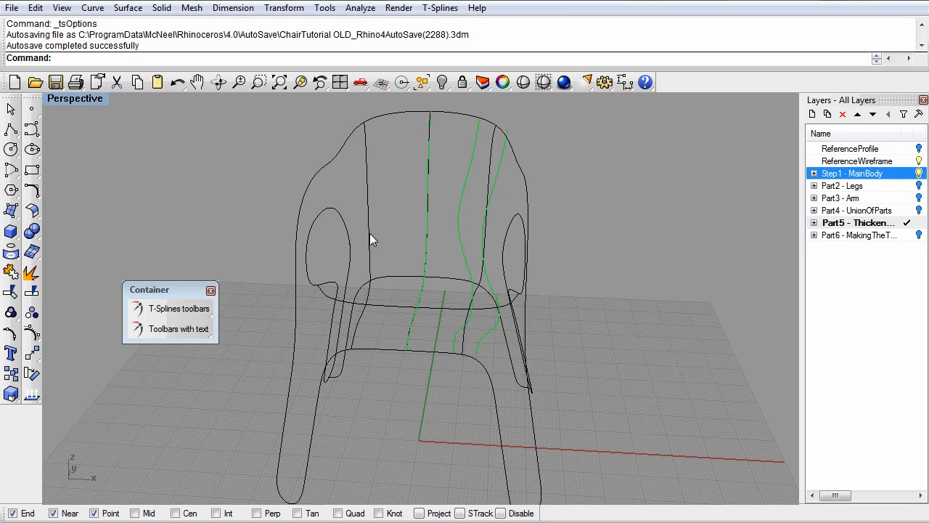
mouse_move(476, 338)
right_mouse_down()
mouse_move(472, 306)
mouse_move(470, 340)
right_mouse_up()
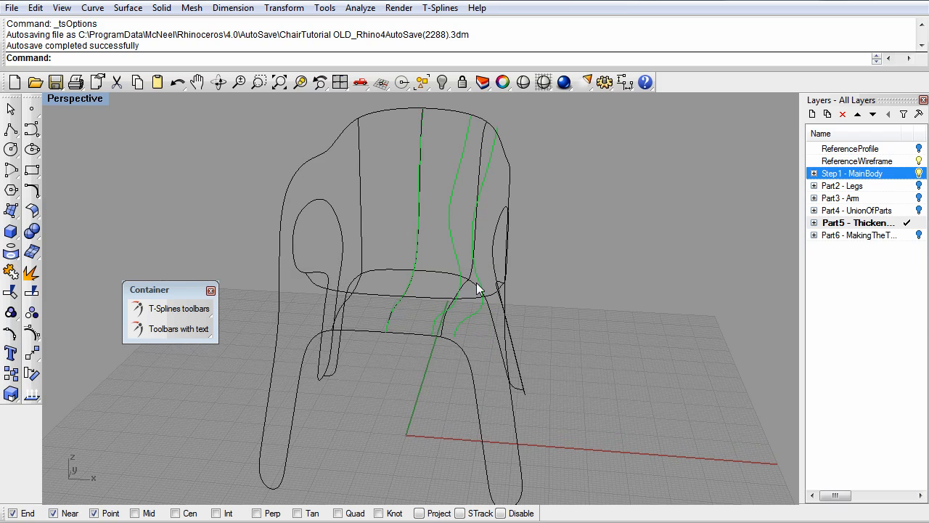
left_click(920, 162)
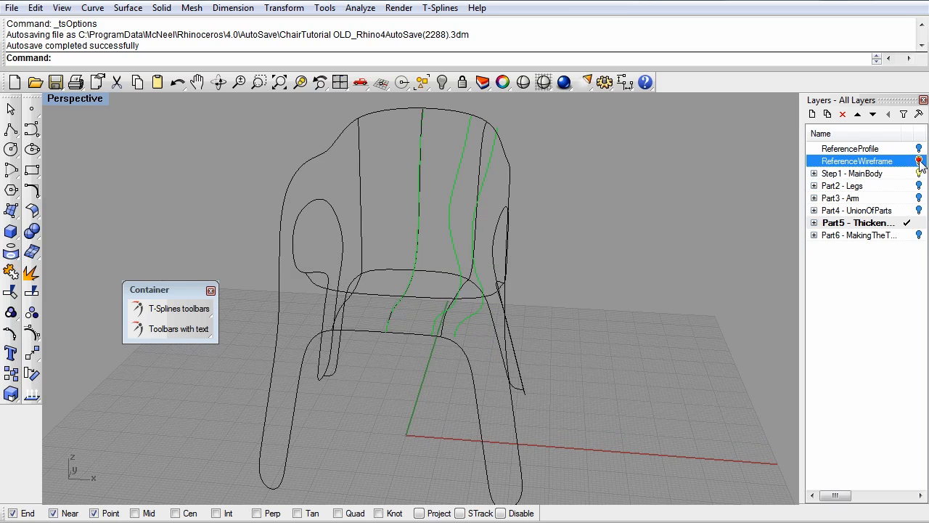
right_click_drag(426, 379, 433, 347)
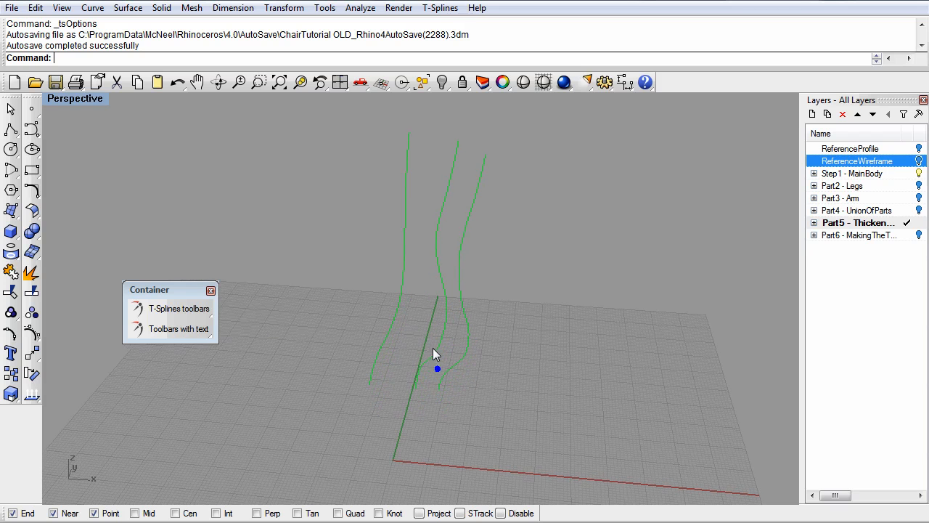
Loft the three main body profile curves into a surface with the Normal style and hide the source curves
left_click_drag(483, 260, 355, 202)
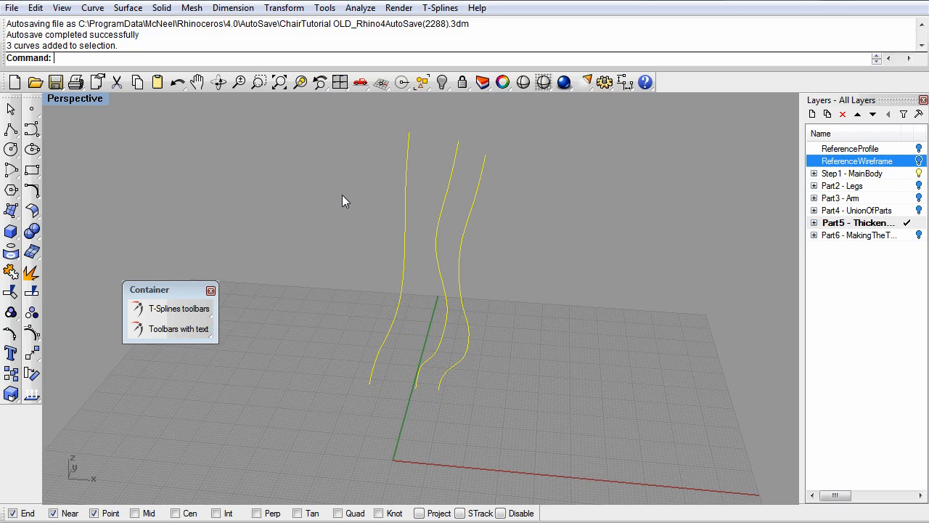
left_click(126, 8)
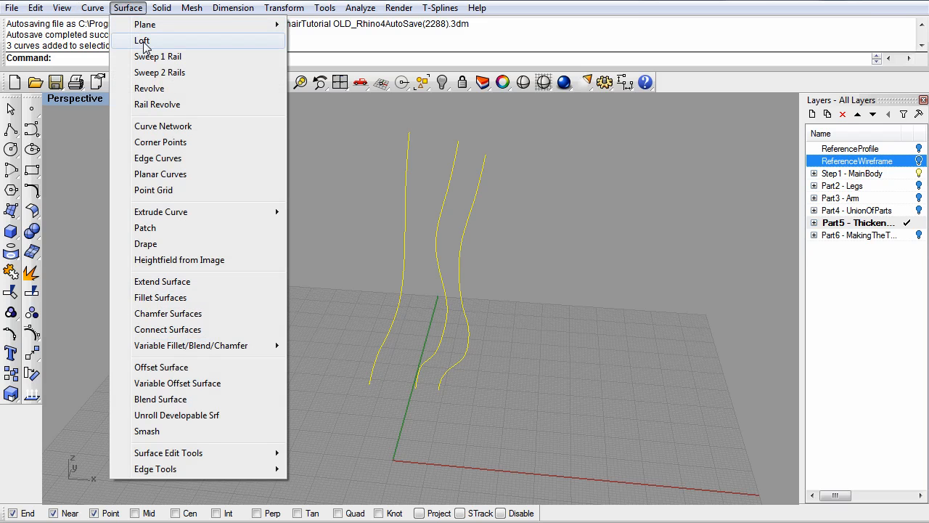
left_click(143, 41)
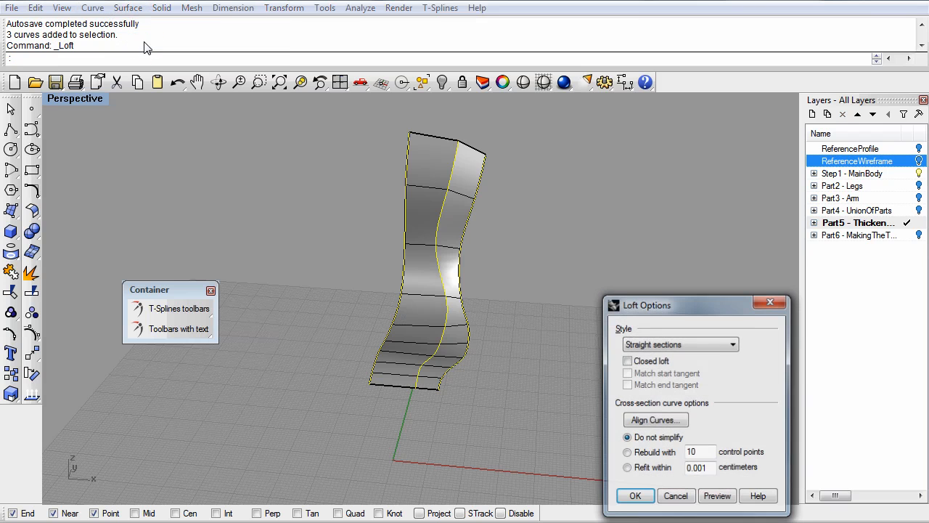
left_click(700, 347)
left_click(695, 355)
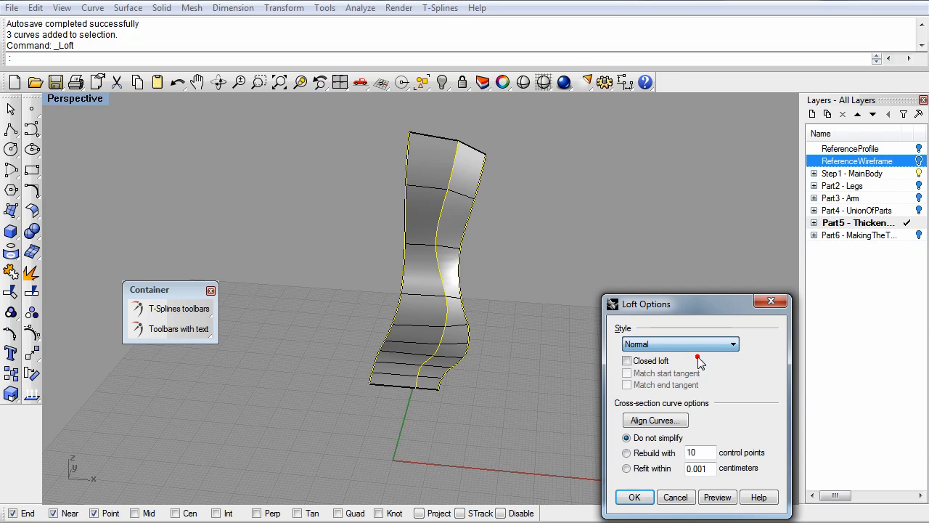
left_click(717, 497)
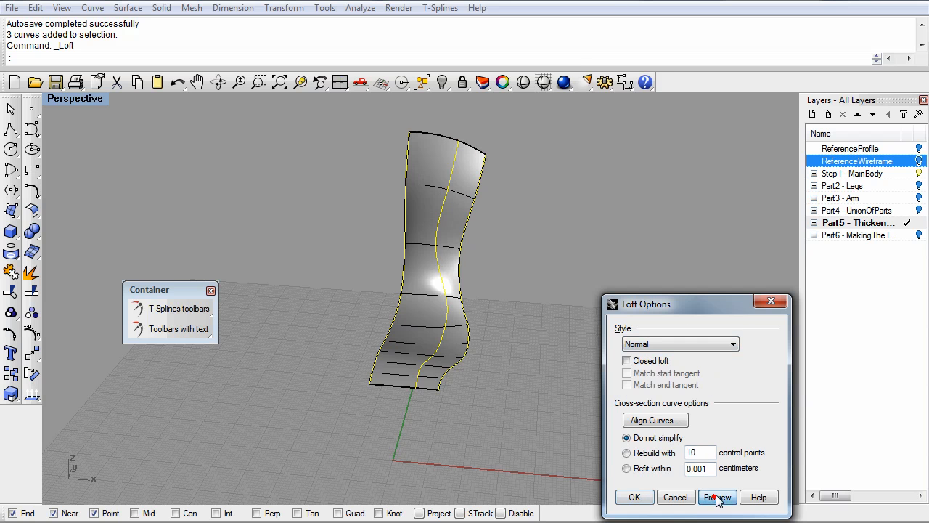
left_click(633, 497)
right_click_drag(579, 394, 533, 305)
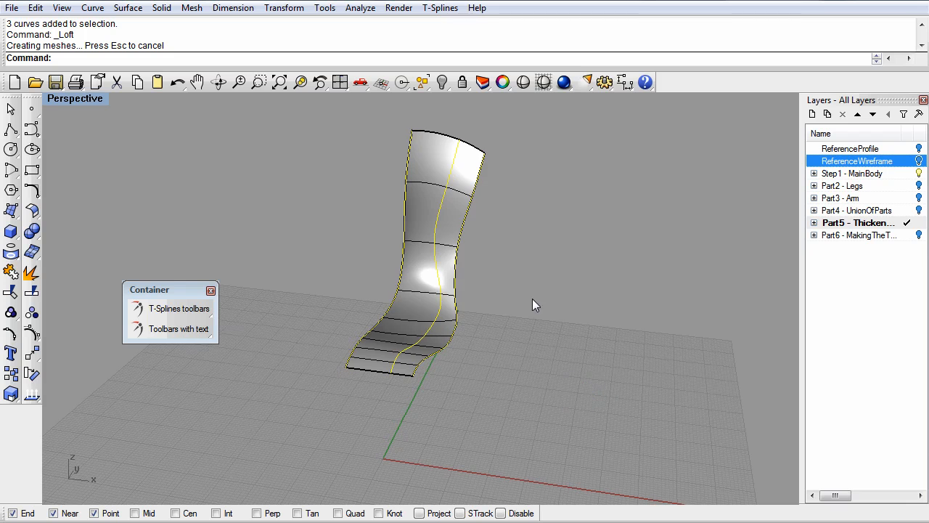
left_click(442, 82)
right_click_drag(479, 218, 520, 230)
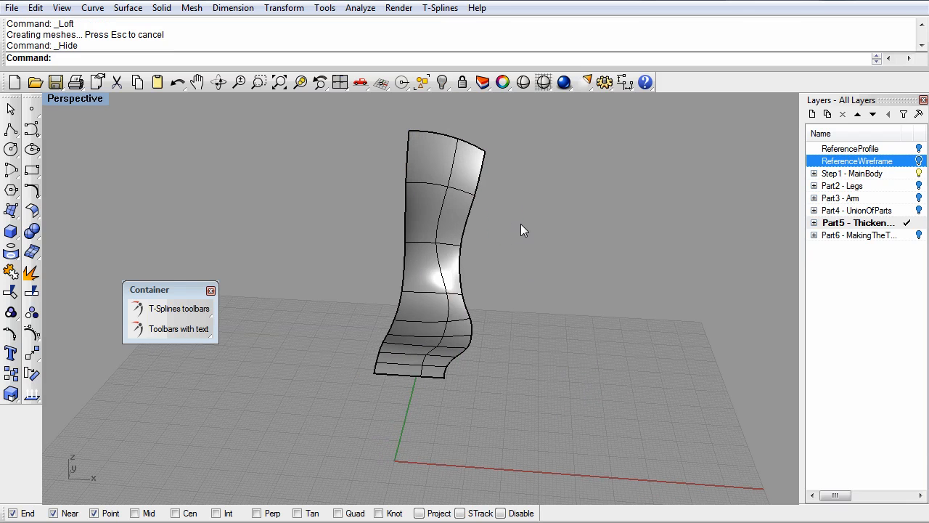
Select the lofted backrest and seat surface and activate the T-Splines Translate manipulator on it
left_click(443, 340)
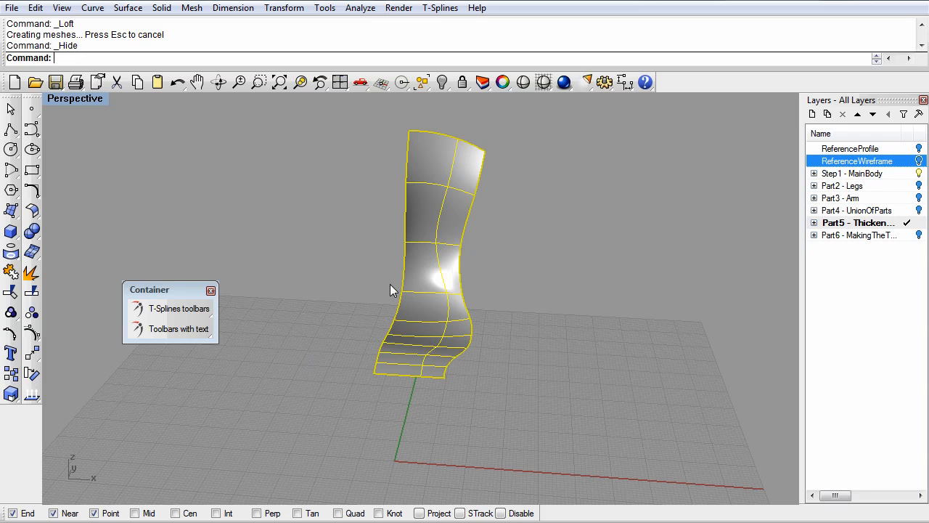
left_click(195, 330)
left_click(241, 115)
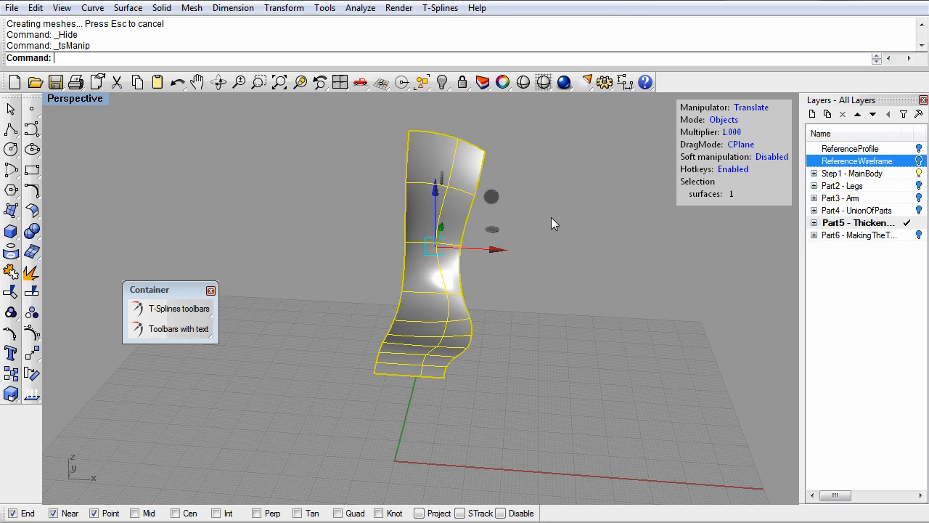
right_click_drag(644, 292, 575, 317)
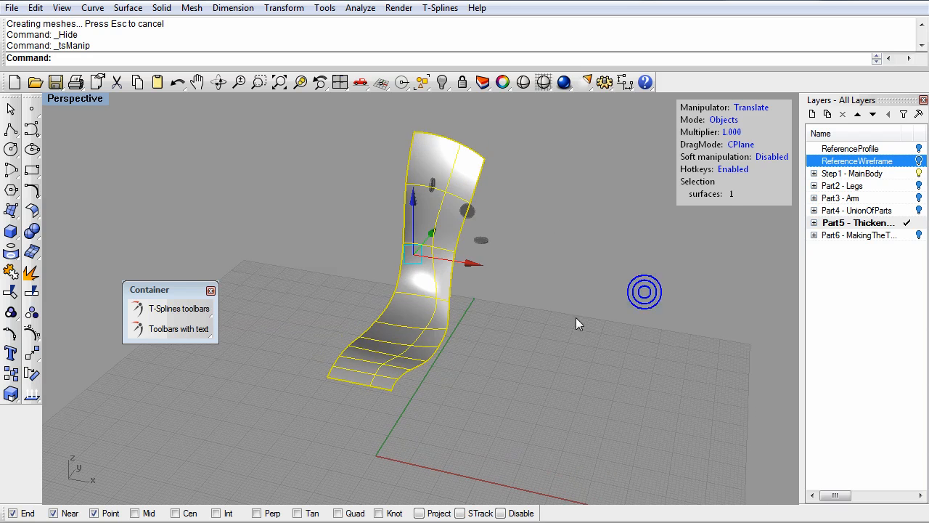
left_click(515, 325)
right_click_drag(446, 321, 431, 300)
left_click(432, 300)
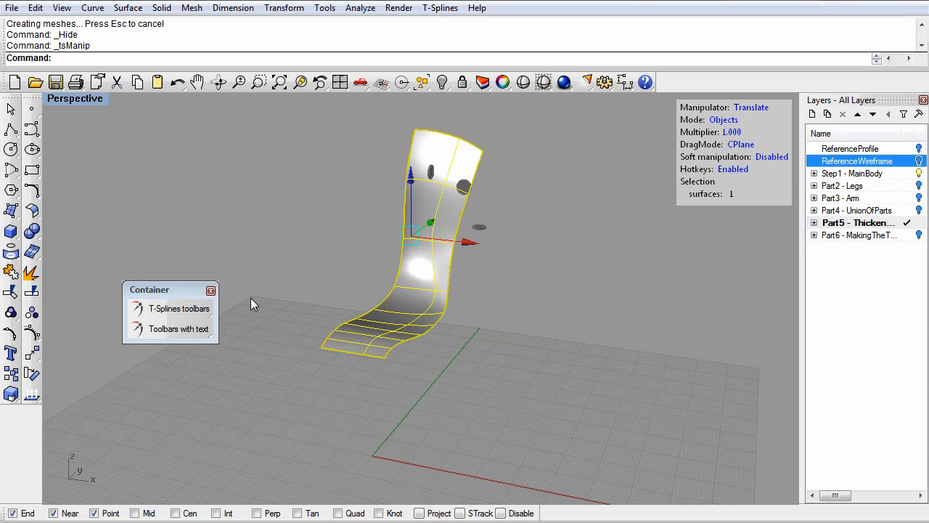
left_click(190, 331)
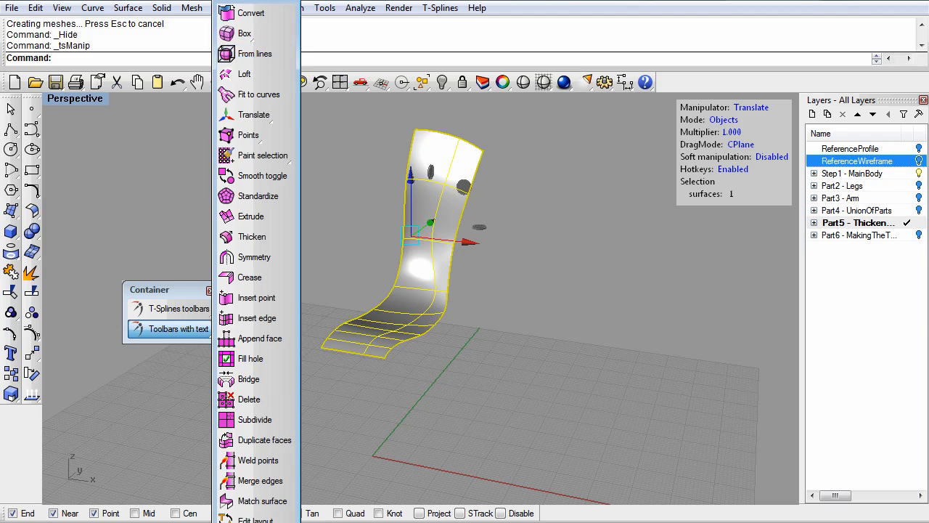
left_click_drag(248, 3, 138, 136)
left_click_drag(185, 183, 360, 174)
right_click(188, 328)
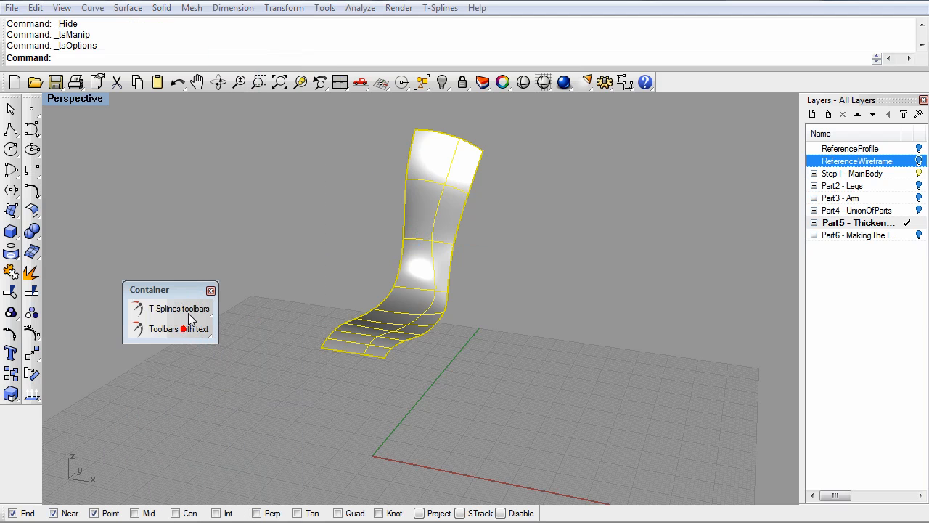
left_click(609, 145)
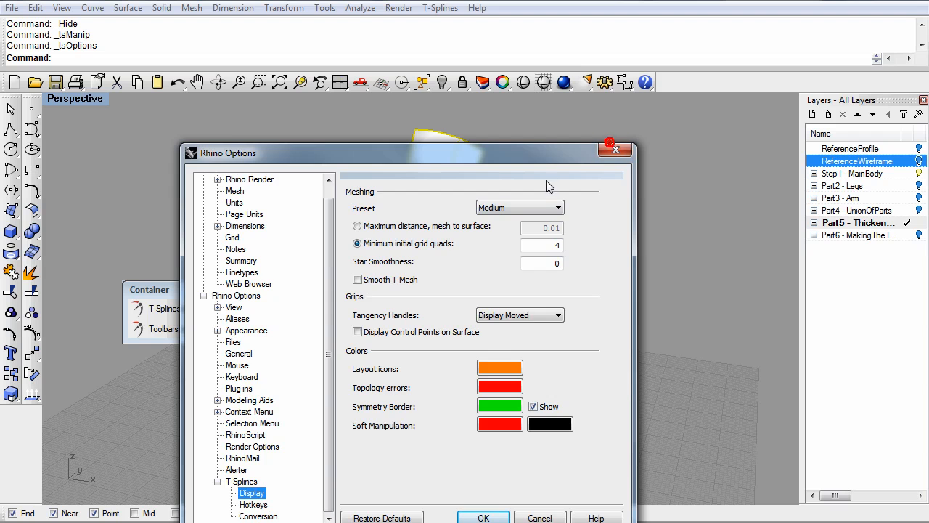
left_click(617, 151)
left_click(147, 330)
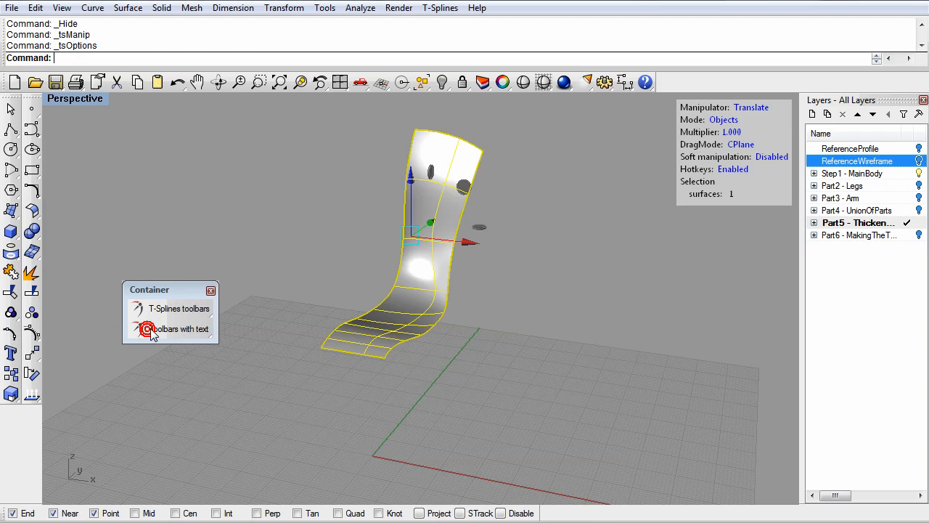
key("Return")
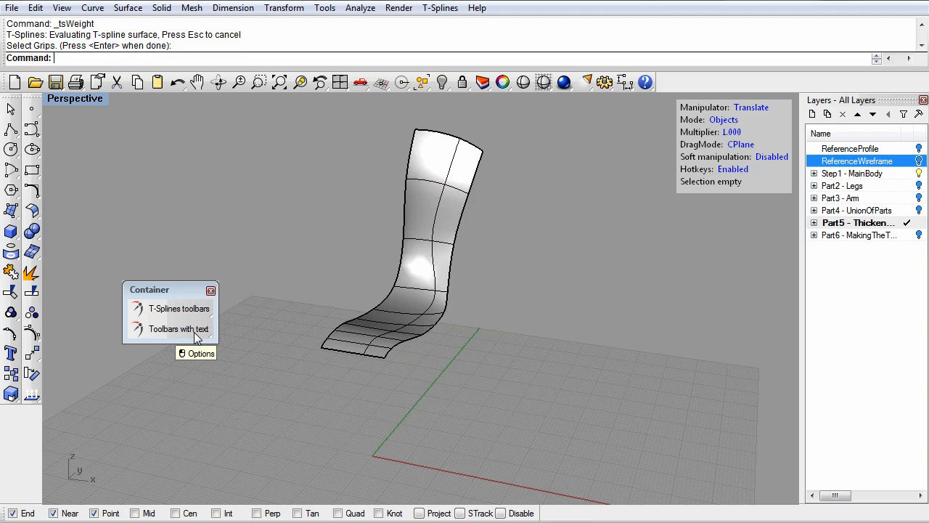
left_click(183, 283)
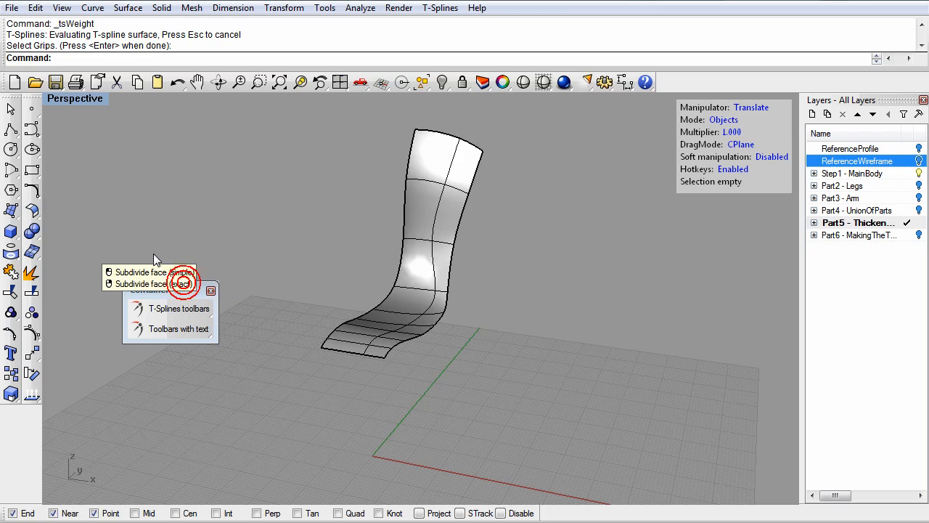
key("Escape")
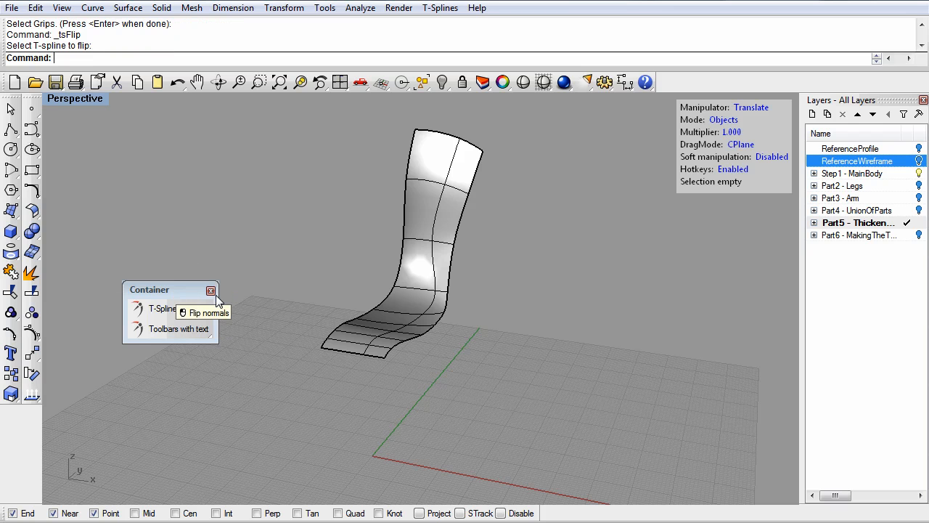
left_click(204, 312)
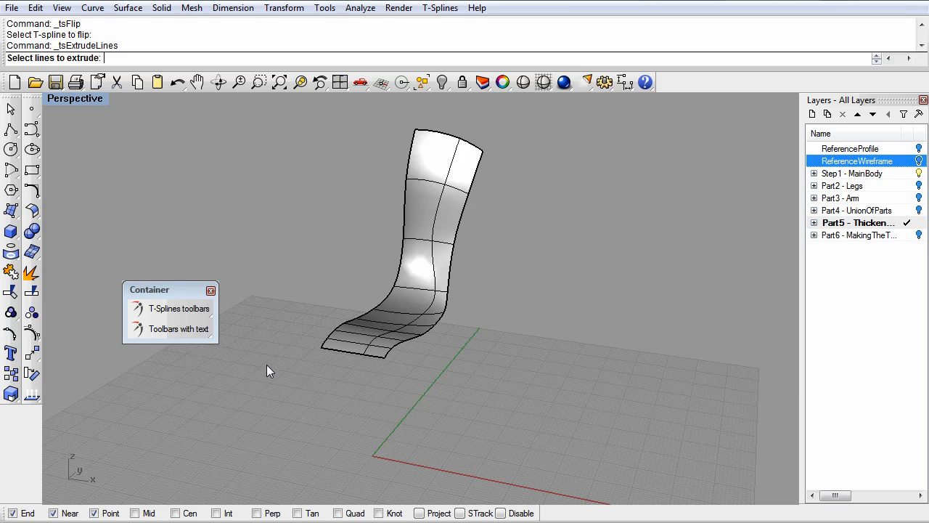
Display the T-Splines Main icons + text tool set, dismiss the Container window and arrange the palette clear of the chair surface
key("alt+Tab")
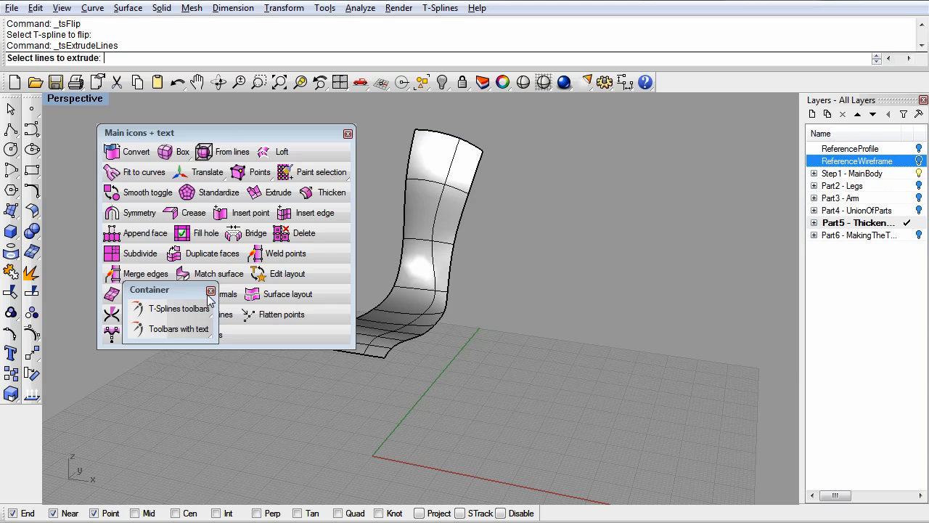
left_click_drag(181, 293, 175, 373)
left_click(205, 375)
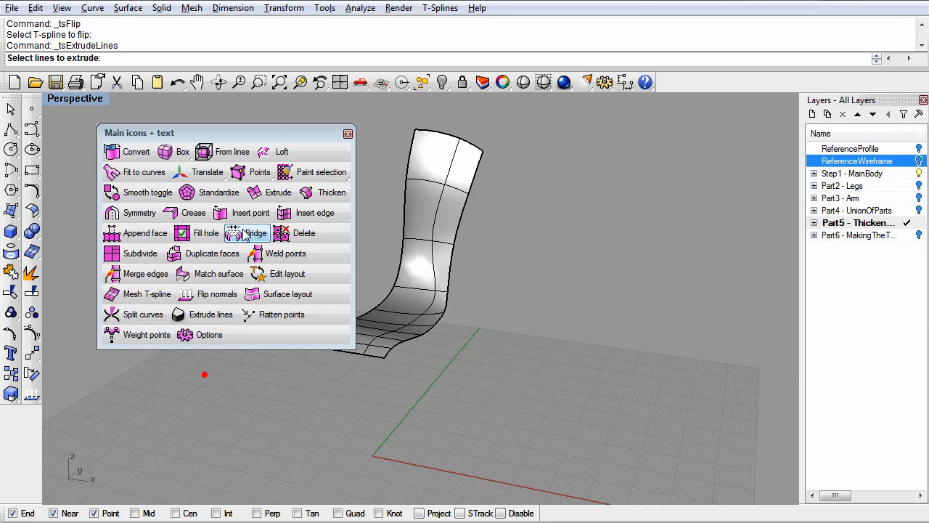
left_click_drag(266, 133, 214, 233)
right_click_drag(433, 336, 477, 350)
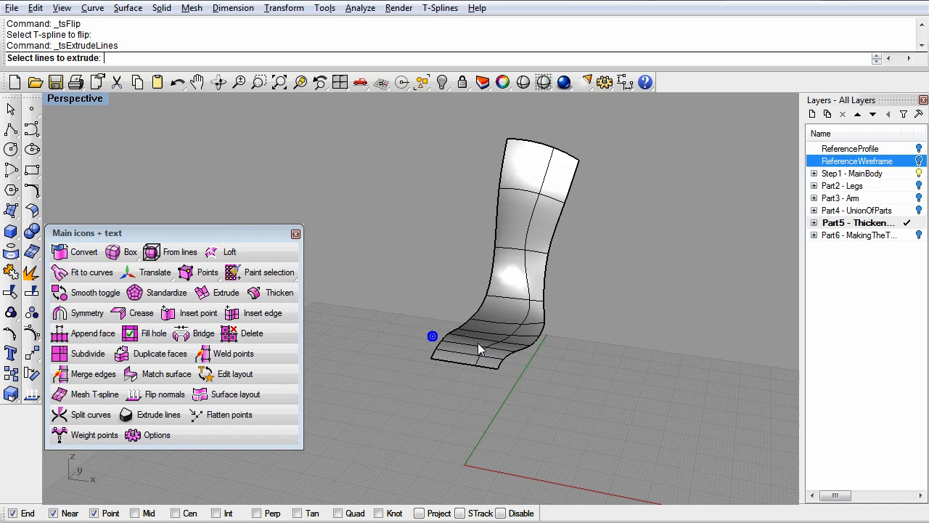
left_click_drag(218, 234, 241, 243)
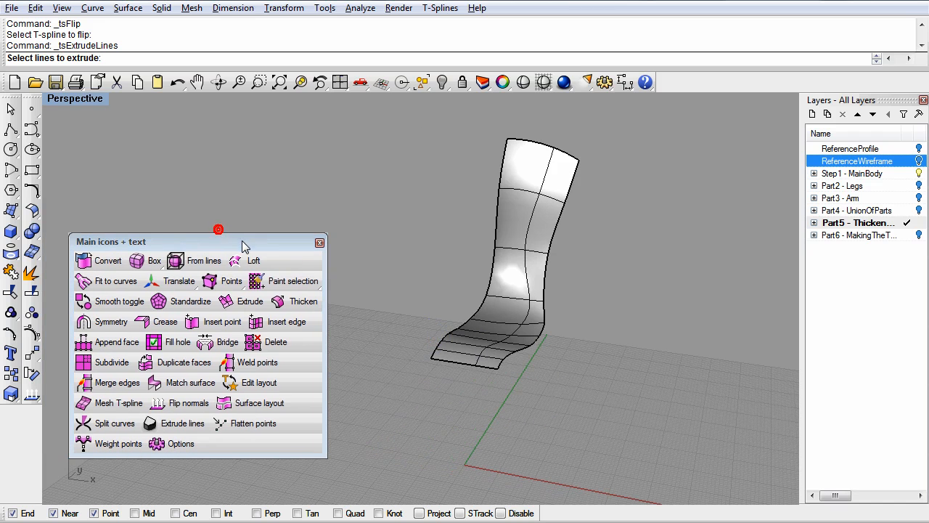
Convert the lofted backrest and seat surface to a T-spline surface without keeping a copy
left_click(98, 261)
left_click(494, 270)
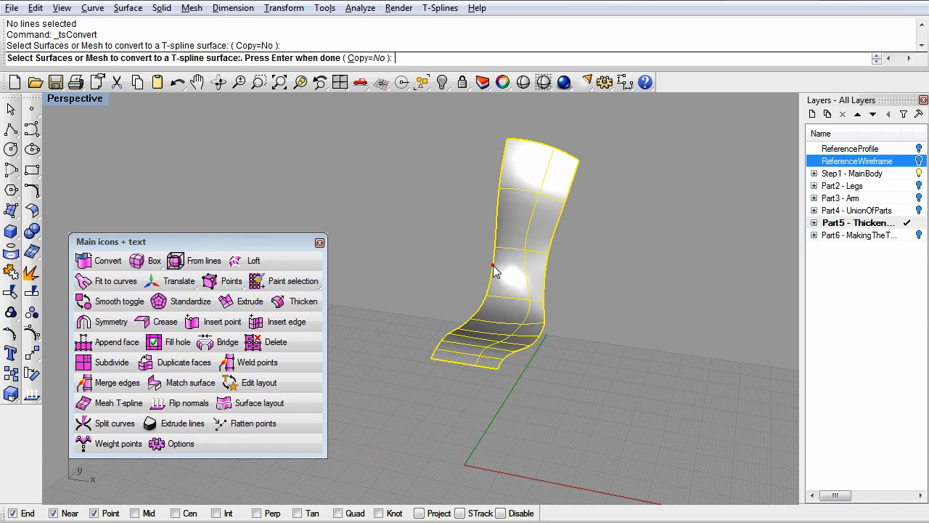
key("Return")
left_click(529, 251)
right_click_drag(573, 280, 562, 299, "shift")
left_click(562, 300)
Create a smooth T-Splines cylinder at the origin with a radius of 4 and a height of 40
right_click_drag(540, 345, 476, 330)
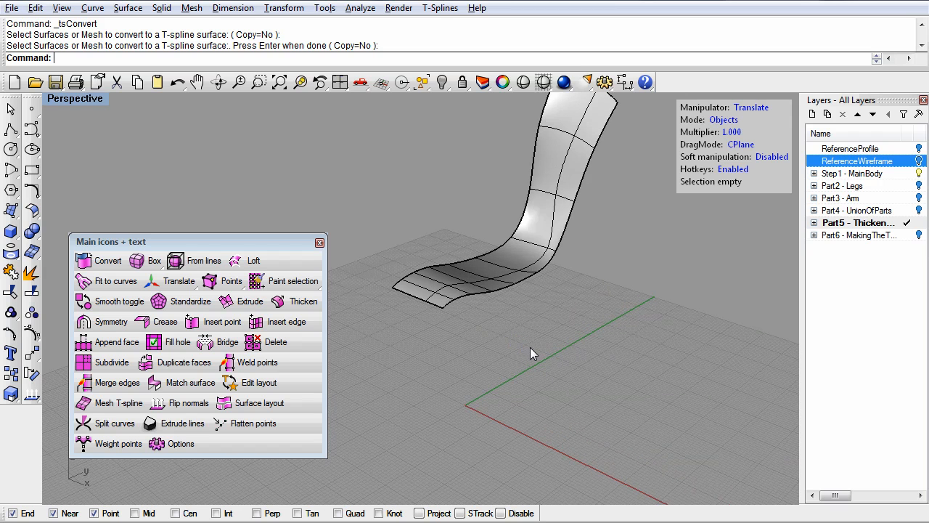
mouse_move(408, 361)
right_mouse_down()
mouse_move(373, 361)
mouse_move(436, 341)
right_mouse_up()
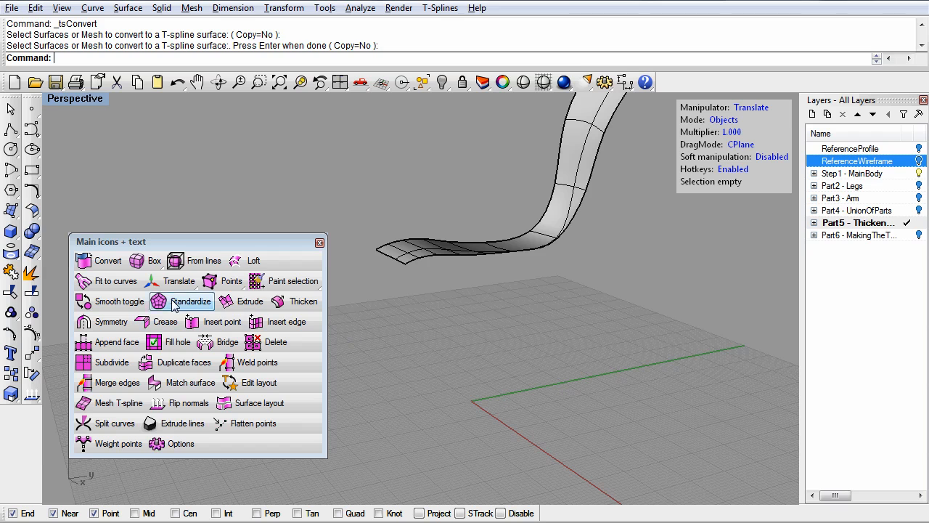
left_click(142, 265)
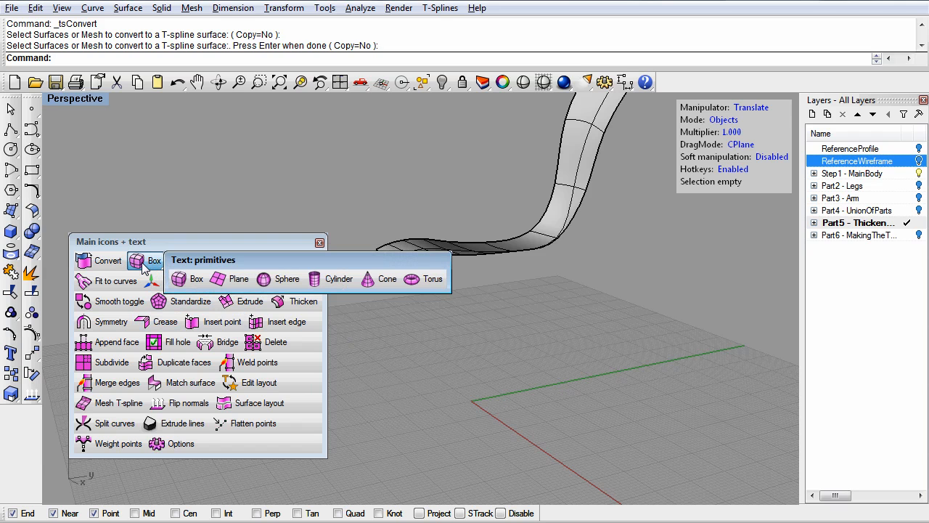
left_click(335, 281)
left_click(471, 400)
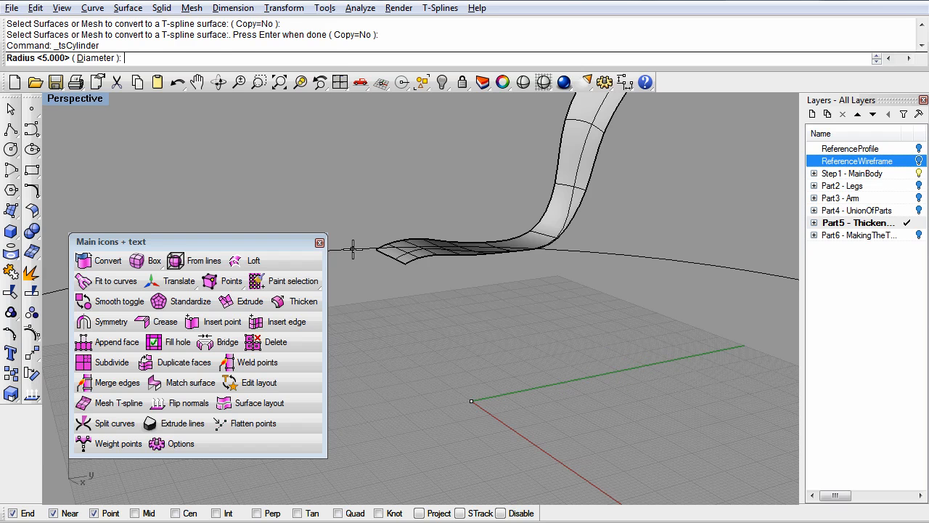
type("4")
key("Return")
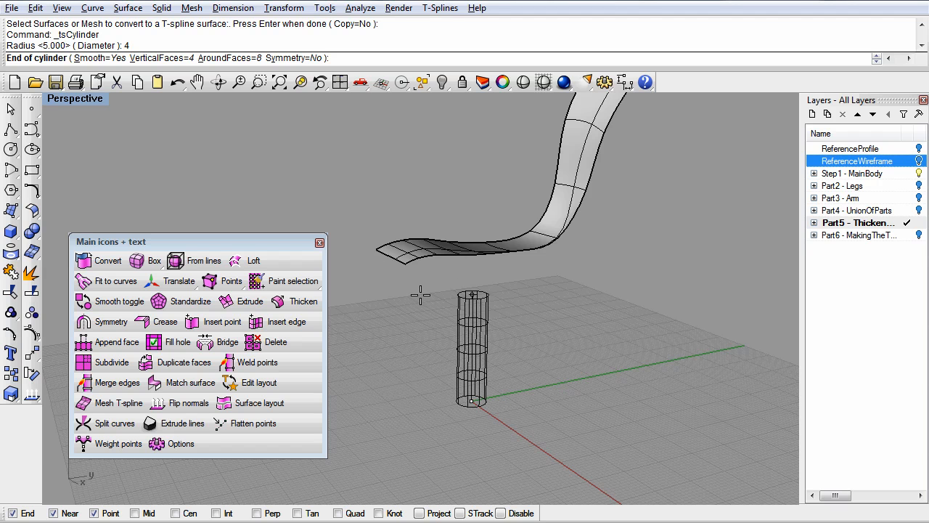
key("Return")
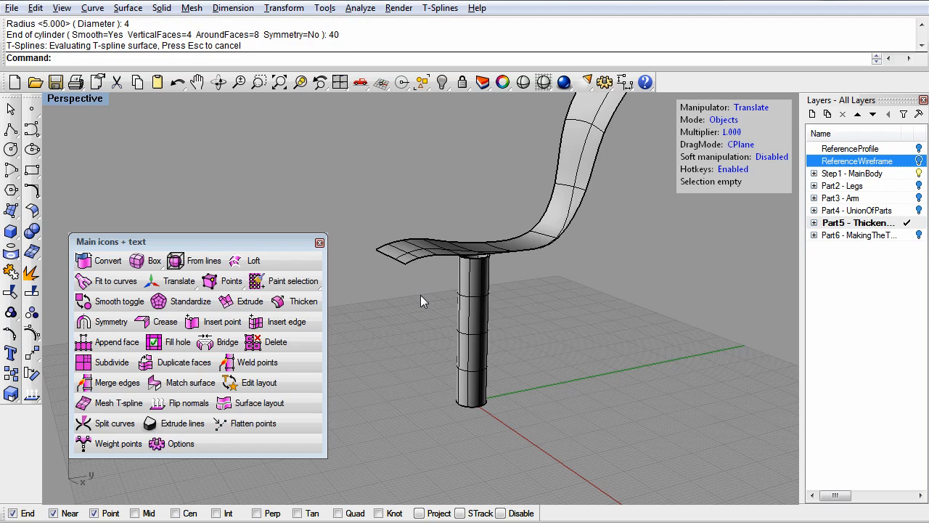
Select all faces of the cylinder's half on the positive X side in Faces mode and delete them
right_click_drag(487, 366, 467, 384)
left_click(452, 374)
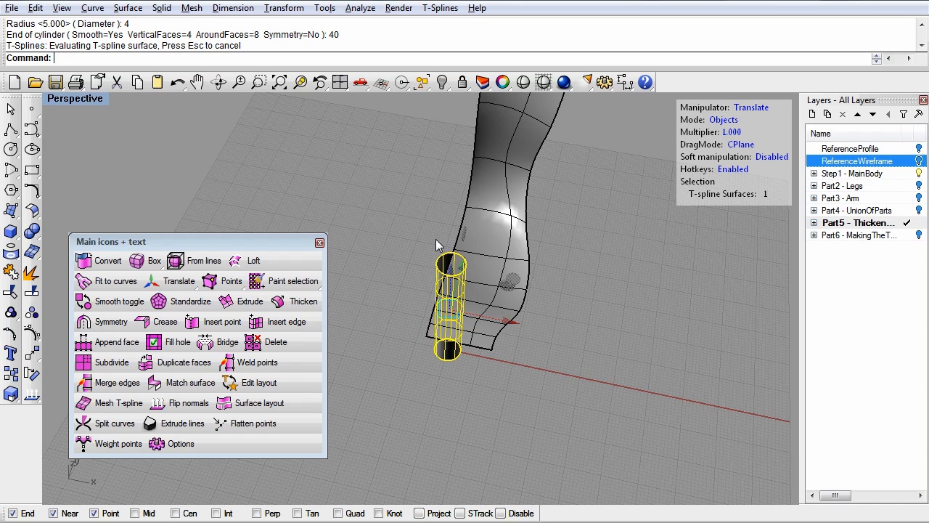
right_click_drag(417, 263, 465, 350)
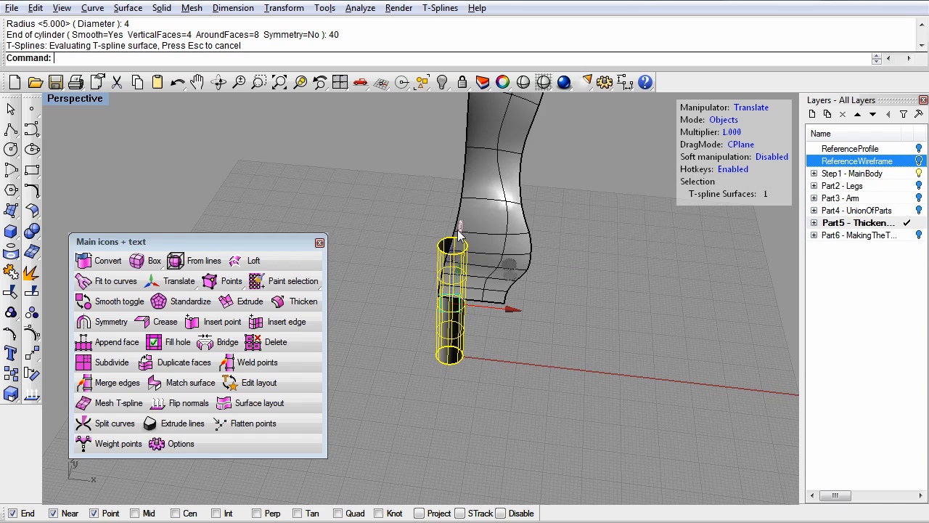
right_click_drag(470, 312, 473, 263)
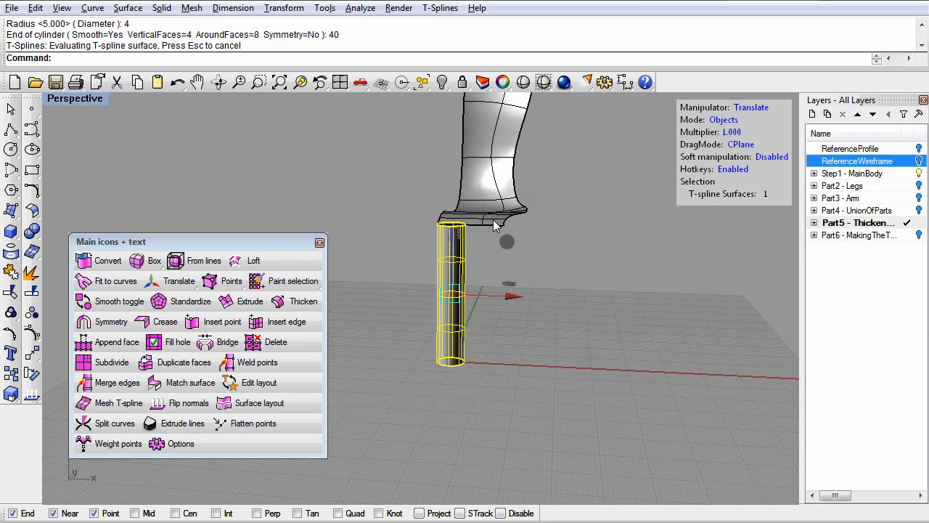
left_click(721, 122)
scroll(450, 419, "up", 5)
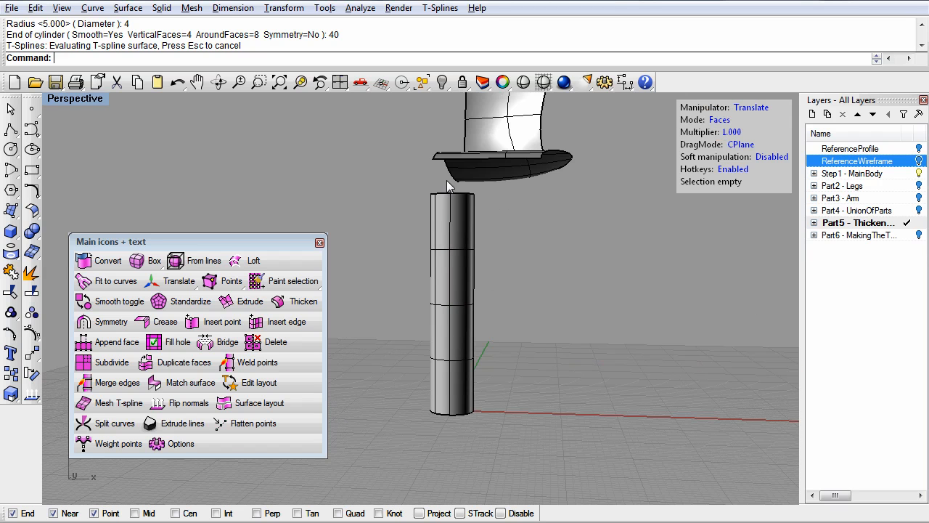
left_click_drag(444, 183, 497, 436)
right_click_drag(506, 364, 409, 387)
mouse_move(530, 379)
right_mouse_down()
mouse_move(395, 386)
mouse_move(386, 371)
right_mouse_up()
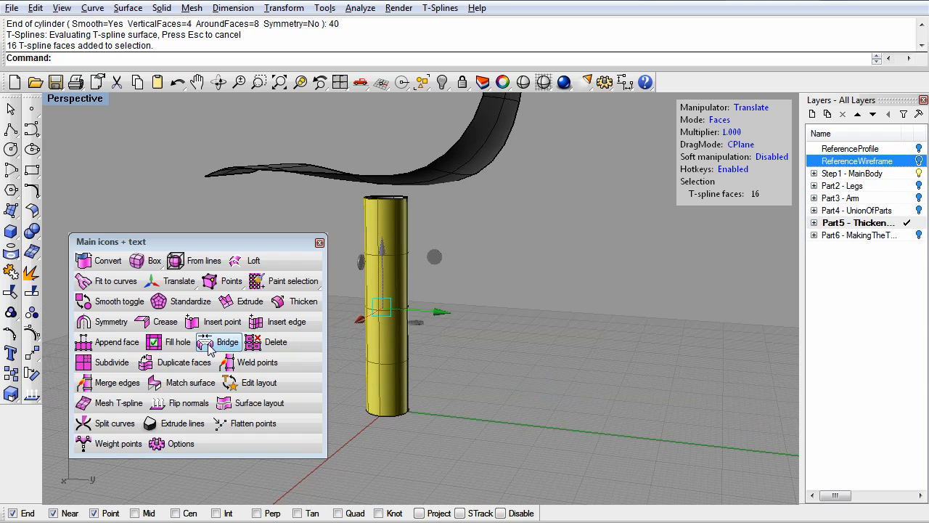
left_click(274, 350)
Extrude the two outermost edges at the lower end of the half-cylinder straight downward
right_click_drag(334, 357, 298, 361)
mouse_move(472, 361)
right_mouse_down()
mouse_move(574, 307)
mouse_move(557, 360)
mouse_move(588, 365)
mouse_move(549, 341)
mouse_move(457, 335)
mouse_move(413, 395)
mouse_move(377, 373)
mouse_move(365, 351)
right_mouse_up()
right_click_drag(404, 422, 392, 323, "shift")
scroll(445, 348, "up", 4)
scroll(453, 339, "up", 4)
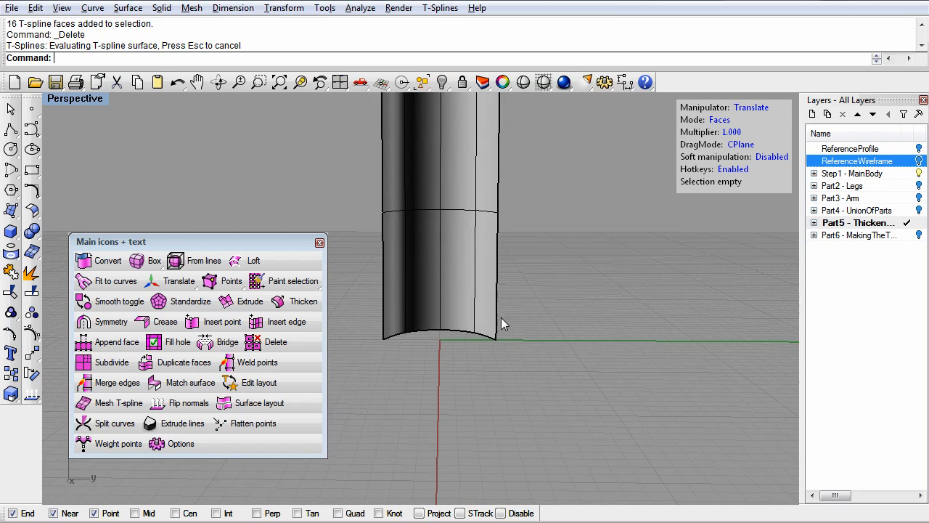
right_click_drag(476, 374, 409, 360)
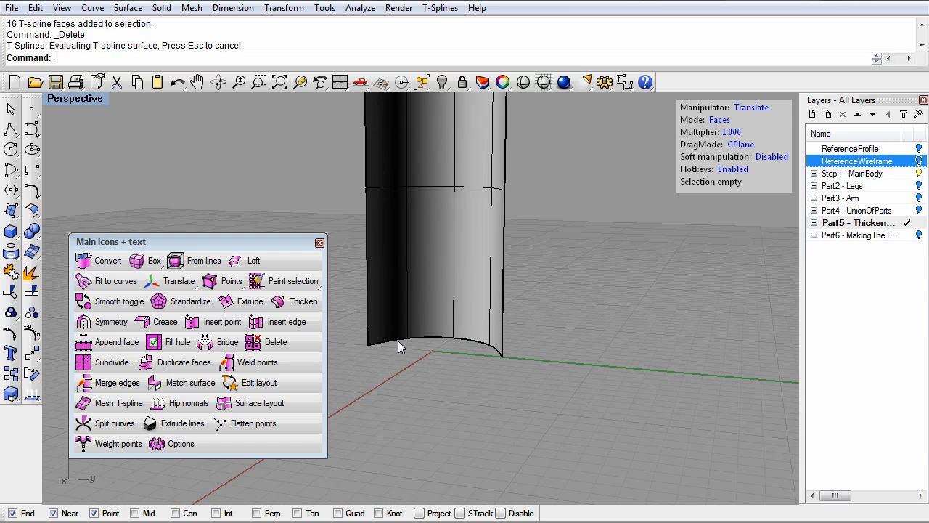
left_click(716, 121)
left_click(382, 341)
right_click_drag(387, 392, 495, 391)
left_click(513, 340, "shift")
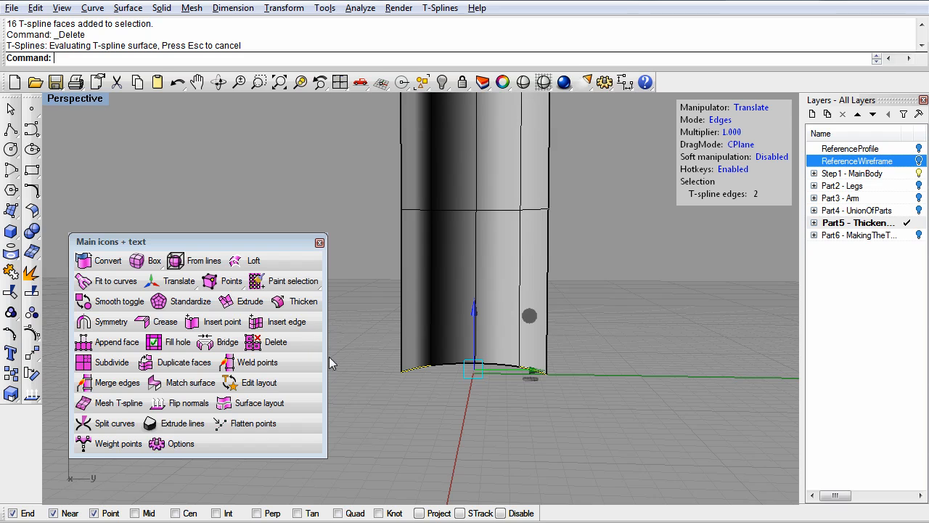
left_click(241, 303)
left_click_drag(470, 312, 481, 382)
right_click_drag(471, 439, 498, 437, "shift")
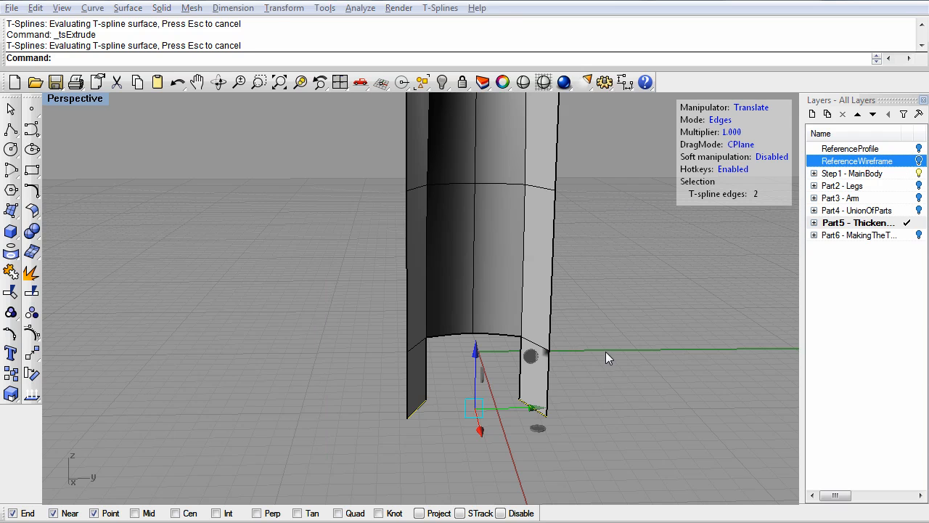
Merge the two extruded lower edges with each other to join the flaps under the half-cylinder
right_click_drag(606, 351, 580, 355)
right_click_drag(462, 337, 458, 318)
mouse_move(470, 312)
left_mouse_down()
mouse_move(471, 324)
mouse_move(471, 311)
left_mouse_up()
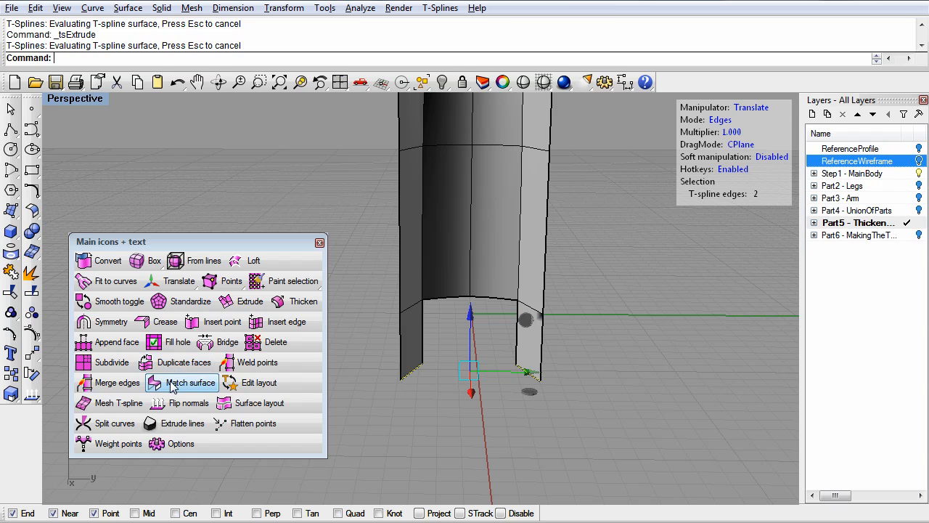
left_click(104, 385)
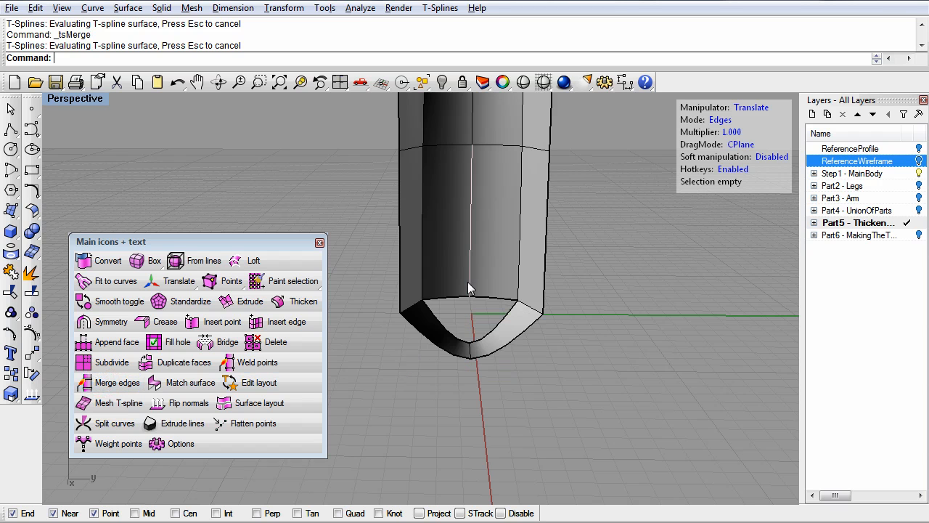
Fill the hole at the half-cylinder's lower end from one of its border edges and undo the fill
mouse_move(473, 381)
right_mouse_down()
mouse_move(481, 413)
mouse_move(465, 408)
mouse_move(461, 385)
right_mouse_up()
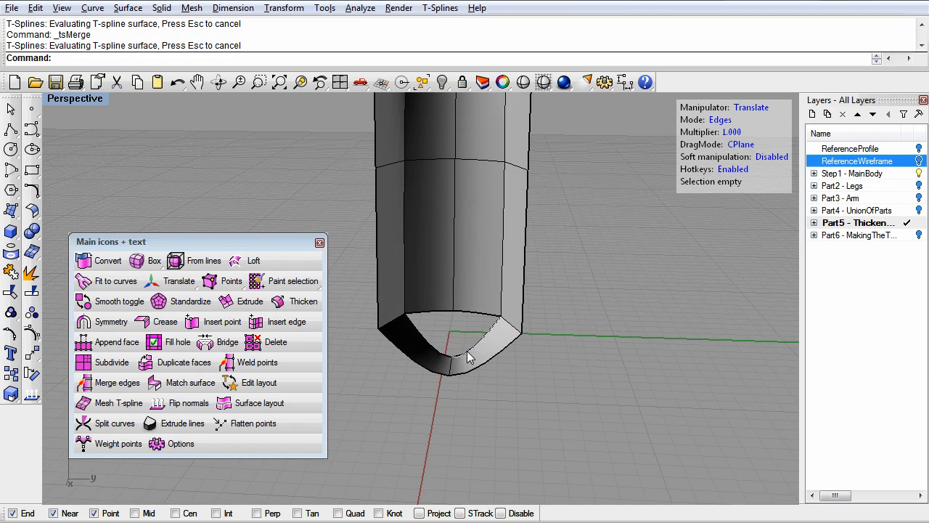
right_click_drag(426, 317, 451, 321)
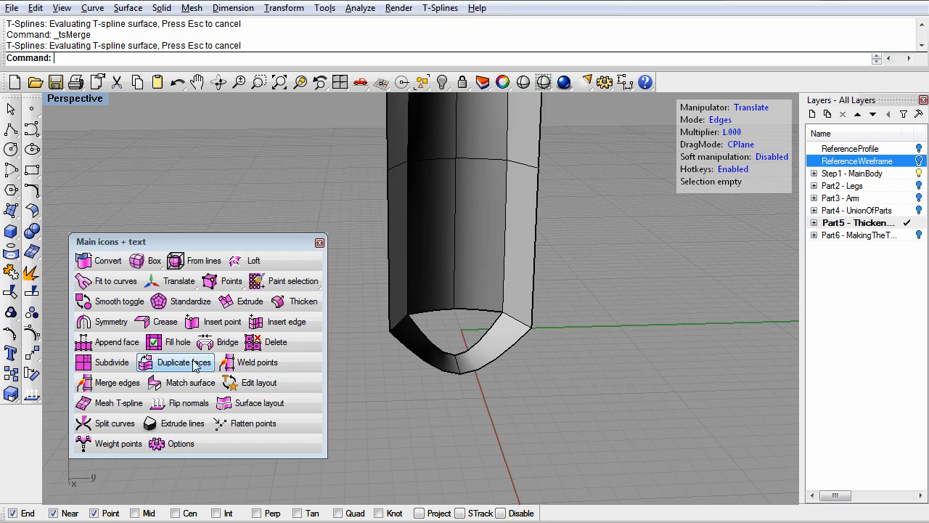
left_click(158, 347)
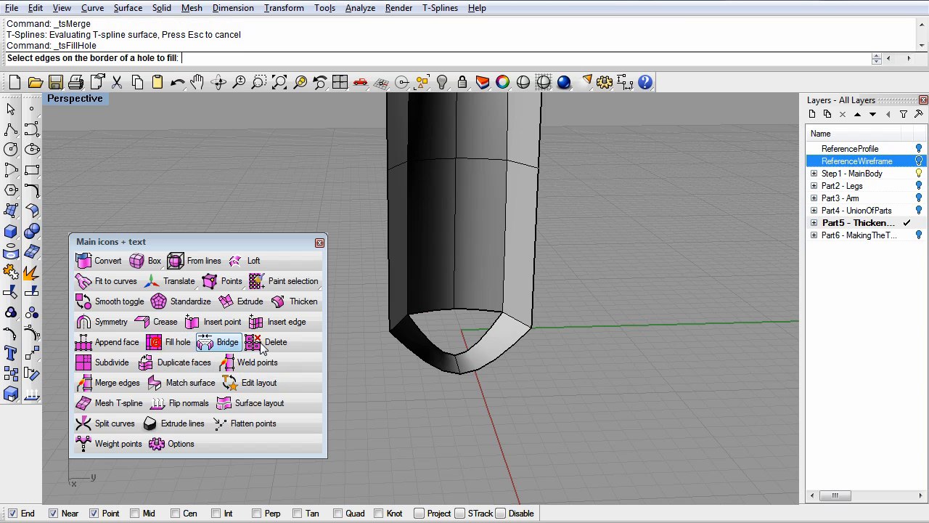
left_click(492, 314)
key("Return")
right_click_drag(497, 372, 389, 372)
key("ctrl+z")
Examine the open hole at the half-cylinder's lower end in a temporary shaded preview
right_click_drag(476, 373, 438, 330)
right_click_drag(464, 358, 462, 183)
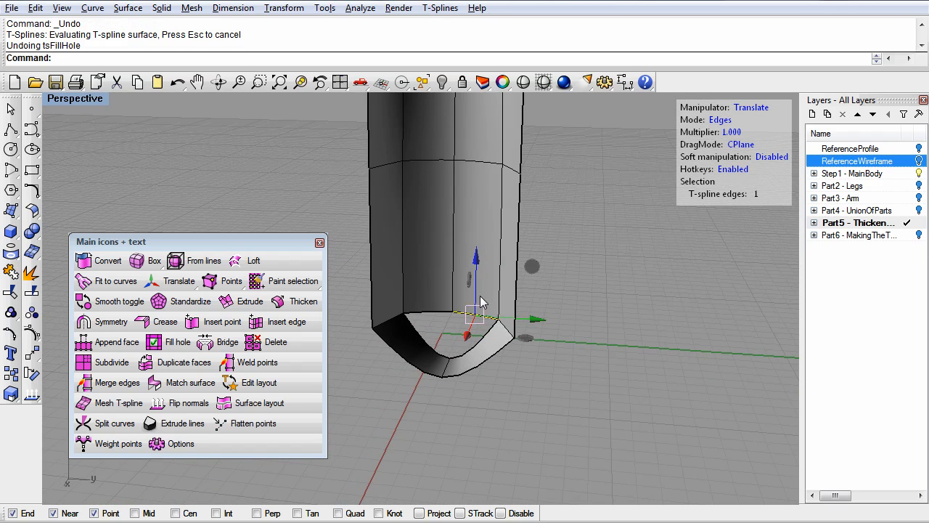
left_click(523, 80)
right_click_drag(458, 291, 438, 316)
key("Escape")
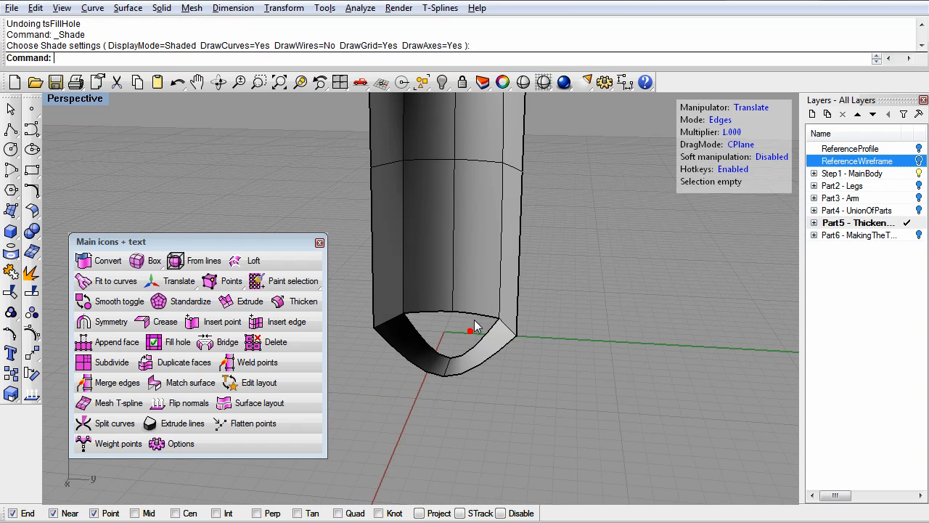
Fill the hole at the half-cylinder's lower end from one of its border edges
left_click(165, 346)
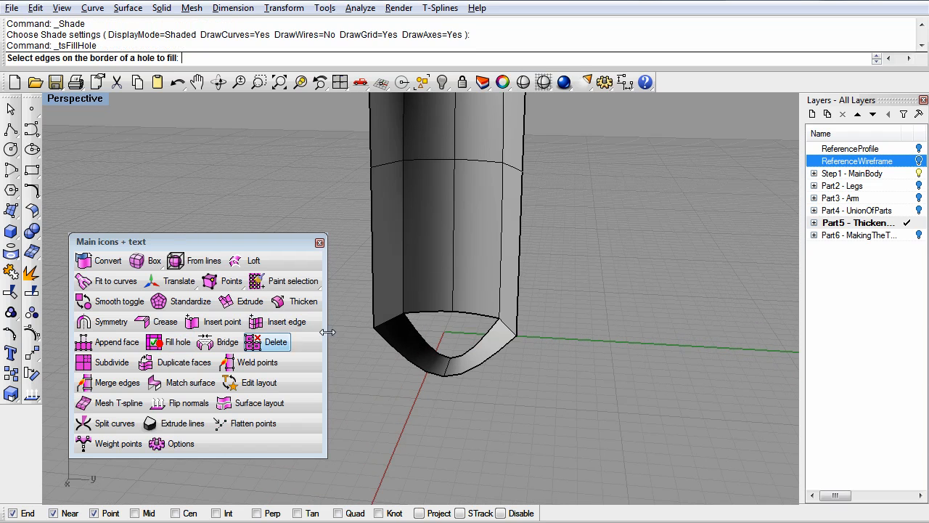
left_click(477, 314)
mouse_move(466, 374)
right_mouse_down()
mouse_move(479, 356)
mouse_move(462, 364)
mouse_move(445, 402)
mouse_move(453, 356)
mouse_move(442, 353)
mouse_move(437, 375)
mouse_move(499, 370)
mouse_move(462, 370)
right_mouse_up()
scroll(454, 356, "up", 6)
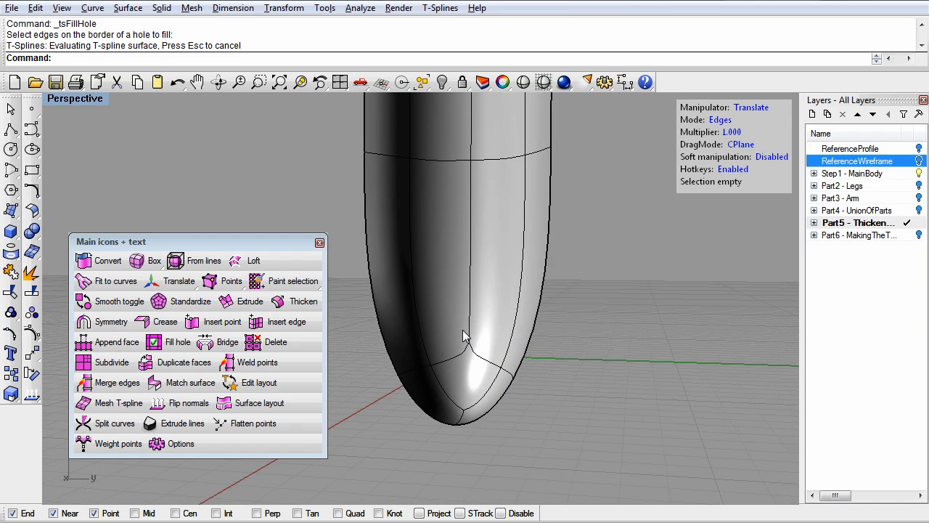
Undo the hole fill, the edge merge and the edge extrusion at the half-cylinder's lower end
key("ctrl+z")
key("ctrl+z")
key("ctrl+z")
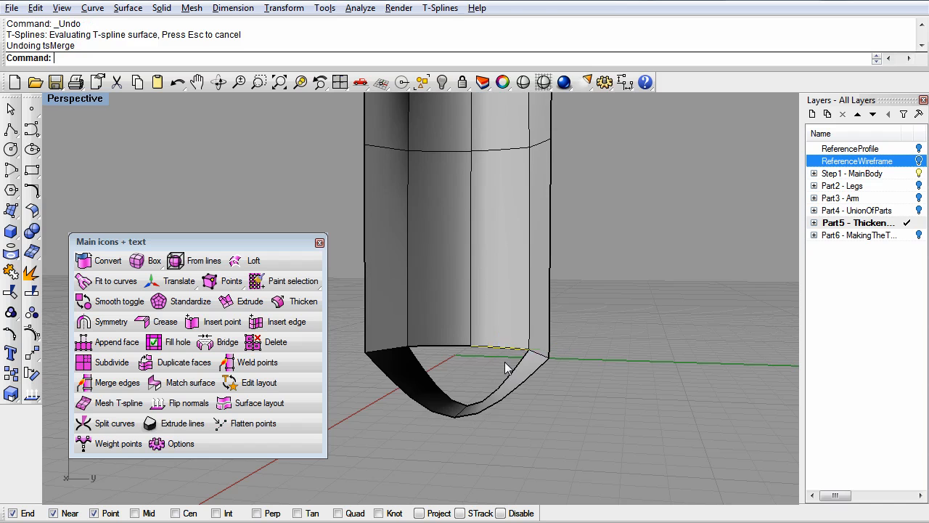
key("ctrl+z")
right_click_drag(505, 362, 540, 370)
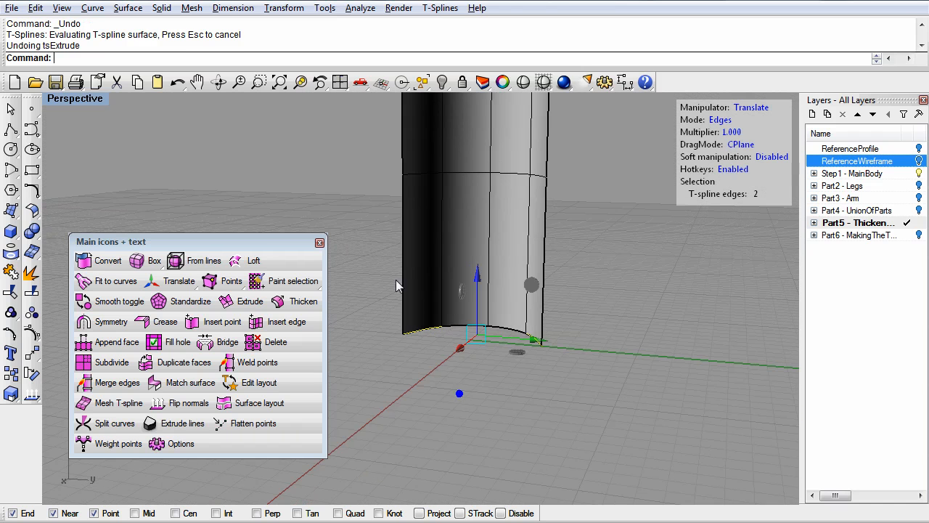
right_click_drag(424, 328, 368, 334)
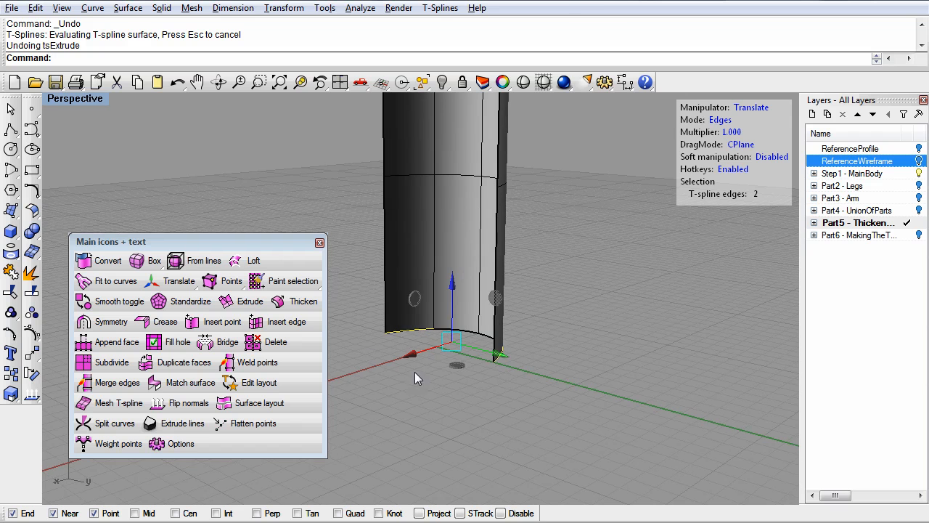
right_click_drag(444, 352, 431, 425)
Redo the edge extrusion, the edge merge and the hole fill at the half-cylinder's lower end
key("ctrl+y")
key("ctrl+y")
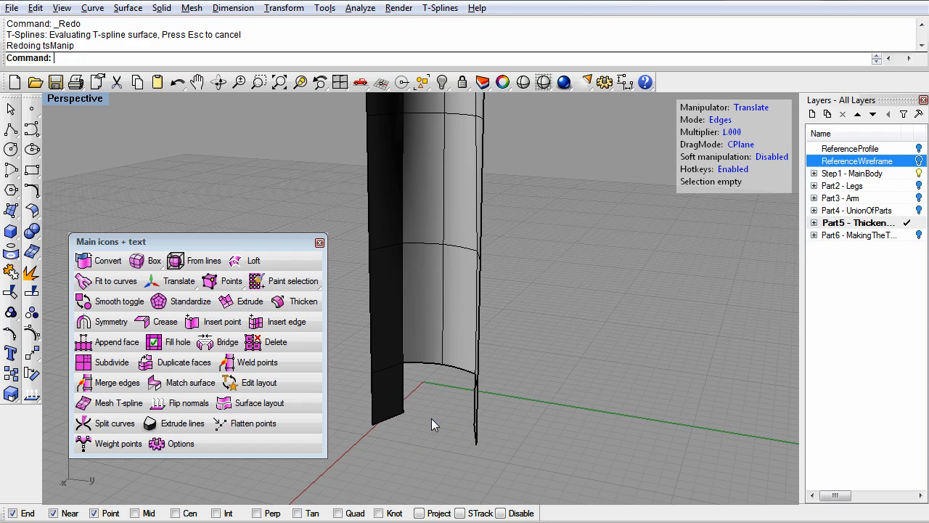
key("ctrl+y")
key("ctrl+y")
scroll(452, 407, "up", 3)
Select the short middle edge at the half-cylinder's tip and move it vertically to adjust the roundness
left_click(448, 385)
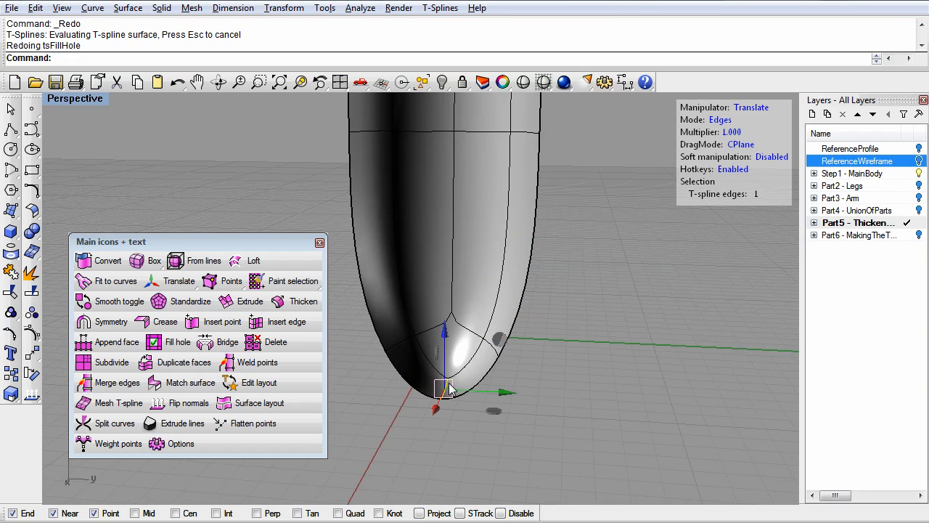
mouse_move(444, 336)
left_mouse_down()
mouse_move(444, 296)
mouse_move(449, 379)
mouse_move(446, 331)
left_mouse_up()
right_click_drag(447, 341, 468, 374)
right_click_drag(468, 374, 443, 382, "shift")
left_click_drag(455, 323, 460, 350)
right_click_drag(462, 367, 501, 377)
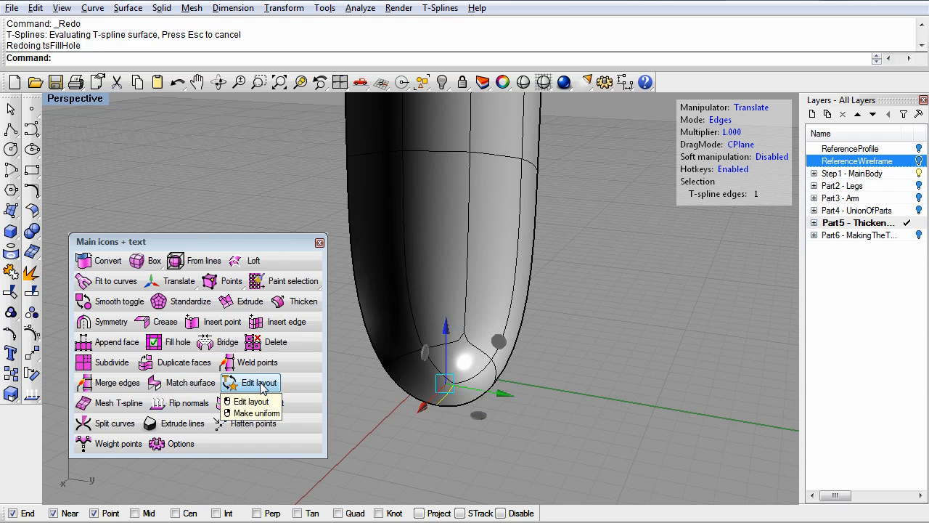
Make the half-cylinder T-spline uniform
right_click(261, 386)
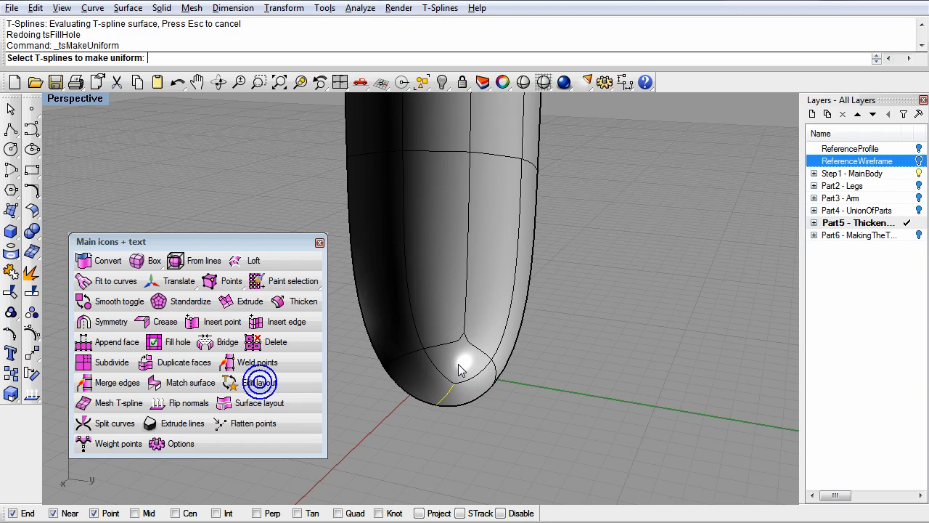
left_click(459, 363)
key("Return")
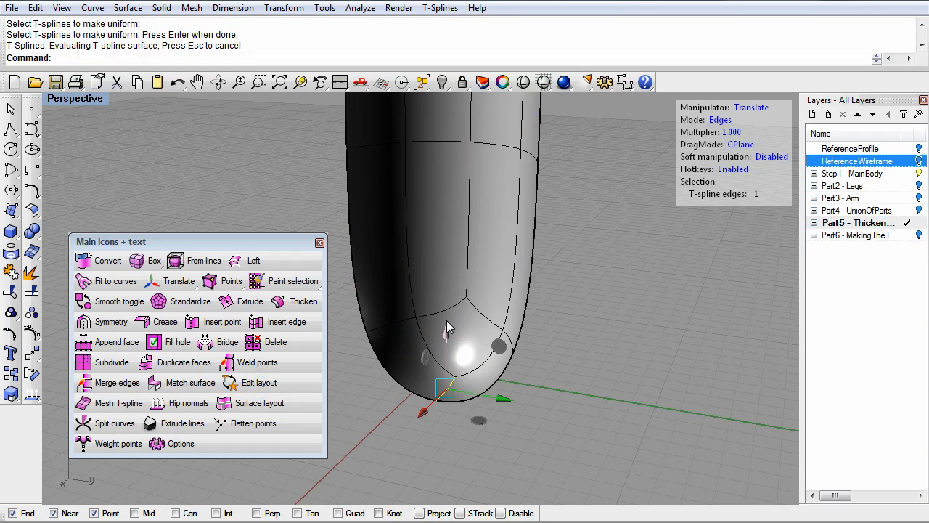
Fine-tune the rounded tip by shifting its selected bottom edge vertically
mouse_move(448, 335)
left_mouse_down()
mouse_move(441, 300)
mouse_move(453, 430)
mouse_move(444, 321)
mouse_move(445, 330)
left_mouse_up()
mouse_move(521, 403)
right_mouse_down()
mouse_move(426, 411)
mouse_move(543, 447)
mouse_move(513, 415)
right_mouse_up()
left_click_drag(484, 391, 488, 354)
right_click_drag(511, 385, 487, 397)
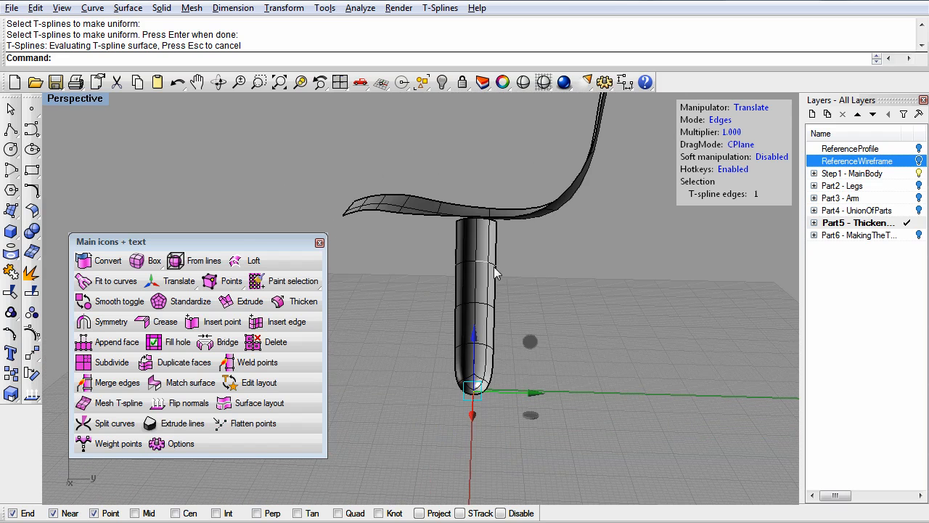
Show the Part2 - Legs layer, hide its D2-Orient sublayer to leave only the leg reference curves, and clear the selection
right_click_drag(487, 284, 563, 365)
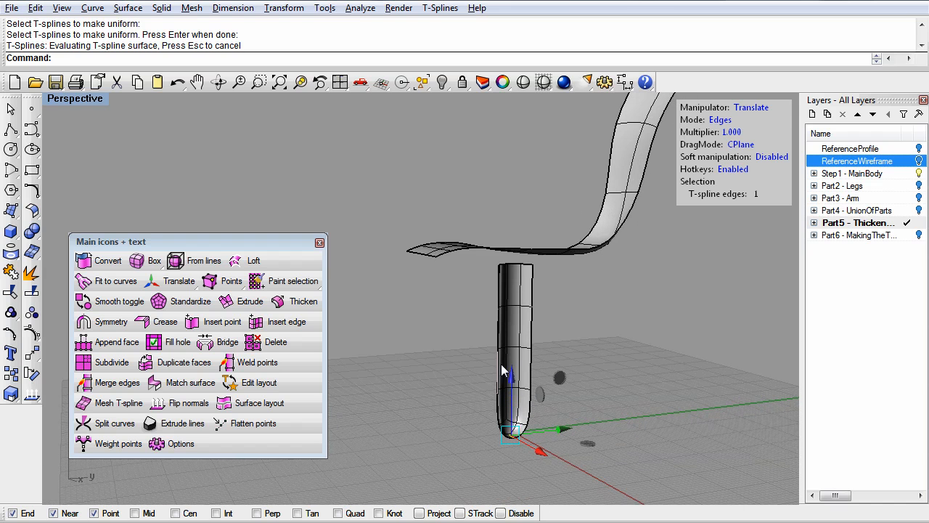
right_click_drag(493, 368, 519, 388)
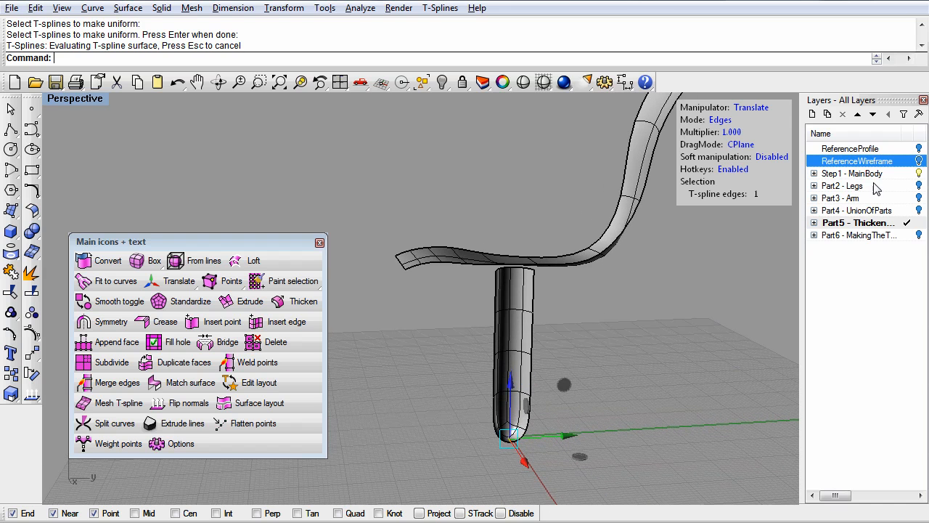
left_click(814, 187)
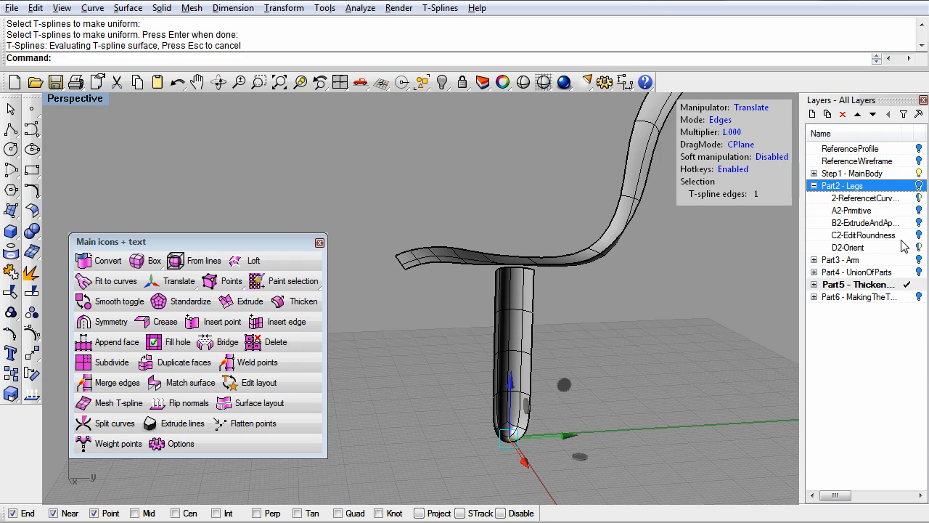
left_click(919, 186)
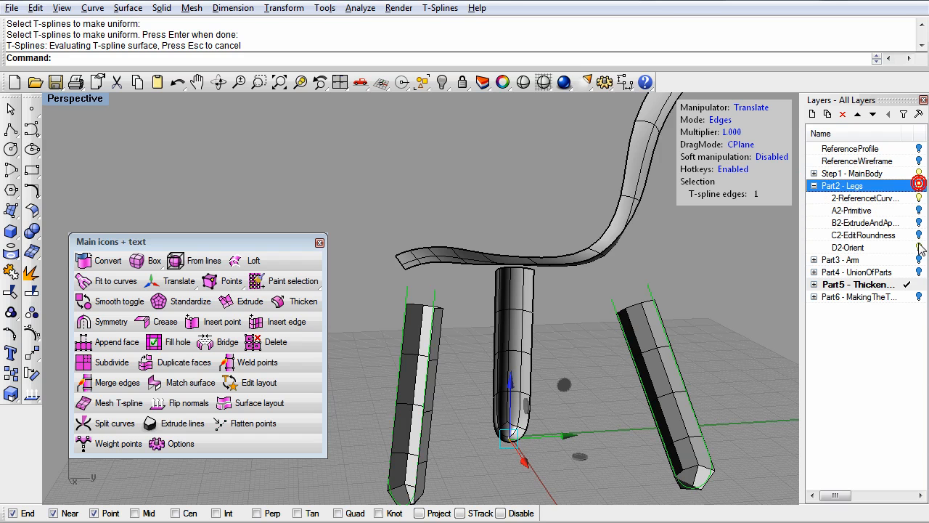
left_click(919, 247)
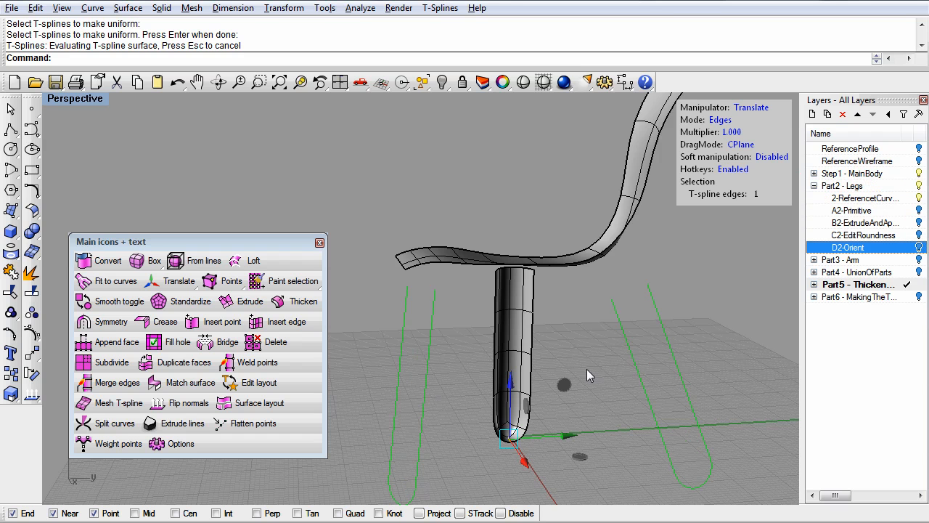
right_click_drag(565, 364, 490, 376)
left_click(488, 376)
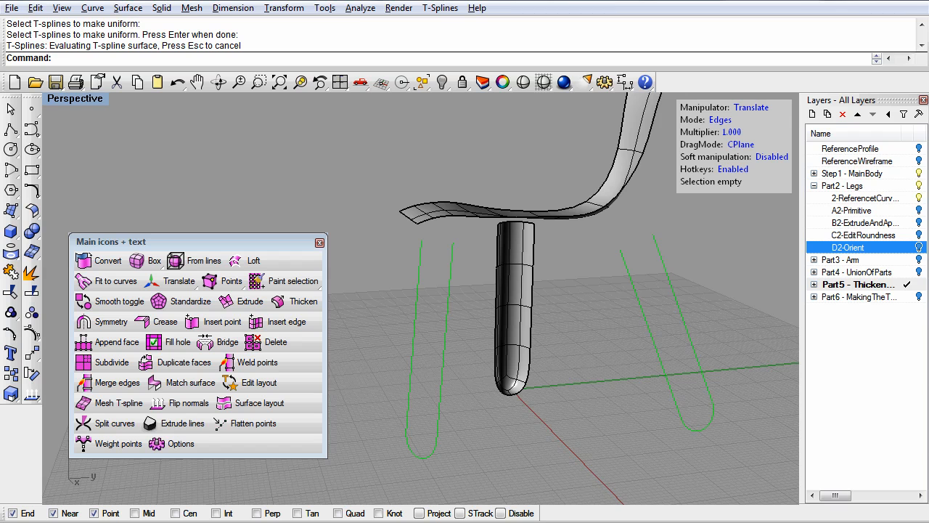
right_click_drag(414, 338, 373, 332)
right_click_drag(477, 352, 459, 365)
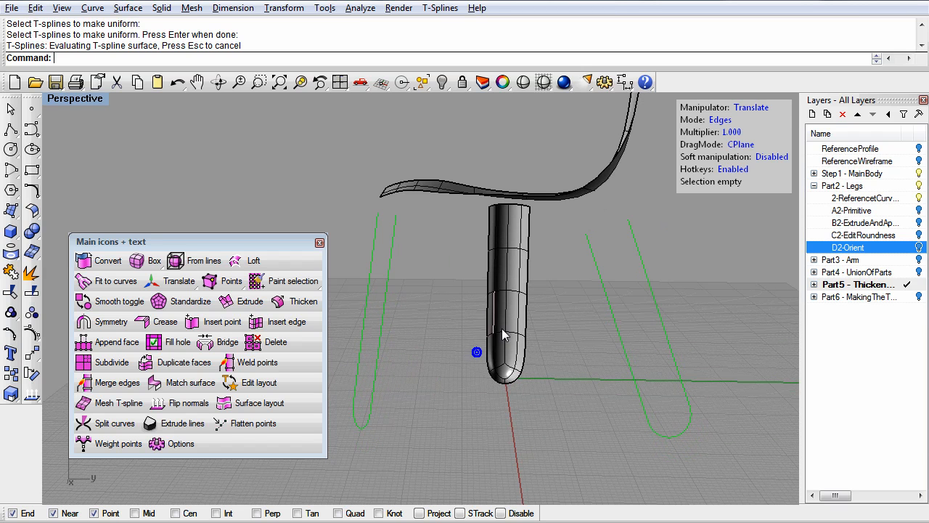
Start a three-point Orient of the half-cylinder leg in object mode with copying enabled
key("f")
left_click(285, 8)
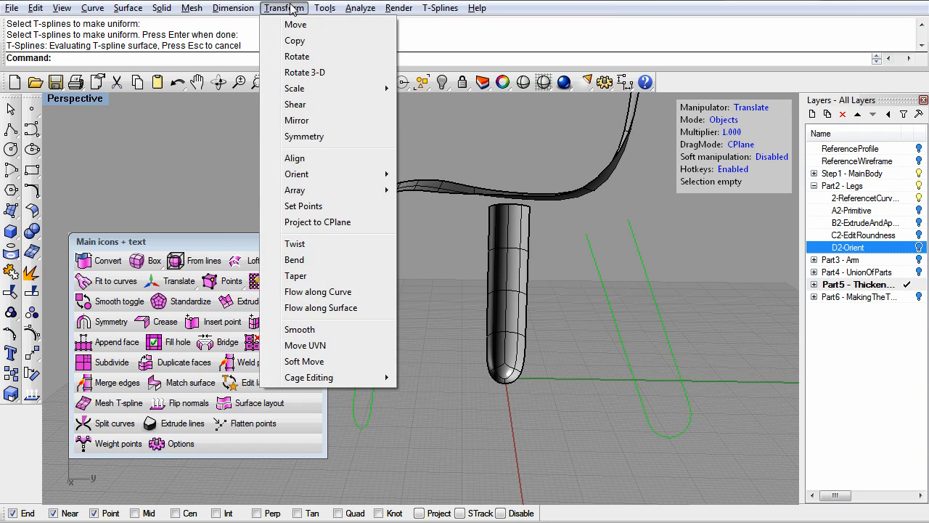
mouse_move(346, 176)
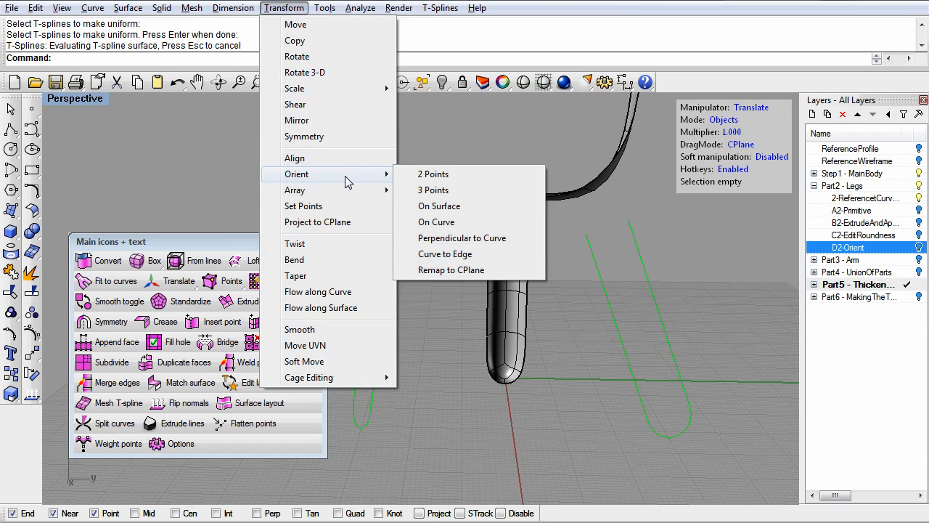
left_click(467, 200)
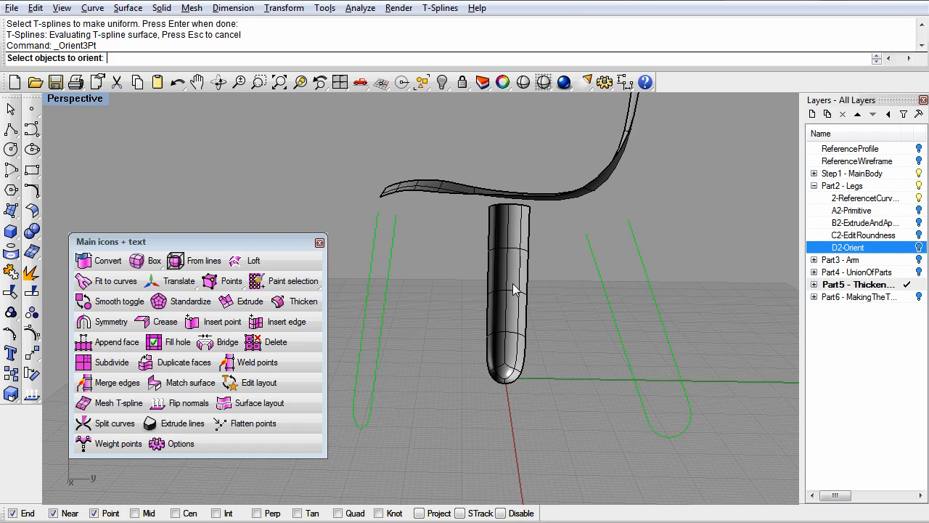
right_click_drag(512, 283, 488, 283)
left_click(494, 280)
right_click_drag(408, 321, 461, 330)
right_click(461, 324)
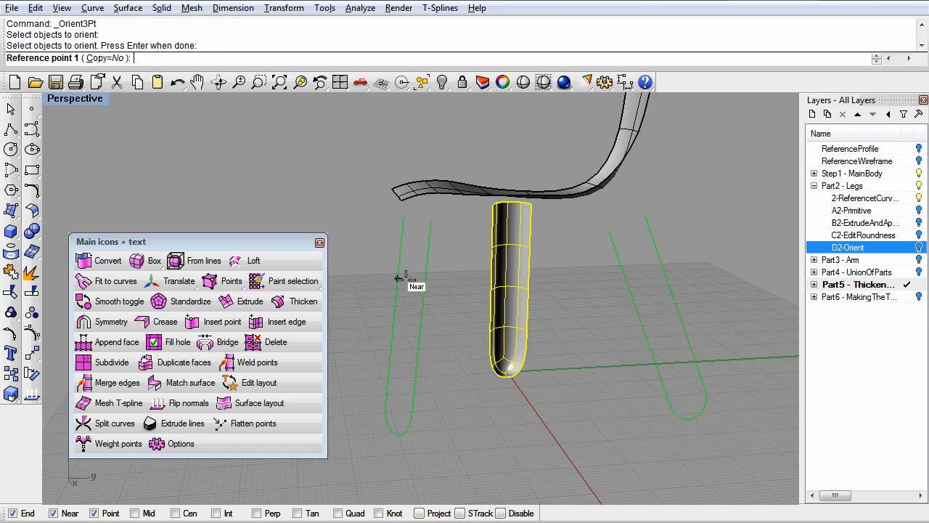
left_click(103, 58)
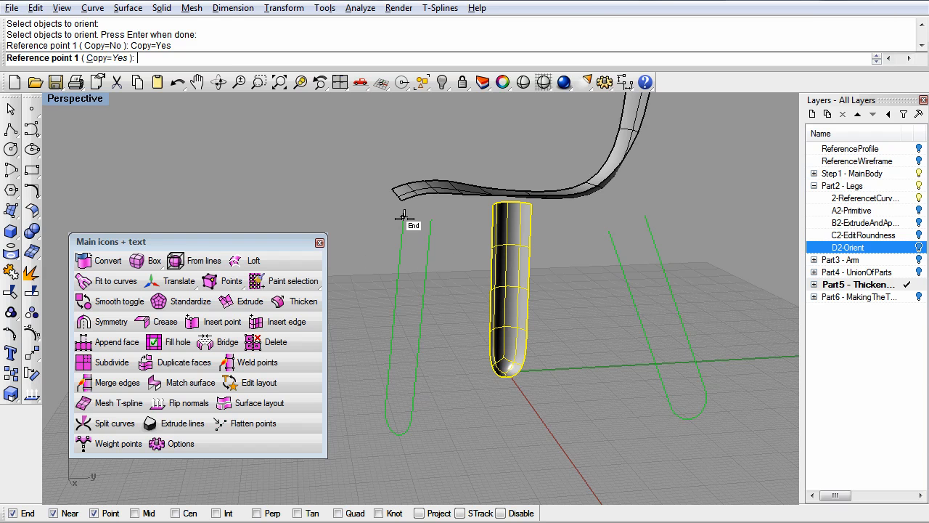
Set the leg's two upper corners and its rounded bottom tip as the three reference points
scroll(512, 243, "up", 4)
right_click_drag(464, 188, 460, 215)
left_click(458, 180)
left_click(543, 181)
left_click(509, 371)
right_click_drag(509, 372, 500, 497)
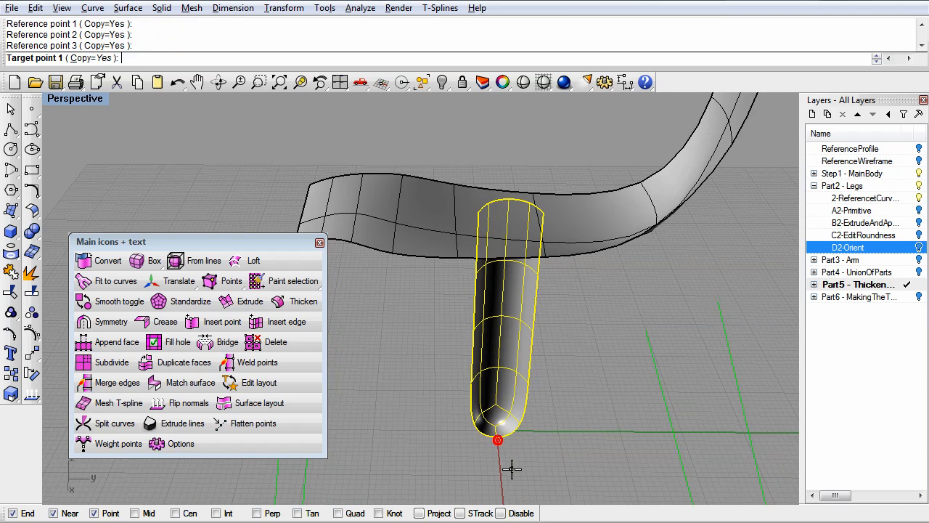
Place a leg copy on the front reference curve using its two upper endpoints and lowest point as targets
right_click_drag(425, 452, 479, 353)
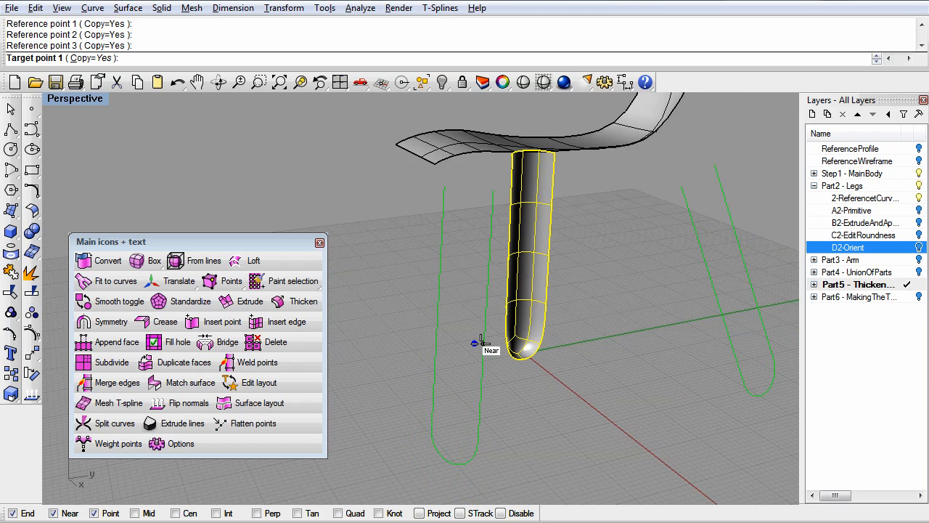
left_click(443, 186)
left_click(494, 190)
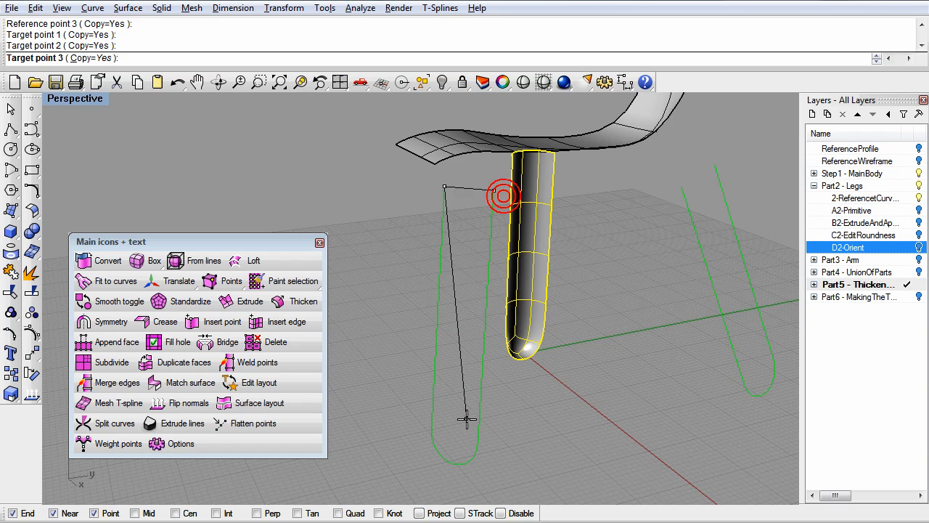
left_click(459, 461)
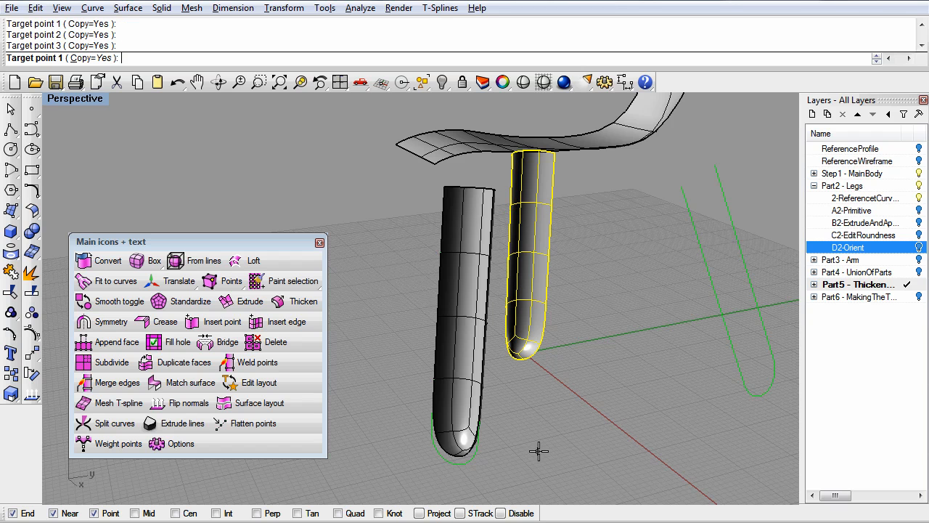
Place a second leg copy on the rear reference curve using its two endpoints and lowest point, and finish orienting
right_click_drag(540, 446, 517, 441)
right_click_drag(498, 352, 401, 321)
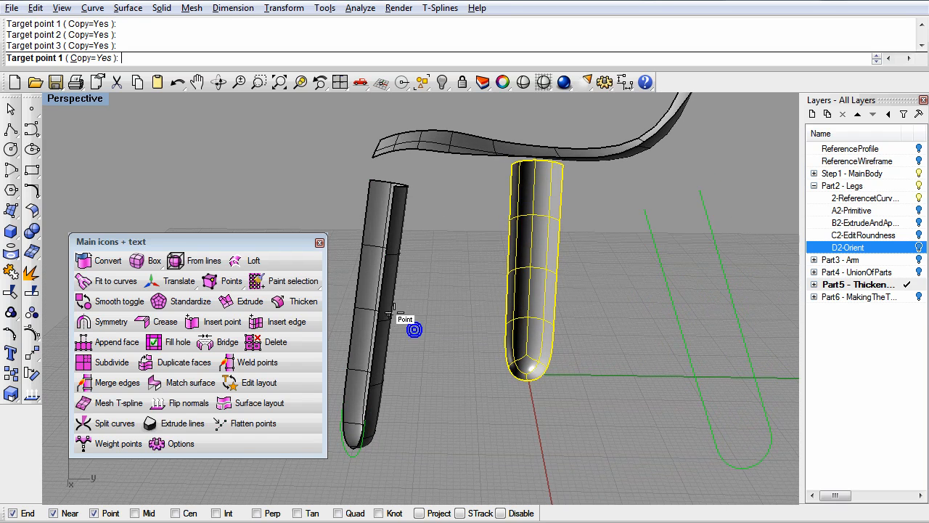
right_click_drag(440, 355, 566, 371)
left_click(588, 153)
left_click(639, 140)
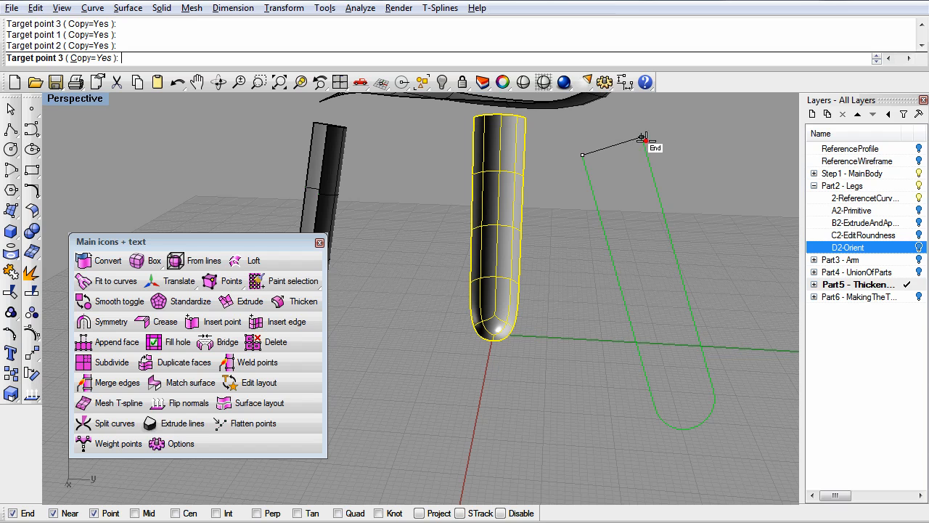
left_click(693, 426)
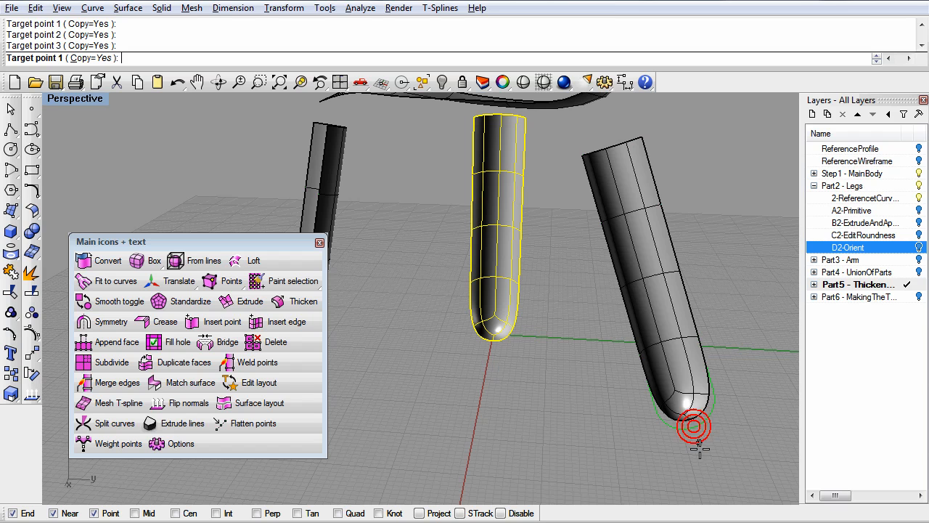
right_click(539, 466)
Select the original middle leg and hide it
scroll(539, 465, "down", 2)
right_click_drag(485, 455, 543, 442)
left_click(427, 363)
left_click(668, 312)
right_click_drag(612, 371, 497, 358)
left_click(498, 356)
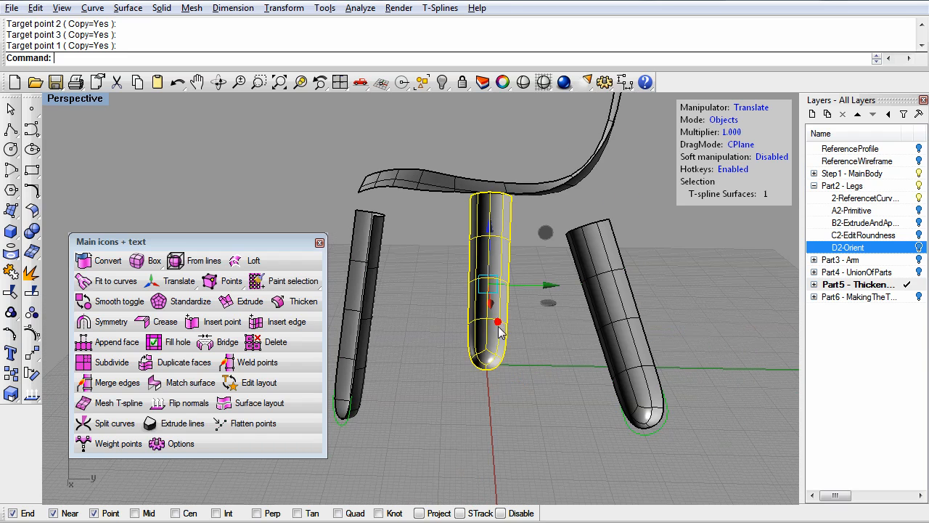
left_click(442, 83)
Examine the two oriented legs and the main body as separate T-spline surfaces
right_click_drag(491, 374, 466, 390)
right_click_drag(475, 347, 468, 381, "shift")
left_click(421, 340)
left_click(619, 326)
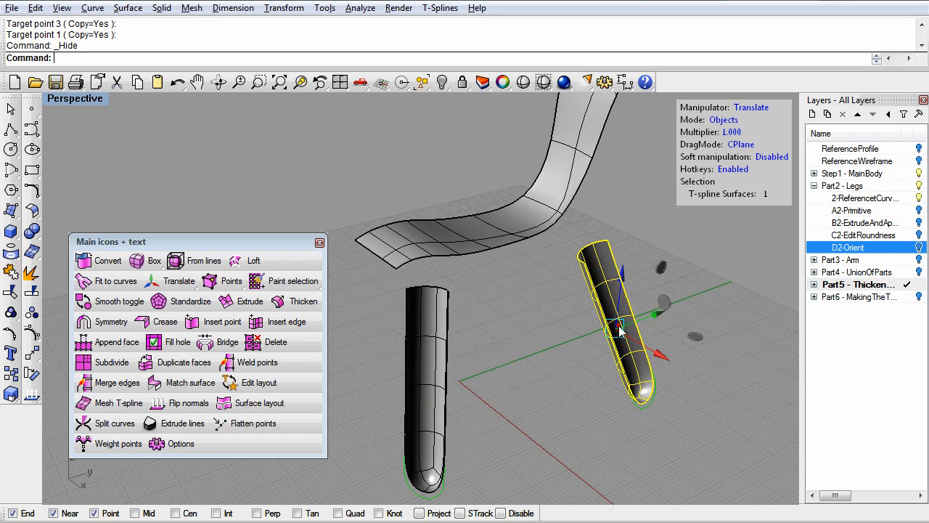
left_click(524, 283)
left_click(480, 224)
right_click_drag(528, 308, 555, 352)
left_click(516, 348)
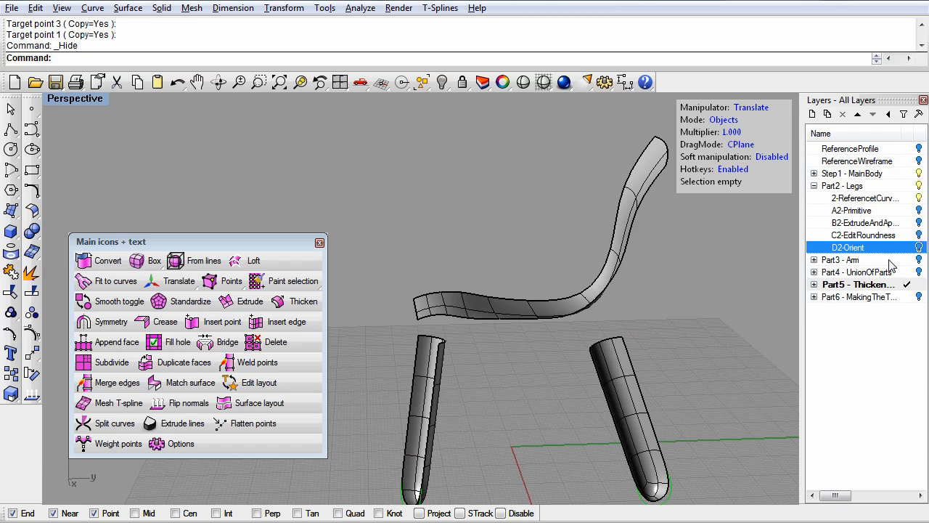
Show the Part3 - Arm layer and loft a Normal-style surface between its two reference curves without simplifying them
left_click(919, 260)
right_click_drag(508, 254, 532, 243)
left_click_drag(537, 242, 474, 150)
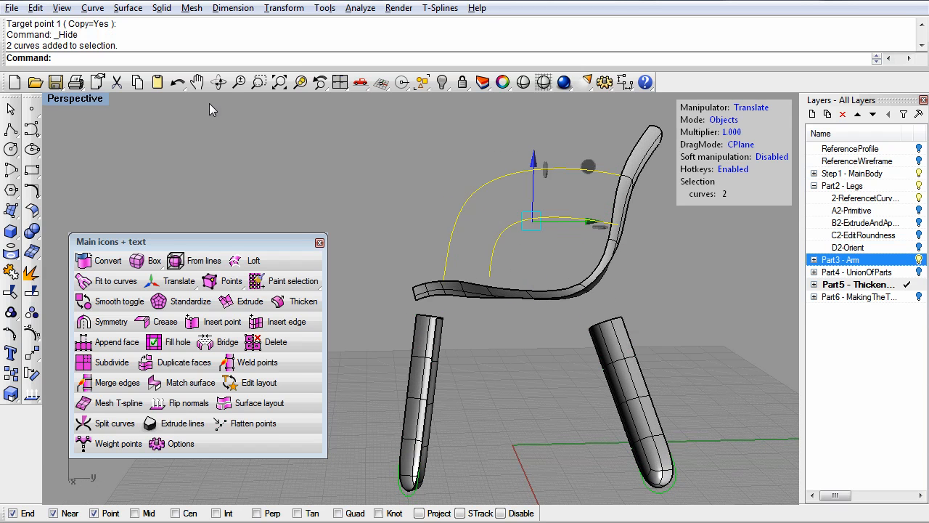
left_click(116, 9)
left_click(138, 41)
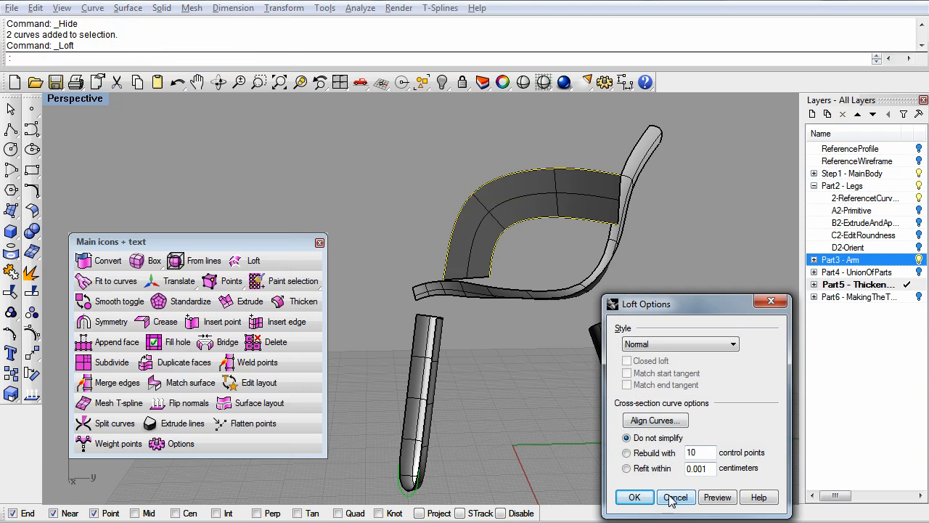
left_click(635, 498)
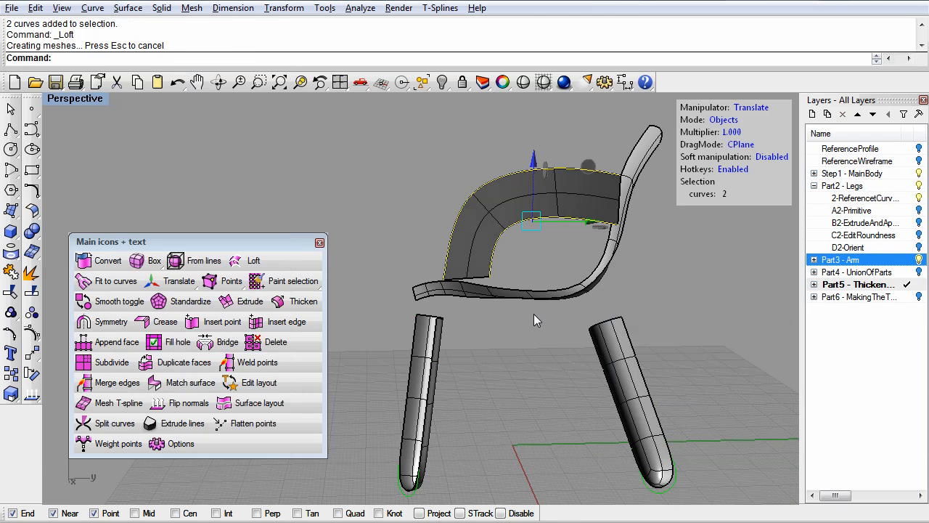
Hide the two arm curves and convert the lofted arm surface to a T-spline
right_click_drag(534, 315, 568, 342)
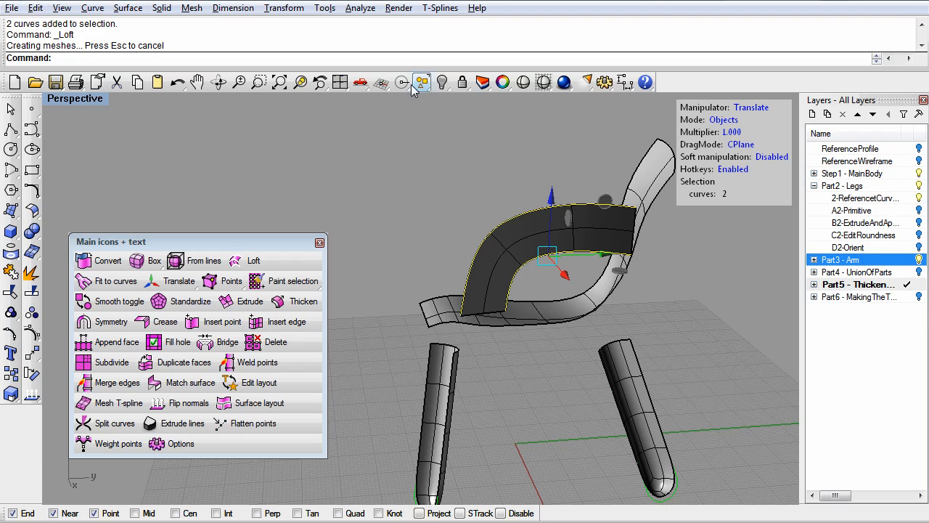
left_click(442, 82)
right_click_drag(507, 211, 497, 201)
left_click(512, 216)
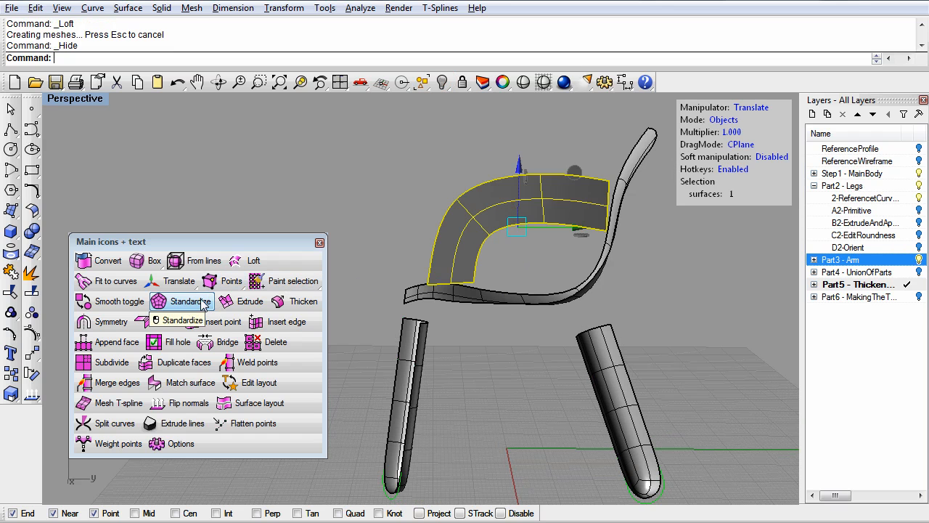
left_click(105, 260)
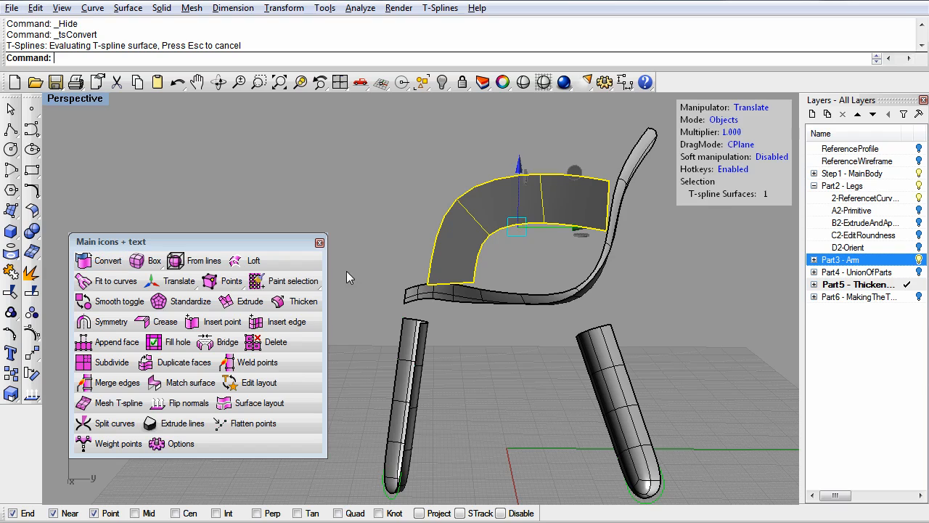
left_click(533, 267)
Examine the gaps between the arm, main body and leg surfaces from several angles
right_click_drag(497, 266, 528, 364)
right_click_drag(624, 309, 523, 288)
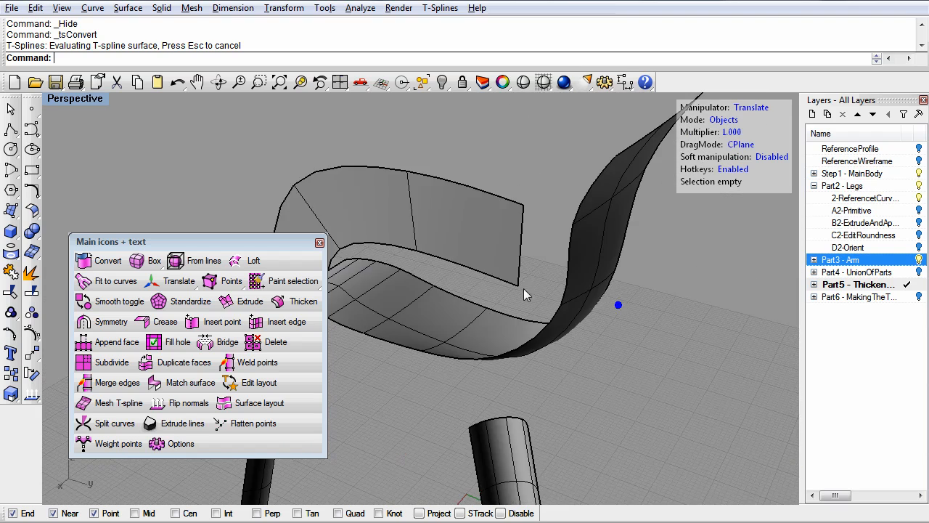
right_click_drag(452, 266, 485, 424)
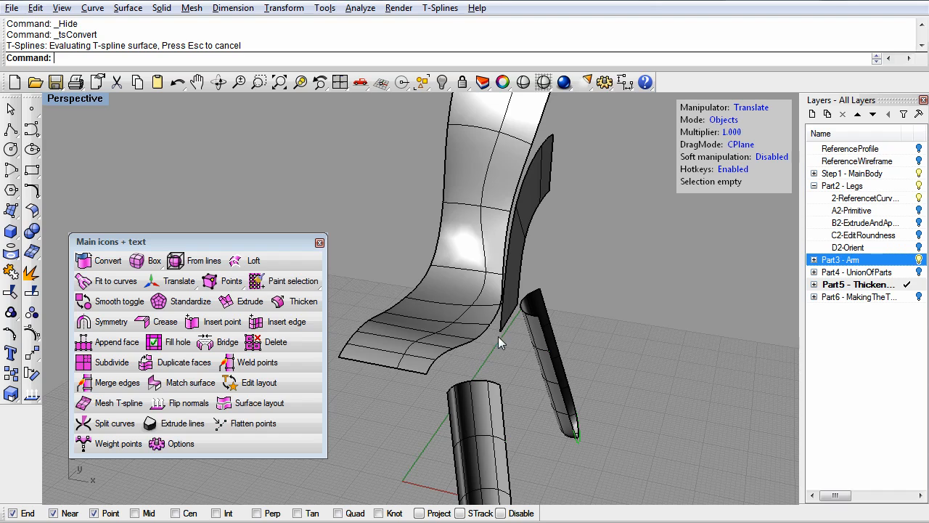
right_click_drag(574, 317, 599, 413)
right_click_drag(502, 372, 441, 390)
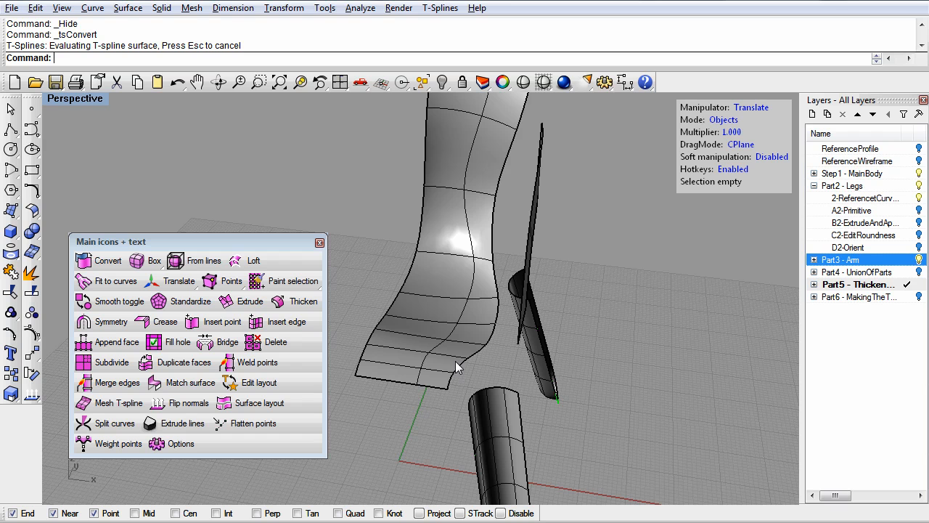
right_click_drag(513, 450, 484, 431)
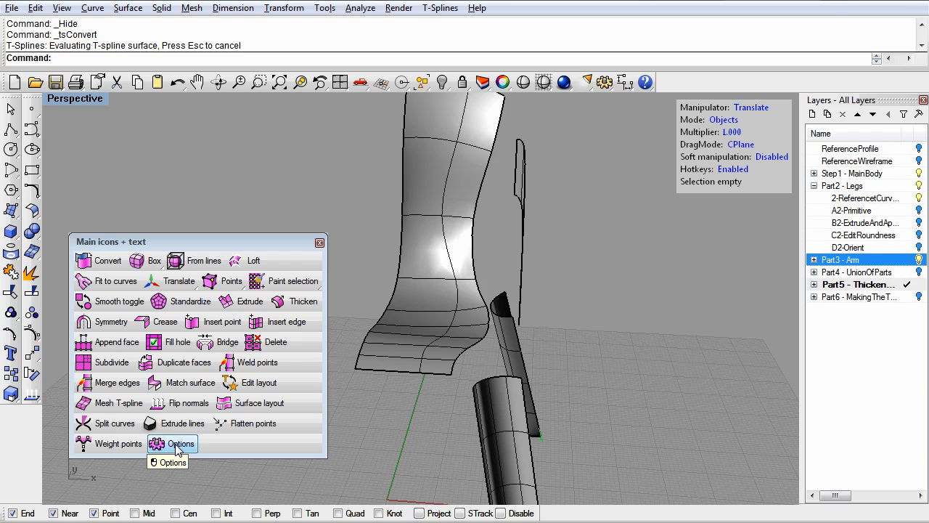
Save a copy of the model to the Desktop as ChairTutorial OLD.3dm
left_click(12, 8)
left_click(77, 107)
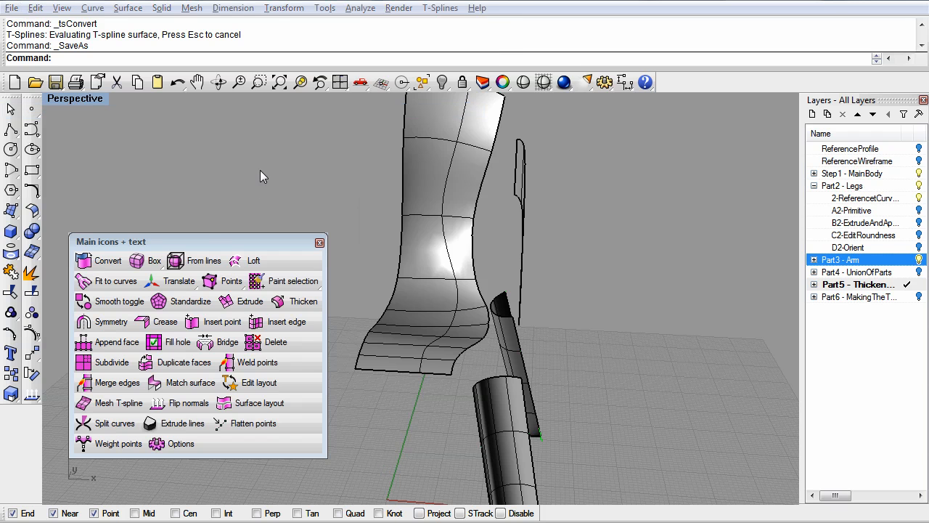
left_click(385, 187)
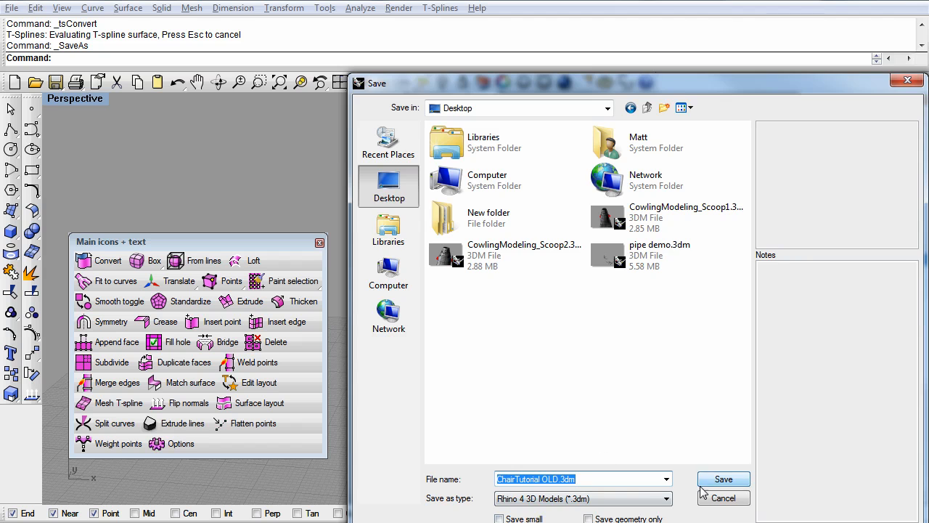
left_click(722, 480)
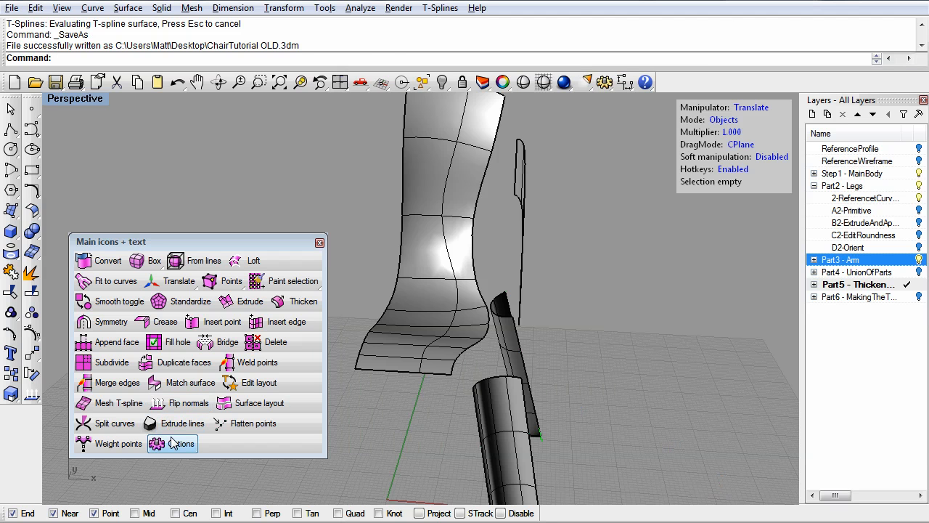
Review the undo count and memory settings in the General options of Rhino
left_click(174, 448)
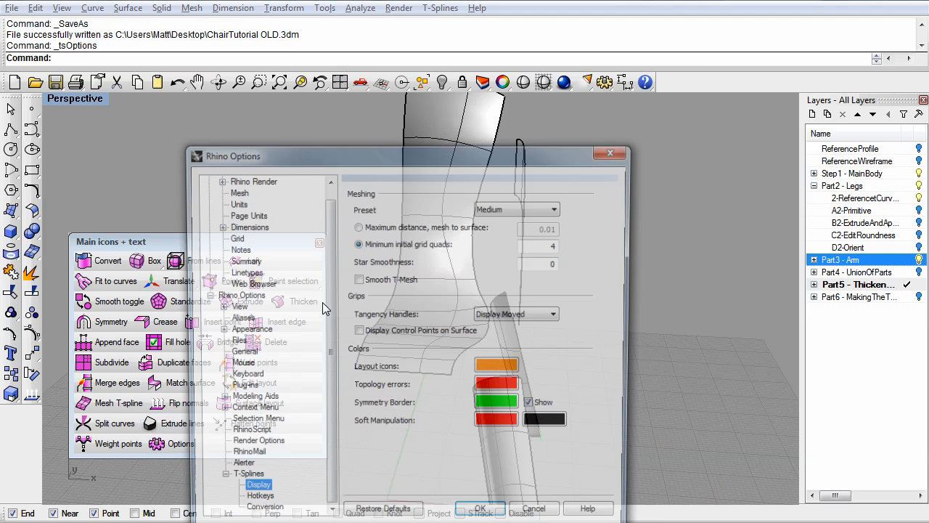
left_click_drag(402, 154, 409, 111)
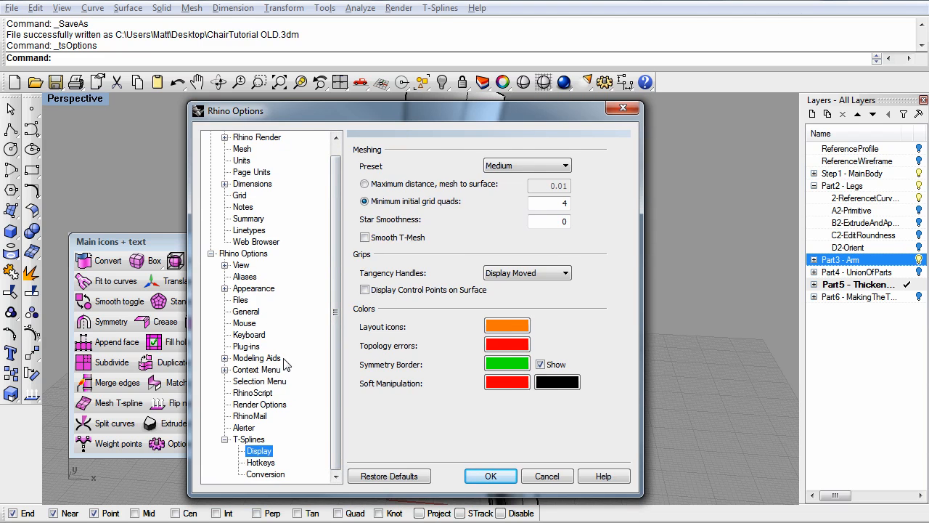
left_click(247, 311)
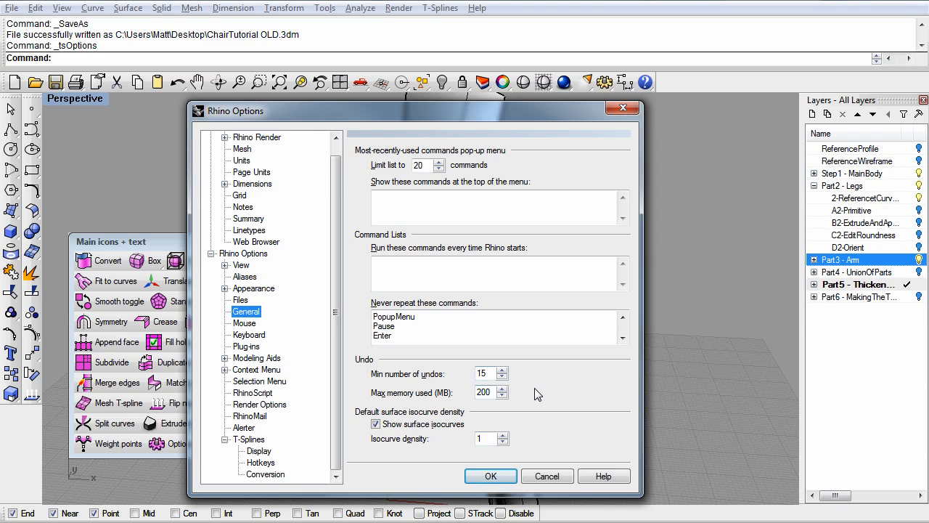
left_click(490, 475)
Start a T-Splines Bridge with SelectionMode=Edges and select the chain of edges along the top of the front leg
right_click_drag(466, 413, 512, 400)
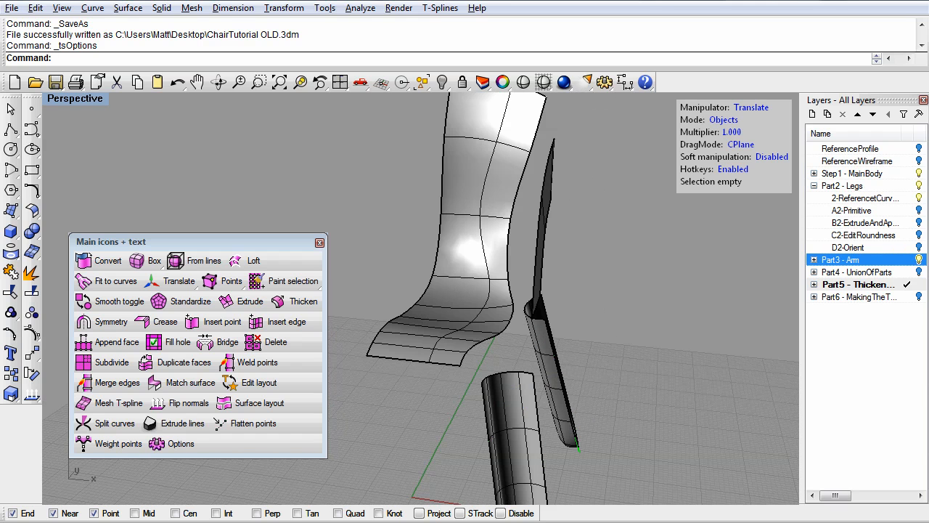
right_click_drag(622, 495, 343, 342)
right_click_drag(393, 318, 477, 338, "shift")
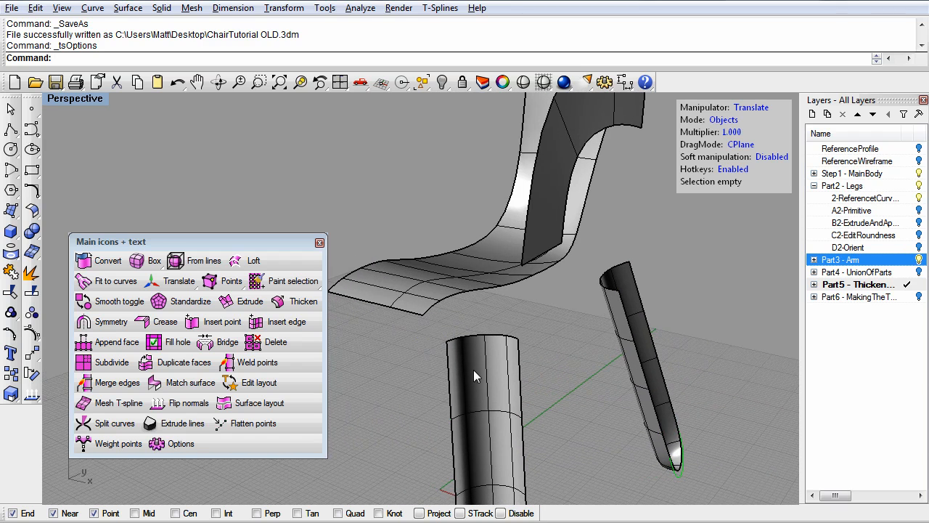
right_click_drag(479, 405, 490, 366)
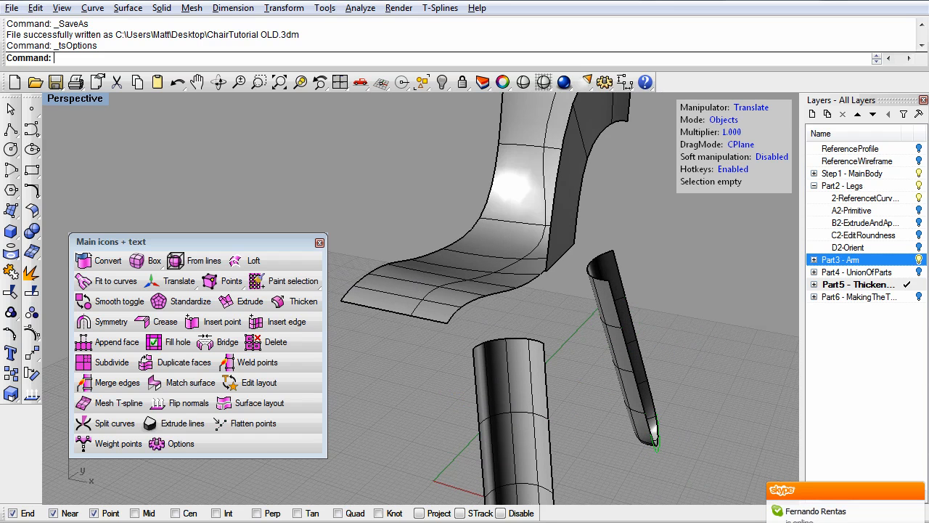
right_click_drag(658, 338, 585, 275)
right_click_drag(411, 387, 412, 352)
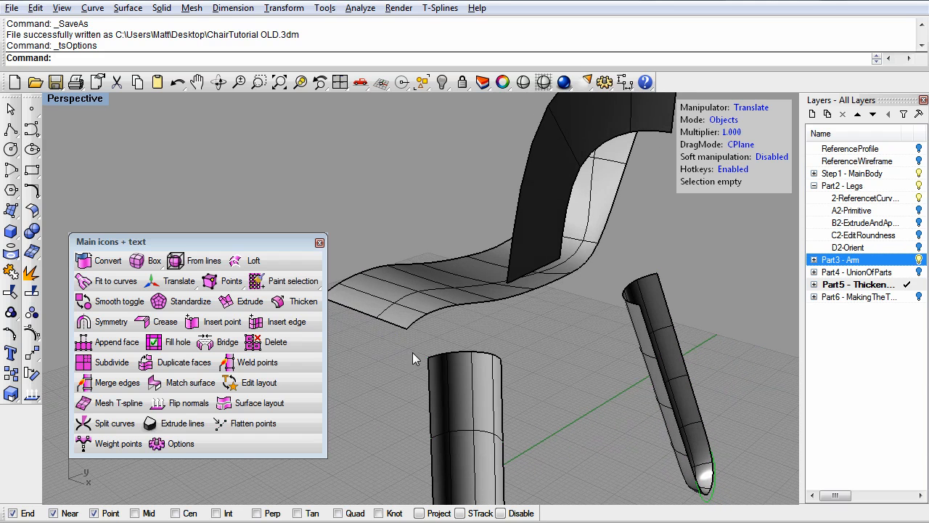
left_click(229, 349)
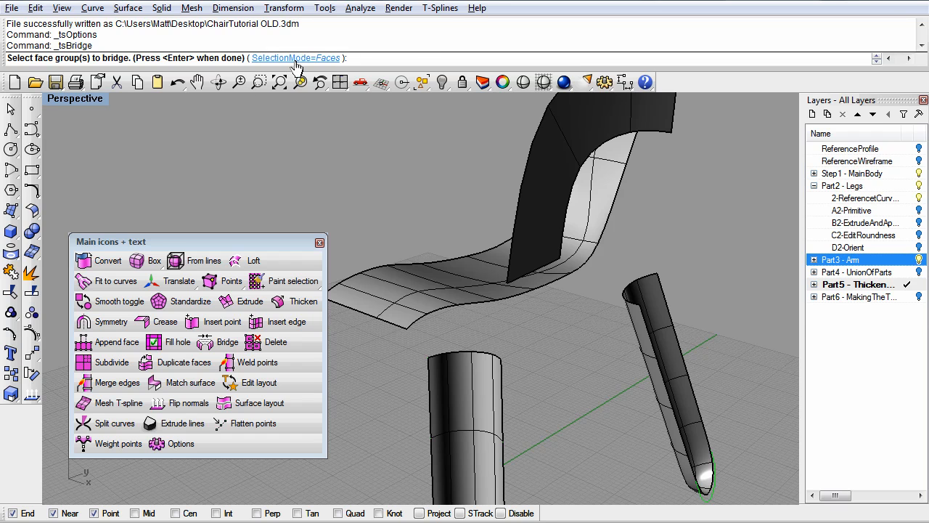
left_click(296, 58)
scroll(444, 370, "up", 2)
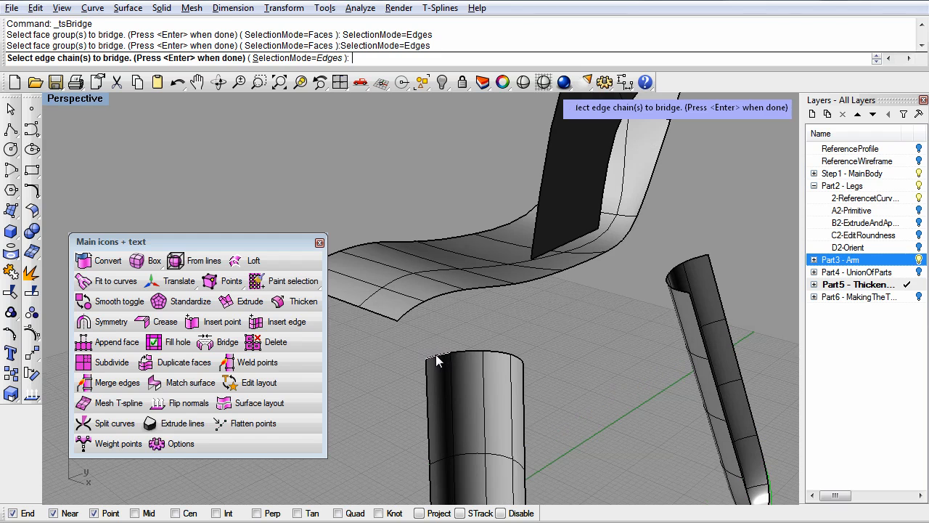
left_click(436, 357)
left_click(460, 352)
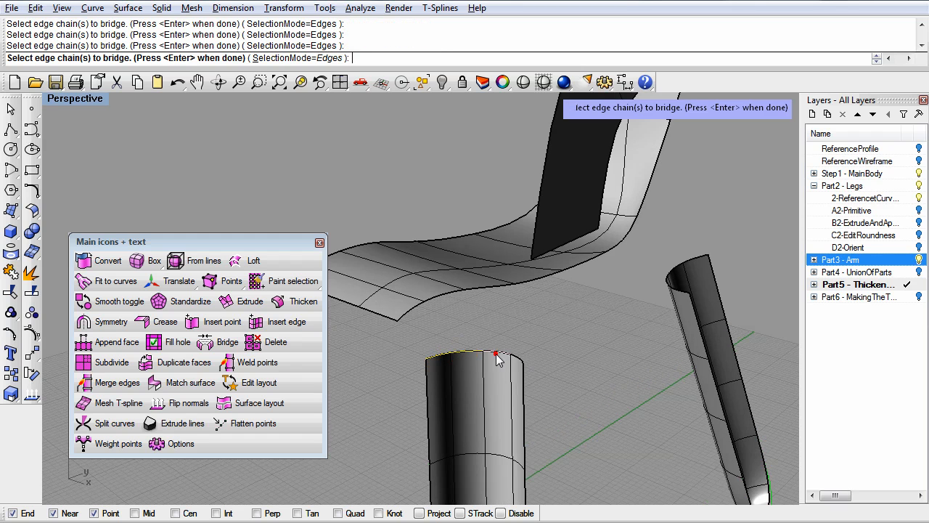
Select the matching edge chain along the seat's side, turn on the preview and complete the one-segment bridge to the front leg
left_click(399, 312)
left_click(434, 299)
left_click(500, 290)
right_click(479, 291)
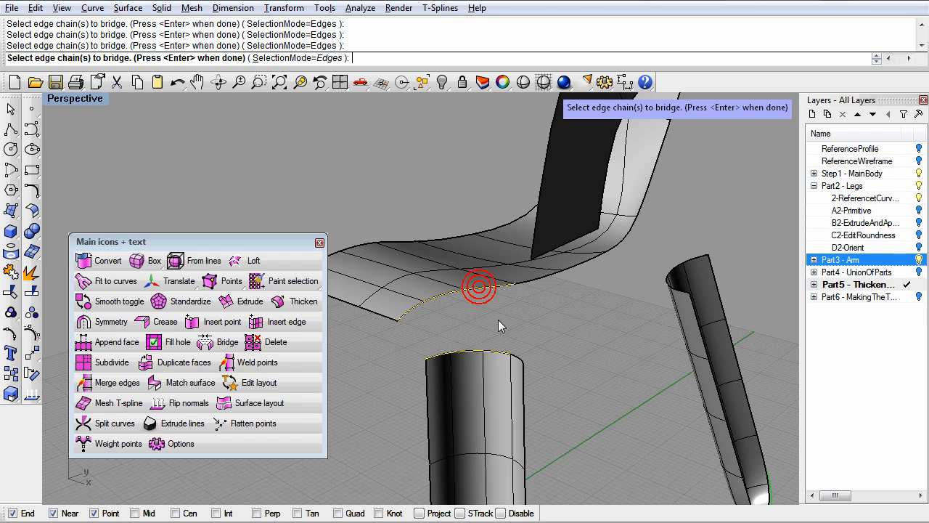
left_click(413, 58)
right_click_drag(425, 313, 480, 296)
right_click_drag(492, 174, 564, 290)
key("Return")
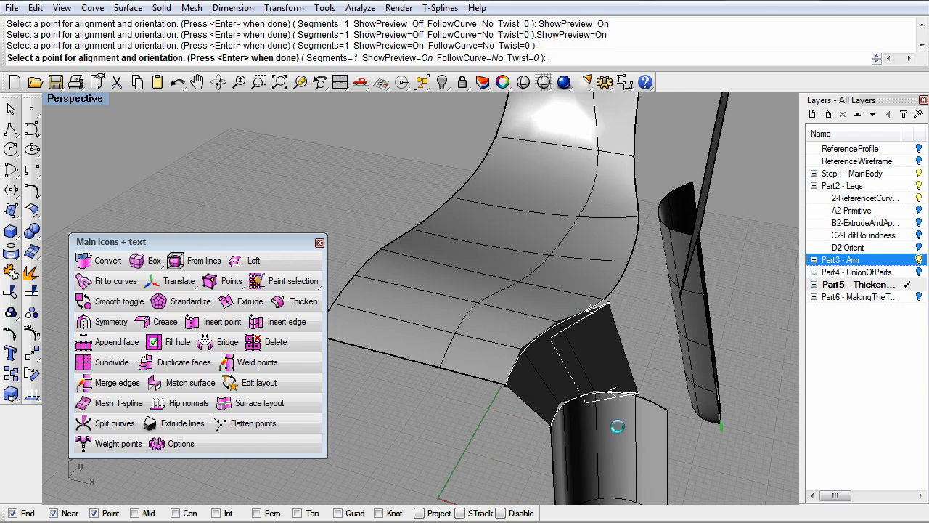
Examine the bridged joint between the front leg and seat from several angles, including a shaded view without wires
right_click_drag(499, 352, 407, 274)
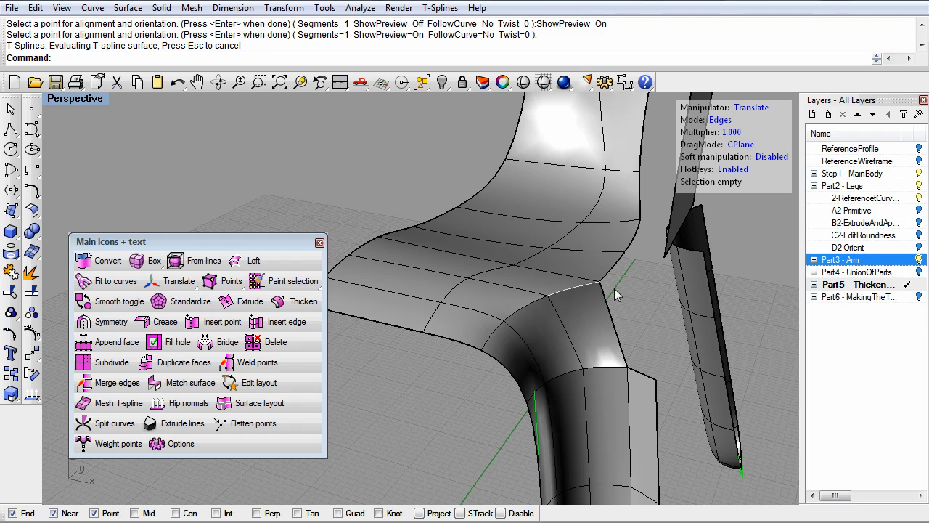
right_click_drag(498, 342, 456, 301)
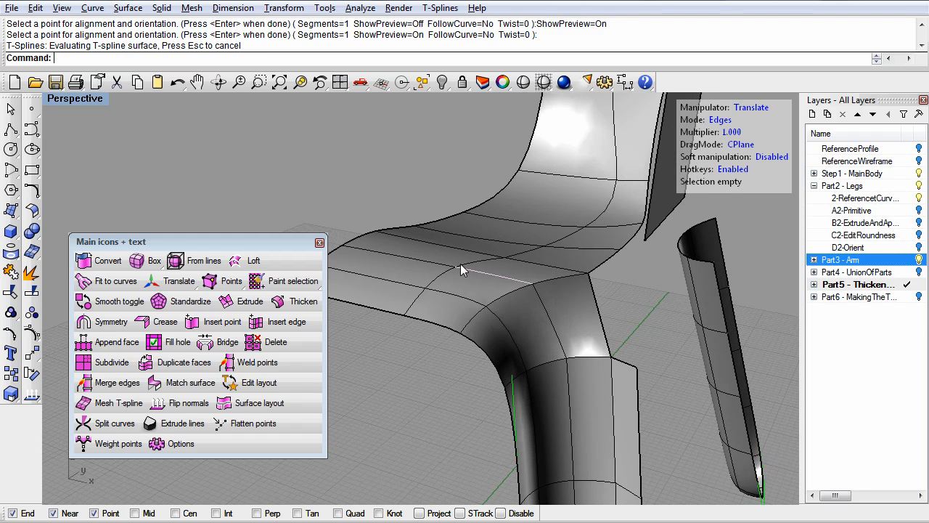
mouse_move(568, 374)
right_mouse_down()
mouse_move(527, 379)
mouse_move(533, 333)
mouse_move(576, 257)
mouse_move(585, 258)
mouse_move(674, 384)
right_mouse_up()
mouse_move(583, 375)
right_mouse_down()
mouse_move(792, 439)
mouse_move(622, 409)
mouse_move(521, 426)
mouse_move(533, 442)
right_mouse_up()
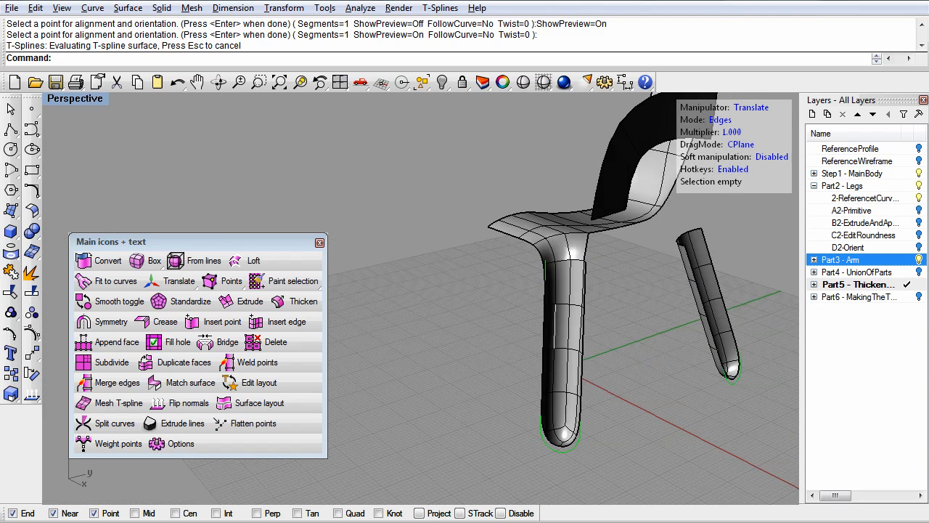
scroll(537, 297, "up", 8)
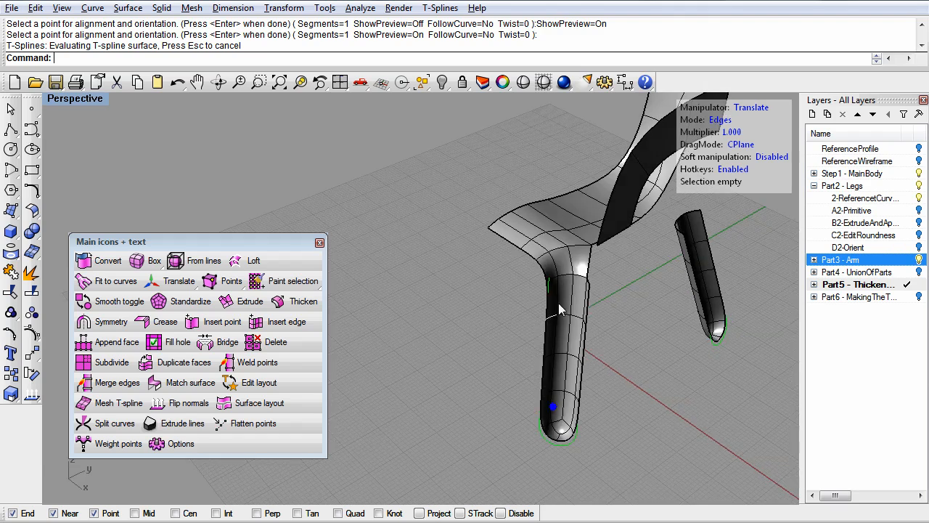
right_click_drag(520, 293, 561, 255)
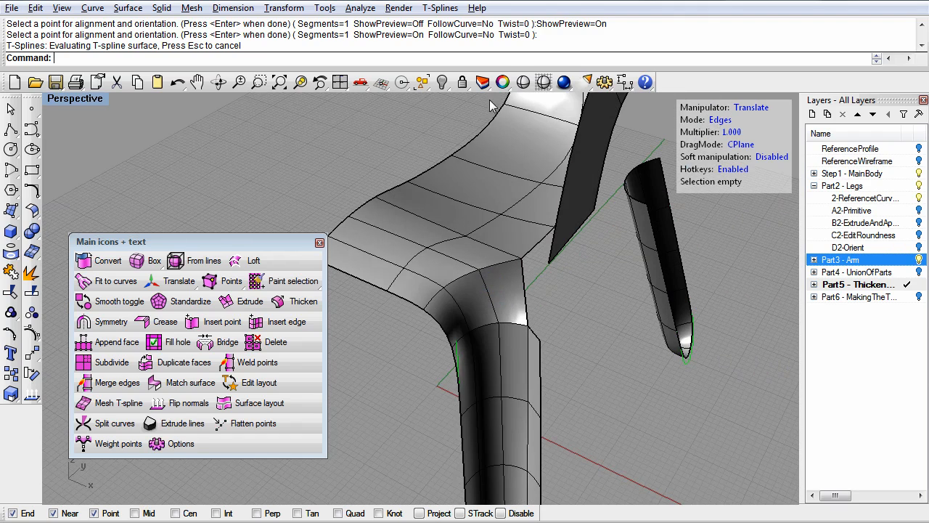
left_click(524, 82)
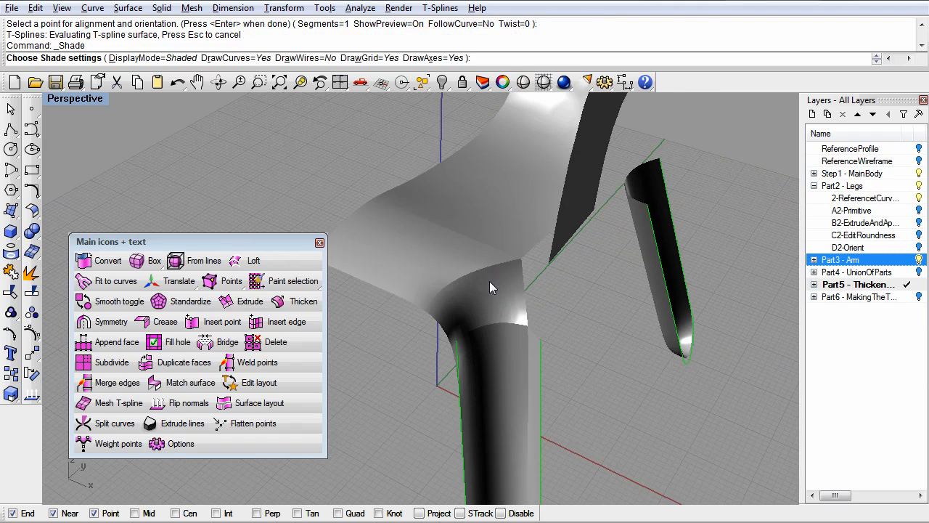
right_click(548, 300)
scroll(547, 300, "up", 3)
right_click_drag(514, 295, 582, 328)
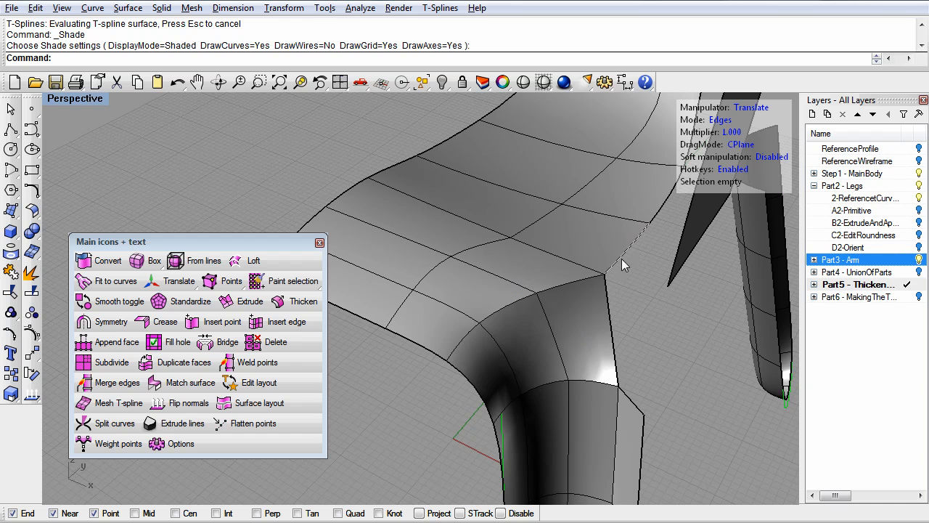
mouse_move(629, 288)
right_mouse_down()
mouse_move(591, 317)
mouse_move(581, 304)
right_mouse_up()
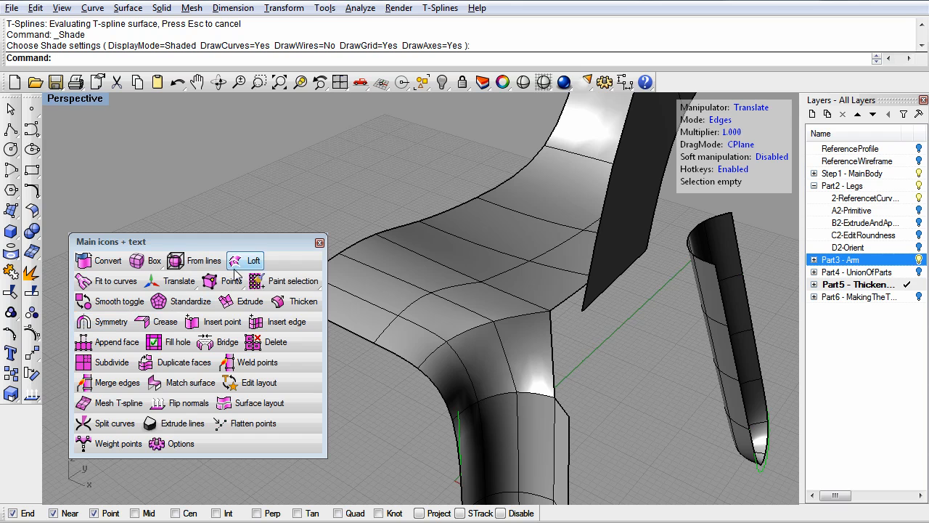
Toggle the smooth display of the chair body and the rear leg to show their faceted control mesh
left_click(114, 307)
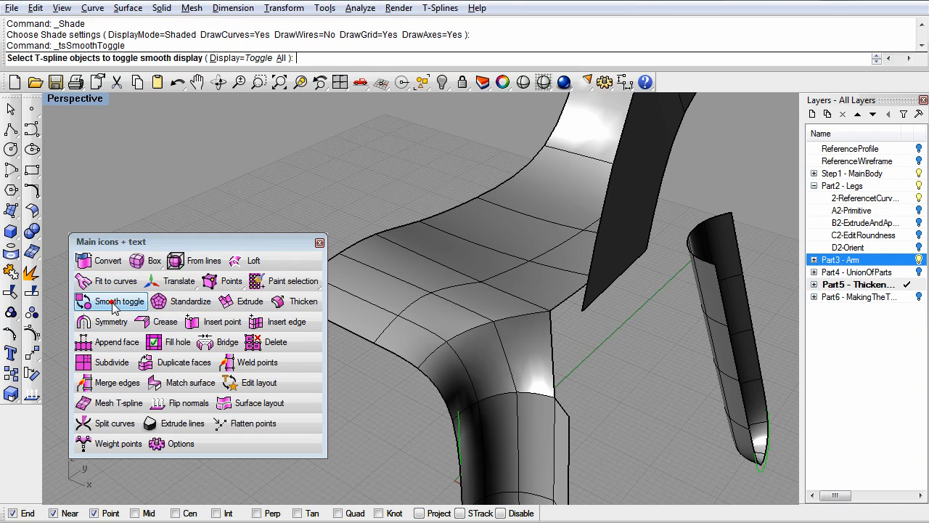
left_click(517, 301)
left_click(723, 326)
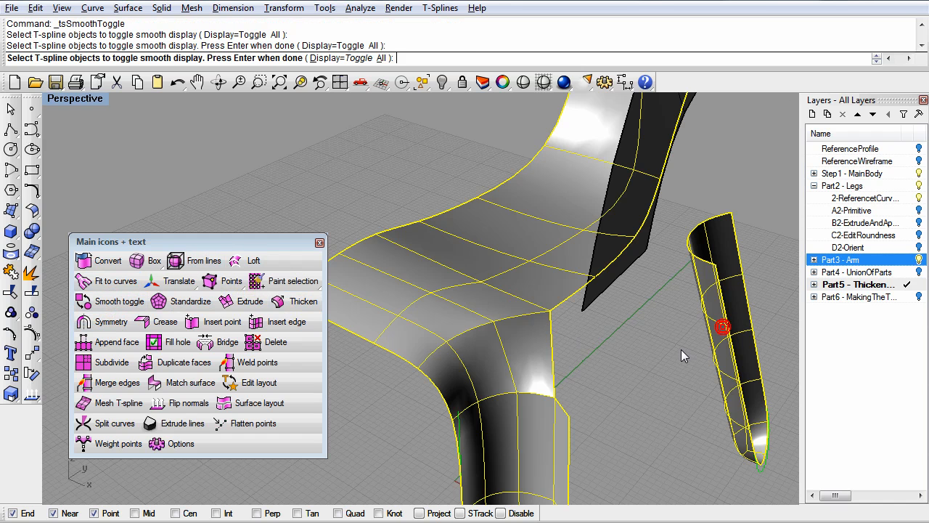
key("Return")
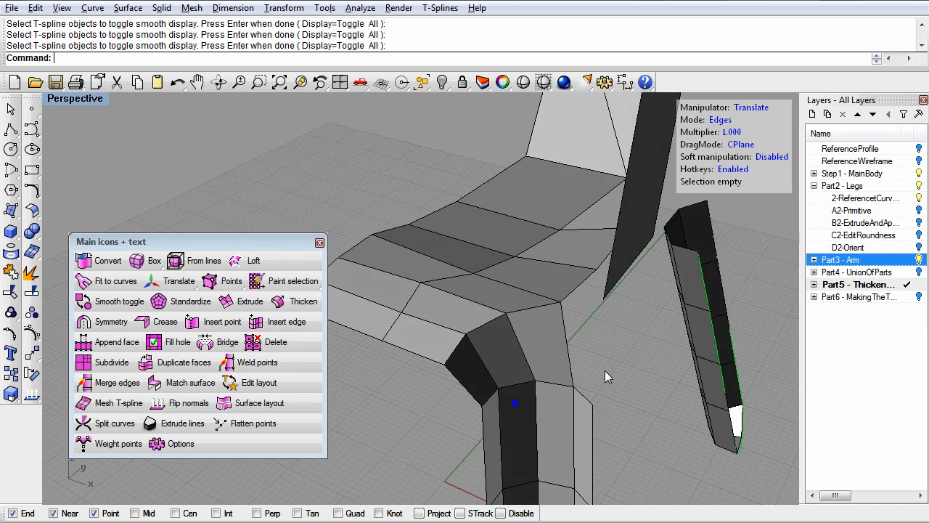
Examine the control mesh of the front leg joint, the seat's side and the separate rear leg from several angles
right_click_drag(604, 370, 593, 369, "shift")
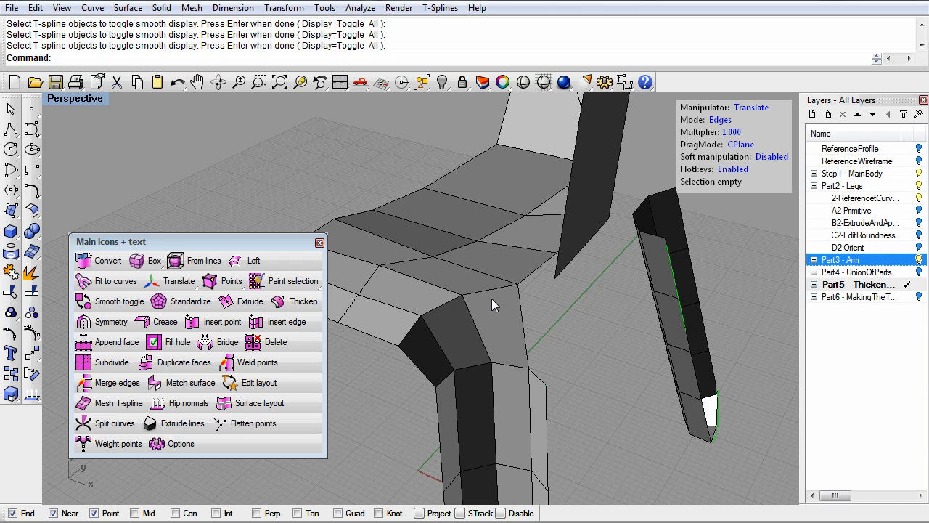
right_click_drag(500, 348, 413, 307)
right_click_drag(468, 316, 441, 328)
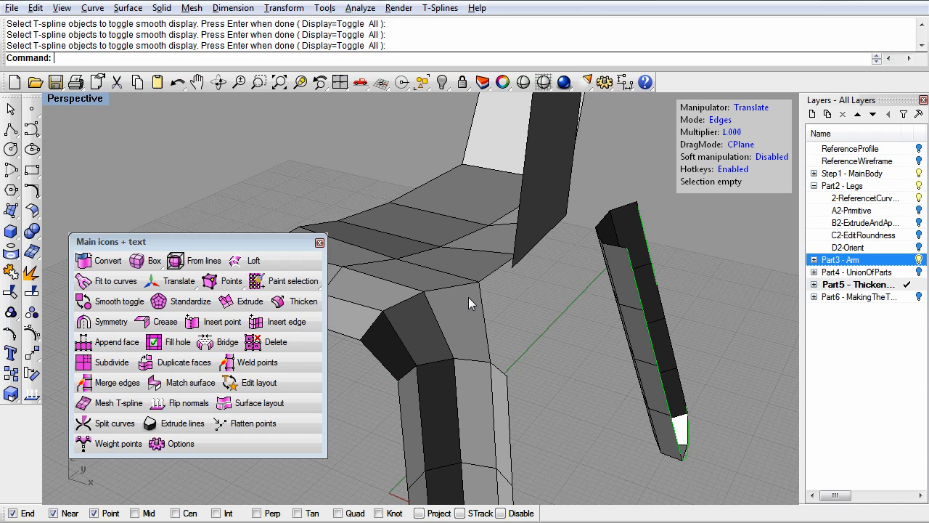
right_click_drag(493, 308, 419, 384)
right_click_drag(518, 387, 401, 376)
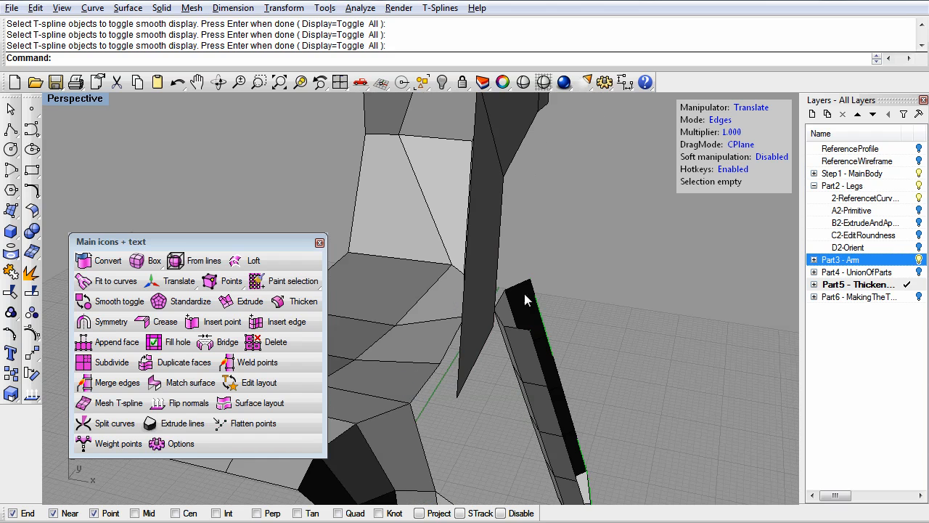
right_click_drag(522, 308, 535, 329)
right_click_drag(526, 290, 573, 372)
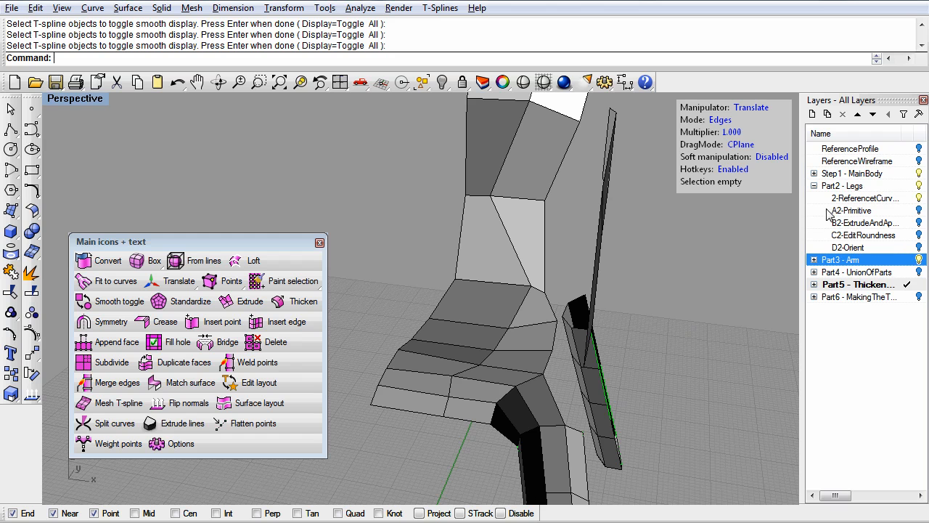
Show the ReferenceWireframe layer and compare the seat's side with the reference curves
left_click(918, 161)
mouse_move(667, 312)
right_mouse_down()
mouse_move(590, 363)
mouse_move(552, 342)
mouse_move(507, 346)
right_mouse_up()
mouse_move(581, 314)
right_mouse_down()
mouse_move(545, 340)
mouse_move(508, 339)
mouse_move(560, 340)
mouse_move(529, 329)
mouse_move(507, 347)
right_mouse_up()
scroll(509, 341, "up", 2)
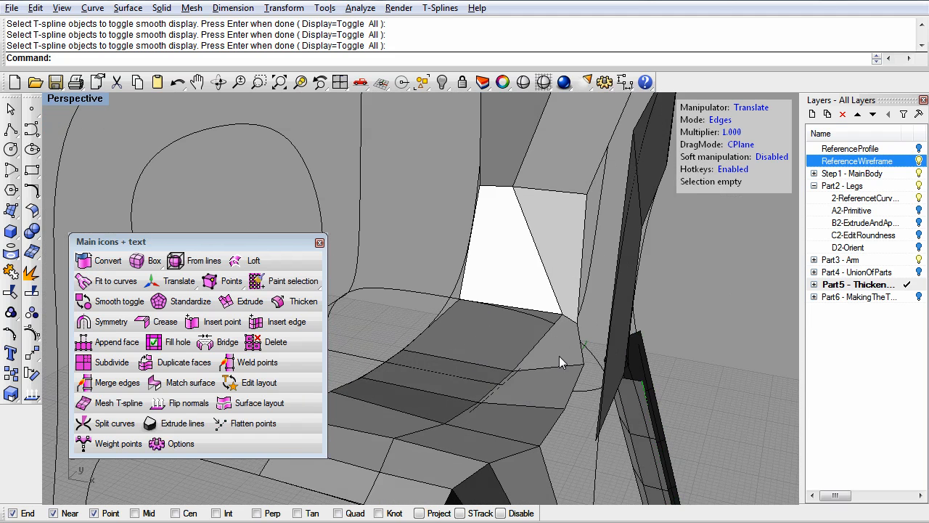
mouse_move(542, 396)
right_mouse_down()
mouse_move(554, 392)
mouse_move(468, 397)
right_mouse_up()
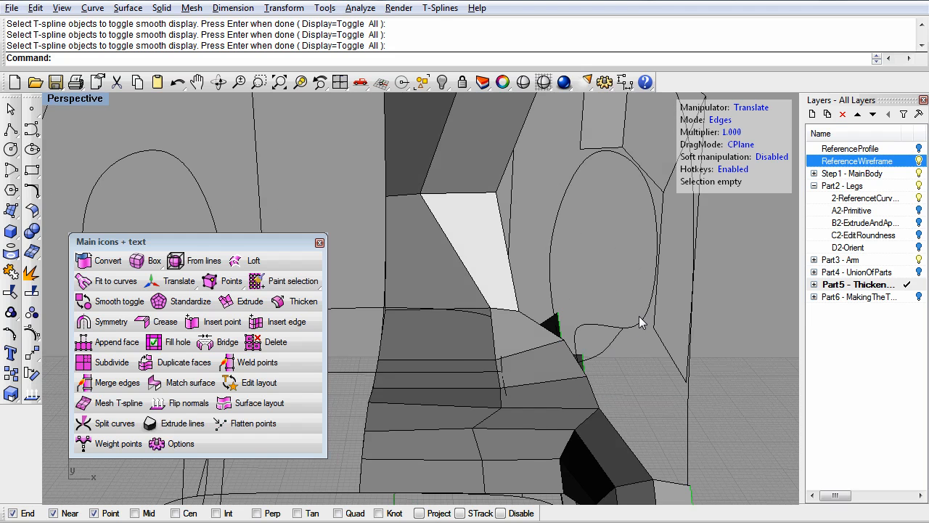
right_click_drag(552, 363, 622, 371)
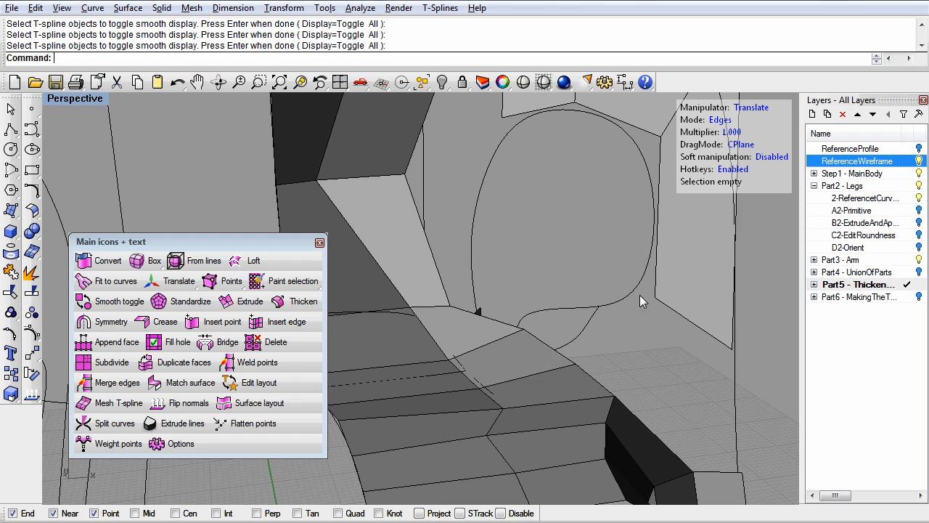
right_click_drag(630, 326, 570, 381)
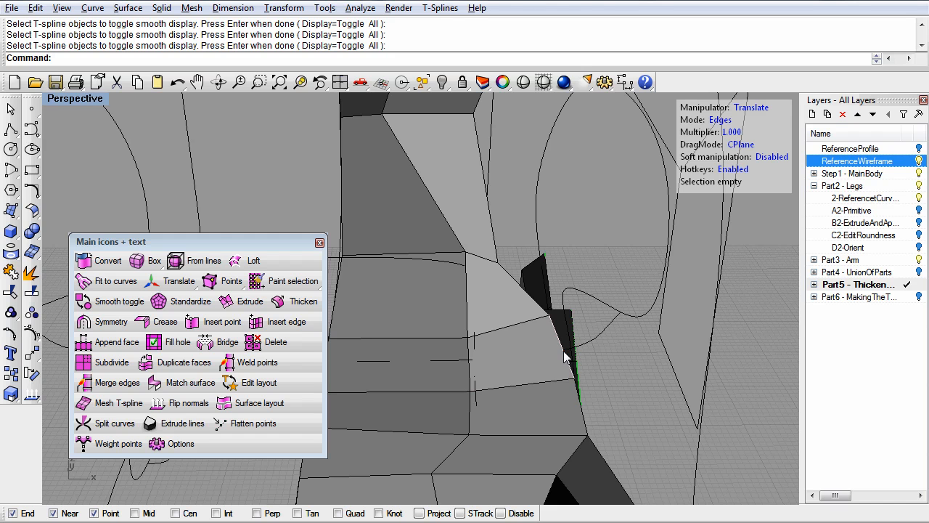
Extrude the three edges along the seat's side outward toward the reference wireframe
left_click(565, 354)
left_click(578, 407, "shift")
right_click_drag(609, 372, 572, 384)
left_click(553, 345, "shift")
left_click_drag(573, 367, 610, 337, "alt")
right_click_drag(619, 438, 498, 392)
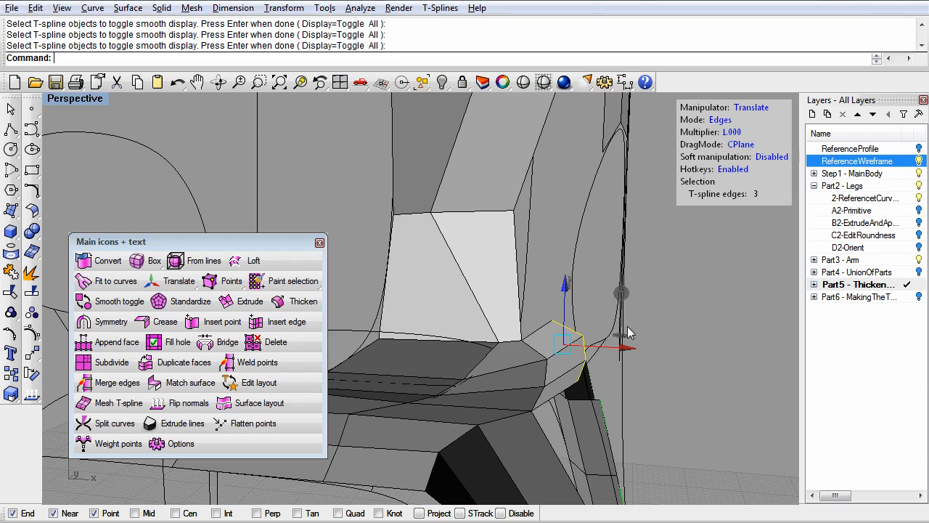
right_click_drag(653, 396, 484, 419)
scroll(594, 447, "down", 5)
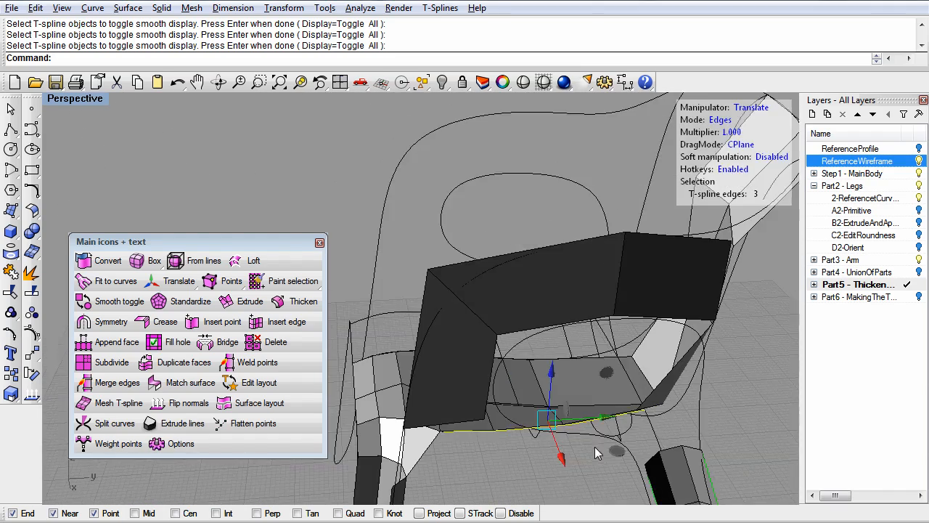
right_click_drag(554, 395, 597, 429)
left_click(590, 450)
mouse_move(503, 445)
right_mouse_down()
mouse_move(624, 434)
mouse_move(607, 497)
right_mouse_up()
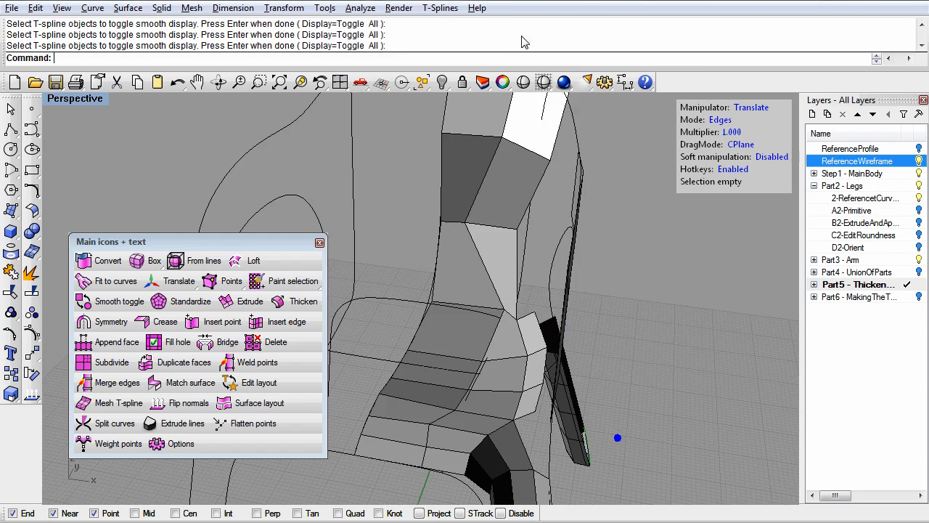
Examine the extended seat side in a shaded view without wires and from the front and back
right_click(531, 37)
left_click(574, 112)
right_click(667, 250)
right_click_drag(657, 256, 690, 363)
right_click_drag(624, 353, 444, 341)
right_click_drag(476, 233, 480, 241)
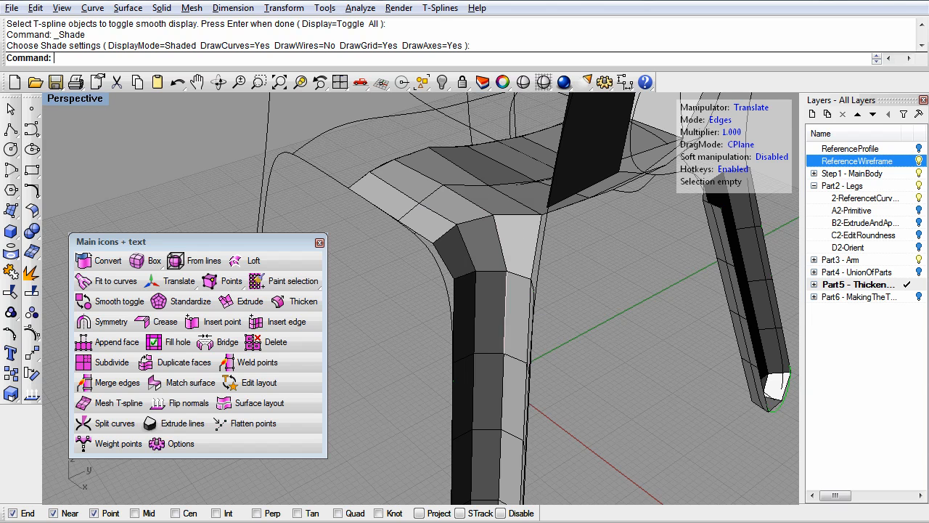
right_click_drag(679, 315, 567, 310)
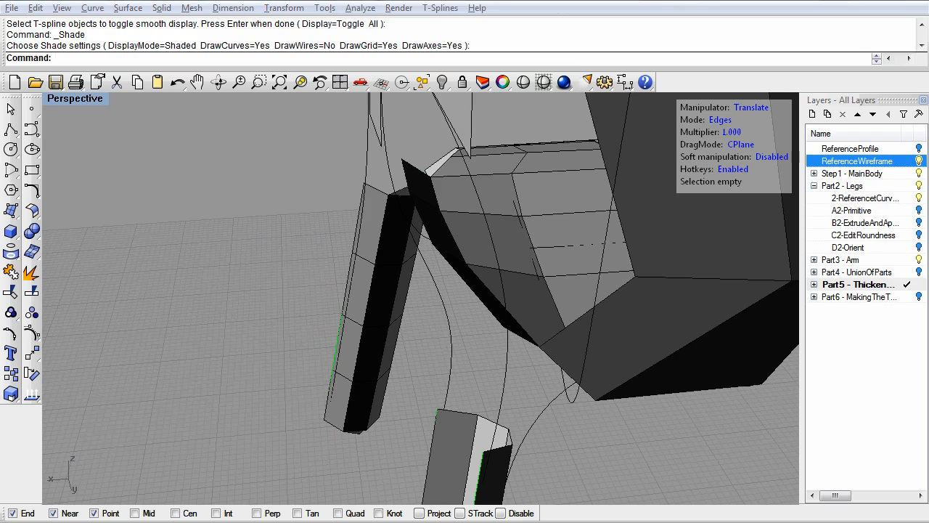
Extrude the rearmost outer edge of the extended seat side outward above the rear leg
right_click_drag(614, 445, 576, 417)
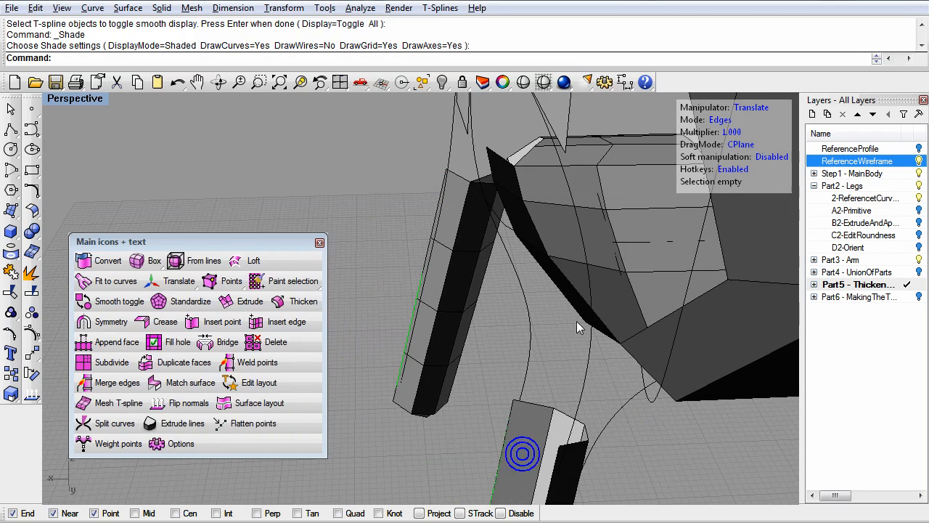
left_click(575, 308)
right_click_drag(574, 363, 493, 343)
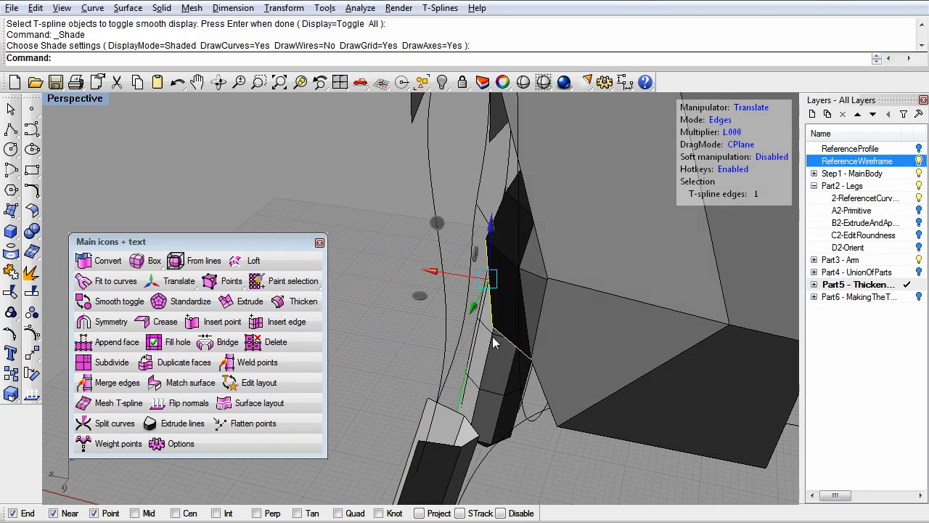
right_click_drag(440, 270, 426, 254)
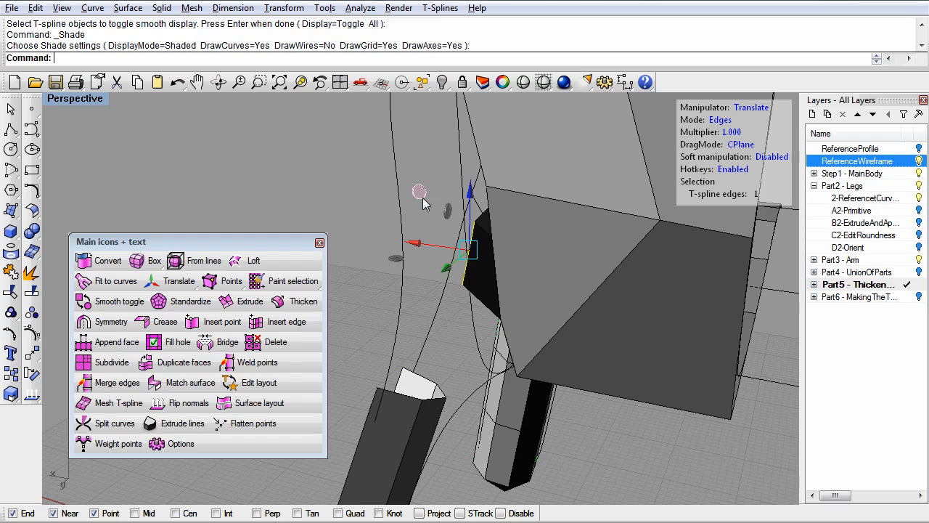
left_click_drag(421, 194, 396, 166)
left_click(418, 308)
right_click_drag(418, 308, 531, 329)
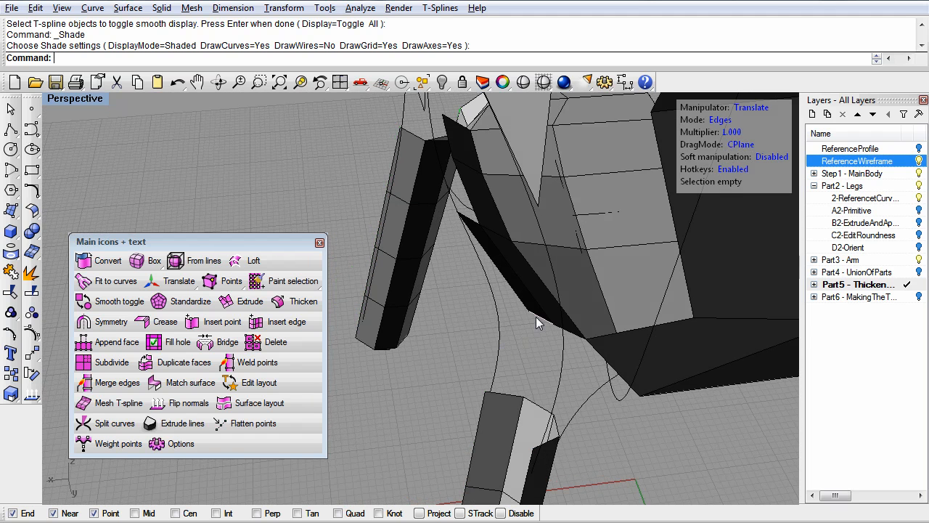
Bridge the two rear edges of the extended seat side to the two facing top edges of the rear leg with one segment
left_click(537, 323)
left_click(571, 331, "shift")
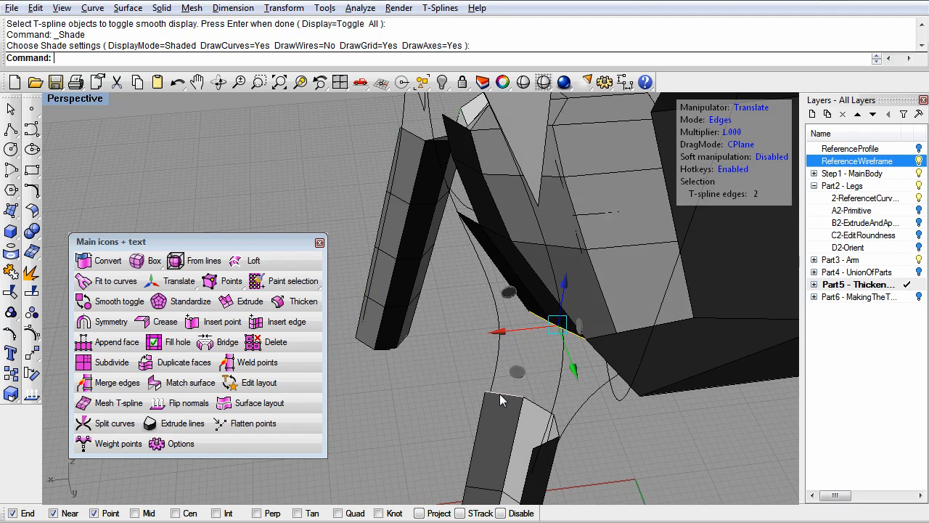
left_click(500, 393, "shift")
left_click(537, 403, "shift")
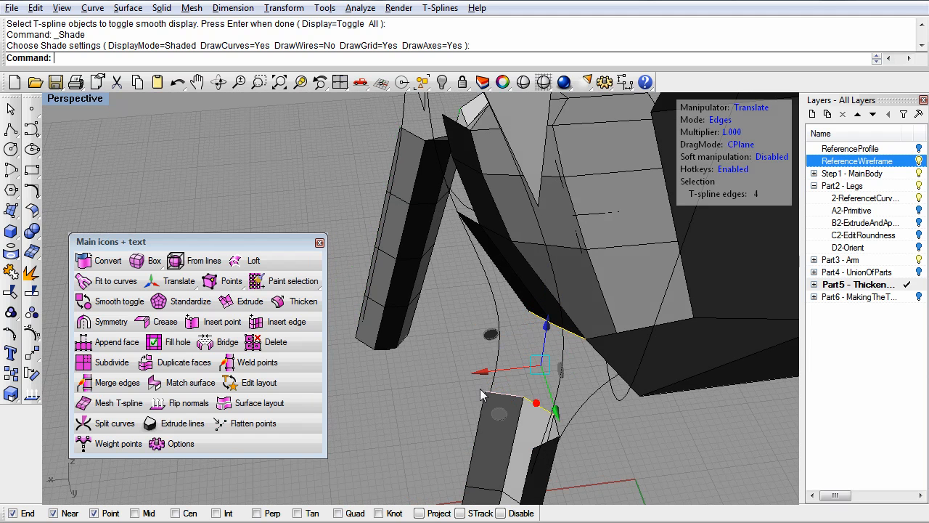
left_click(219, 342)
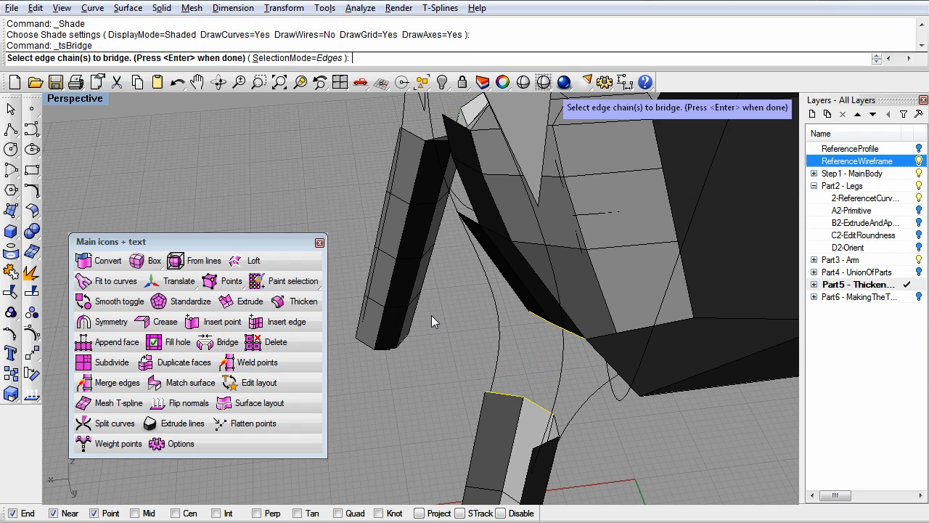
key("Return")
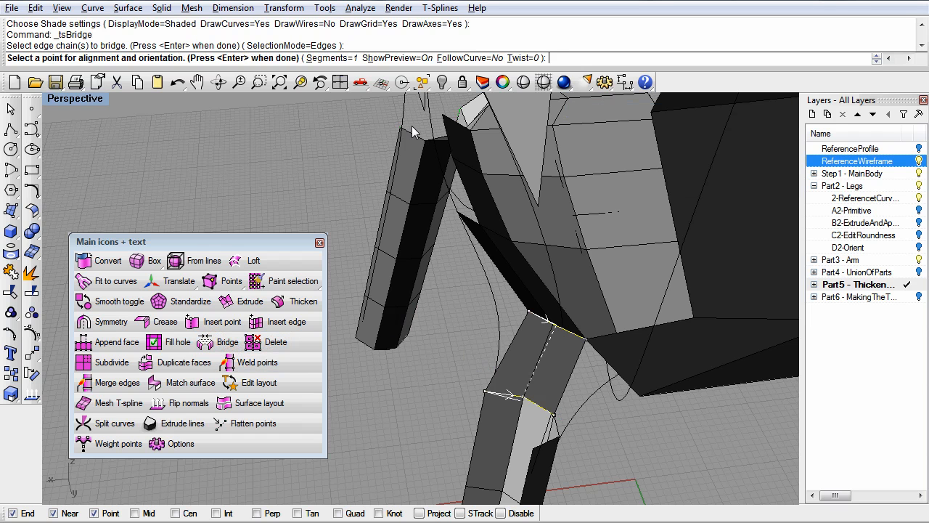
right_click(457, 372)
Hide the ReferenceWireframe layer and inspect the bridged rear leg joint from above and behind
right_click_drag(457, 372, 437, 347)
scroll(463, 349, "up", 3)
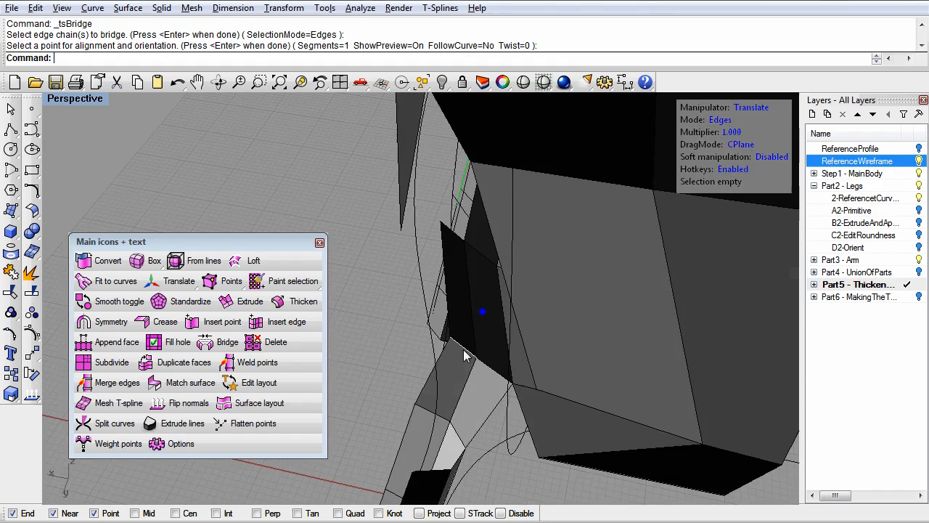
right_click_drag(442, 427, 539, 385)
mouse_move(581, 348)
right_mouse_down()
mouse_move(568, 383)
mouse_move(582, 307)
mouse_move(563, 364)
mouse_move(508, 296)
mouse_move(522, 255)
mouse_move(541, 293)
mouse_move(532, 317)
right_mouse_up()
right_click_drag(468, 383, 631, 323)
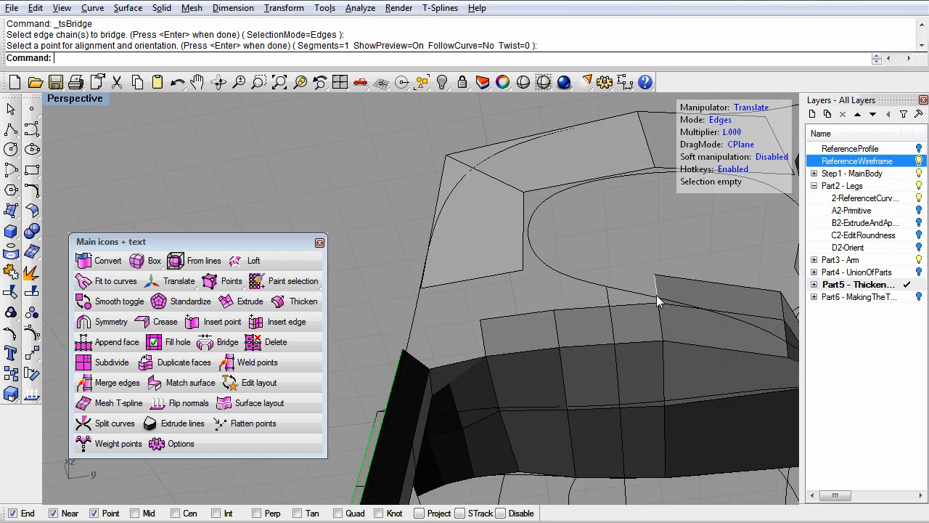
right_click_drag(565, 273, 761, 299)
left_click(919, 161)
right_click_drag(579, 391, 591, 492)
right_click_drag(671, 436, 597, 409)
right_click_drag(608, 378, 537, 283)
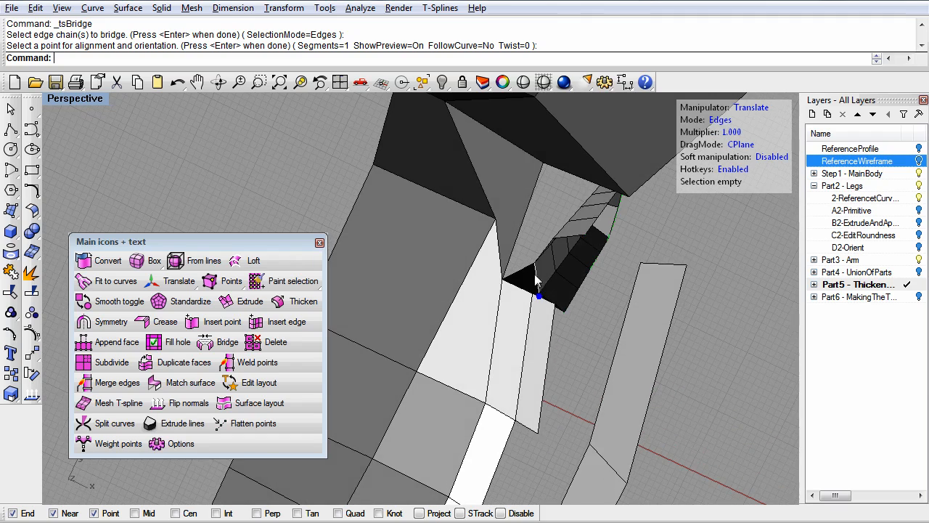
Move the outer vertex where the extended seat side meets the rear leg bridge
left_click(555, 306)
right_click_drag(559, 359, 535, 365)
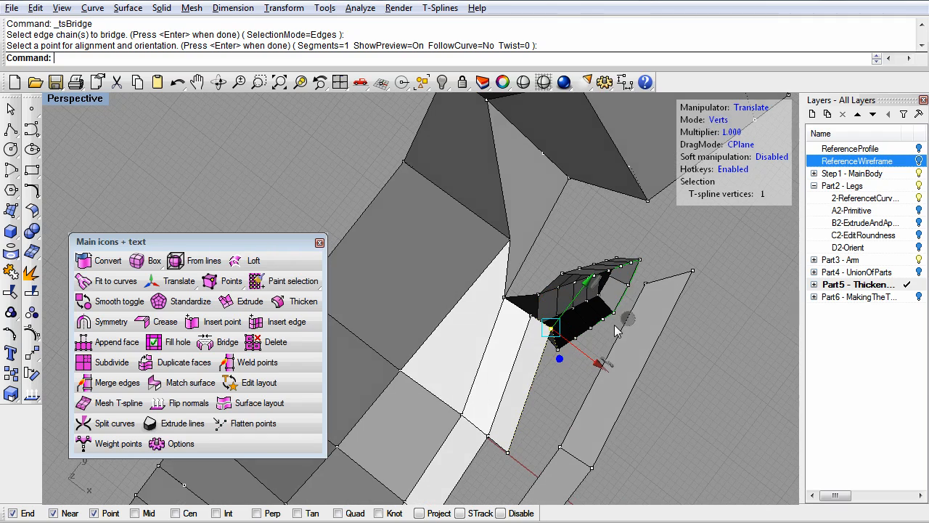
left_click_drag(628, 325, 625, 342)
right_click_drag(597, 361, 369, 295)
Adjust the neighbouring vertex at the top of the rear leg bridge to refine the joint, then clear the selection
left_click(446, 383)
left_click(489, 444)
left_click(431, 374)
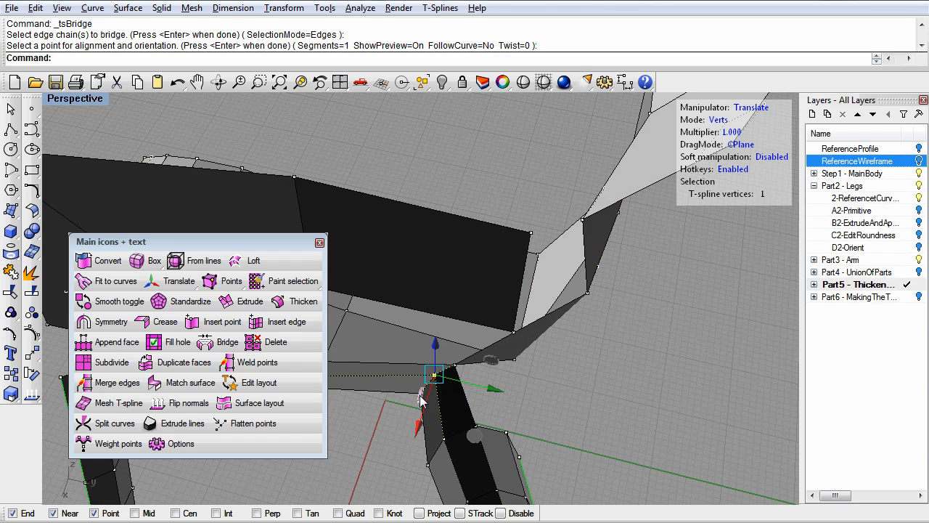
right_click_drag(445, 411, 482, 383)
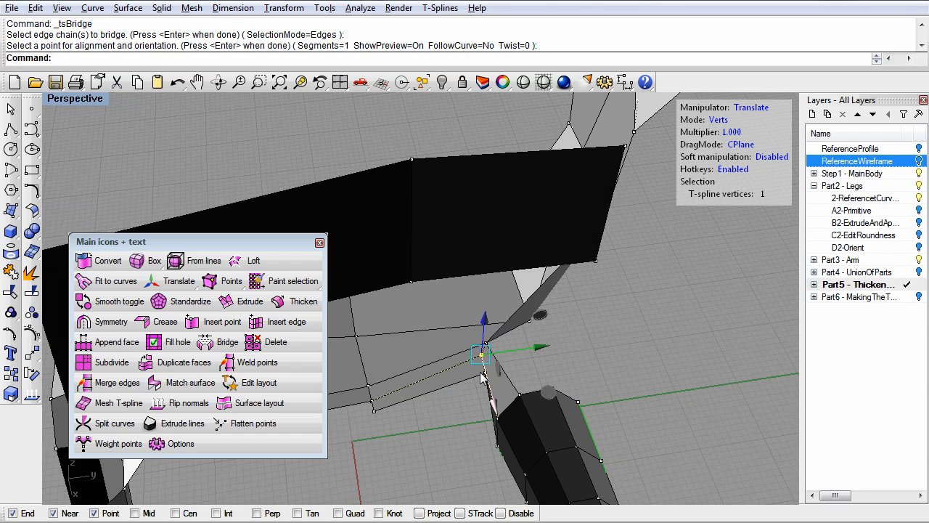
scroll(481, 374, "up", 5)
left_click(490, 368)
right_click_drag(510, 378, 438, 371)
left_click_drag(435, 366, 482, 349)
left_click(579, 349)
Unweld the short diagonal edge between the backrest and the seat beside the rear leg joint
right_click_drag(551, 397, 505, 387)
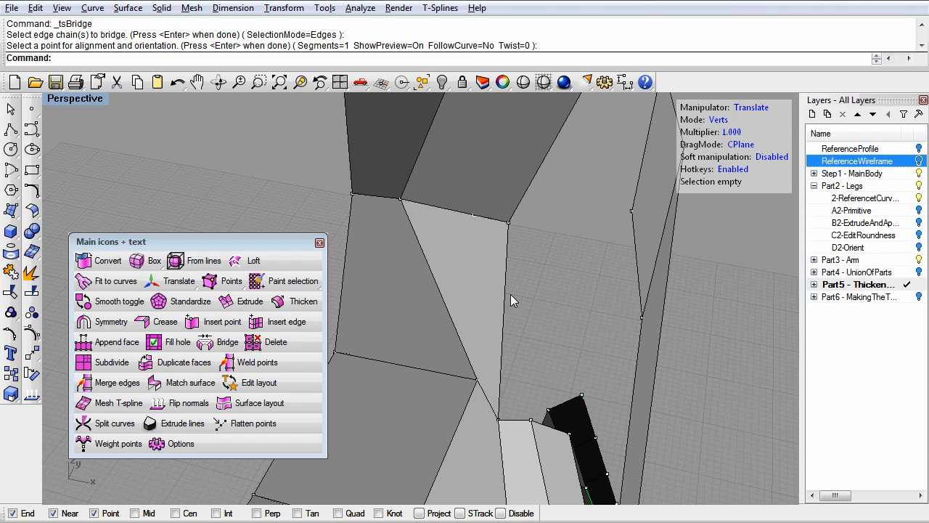
right_click_drag(474, 409, 498, 395)
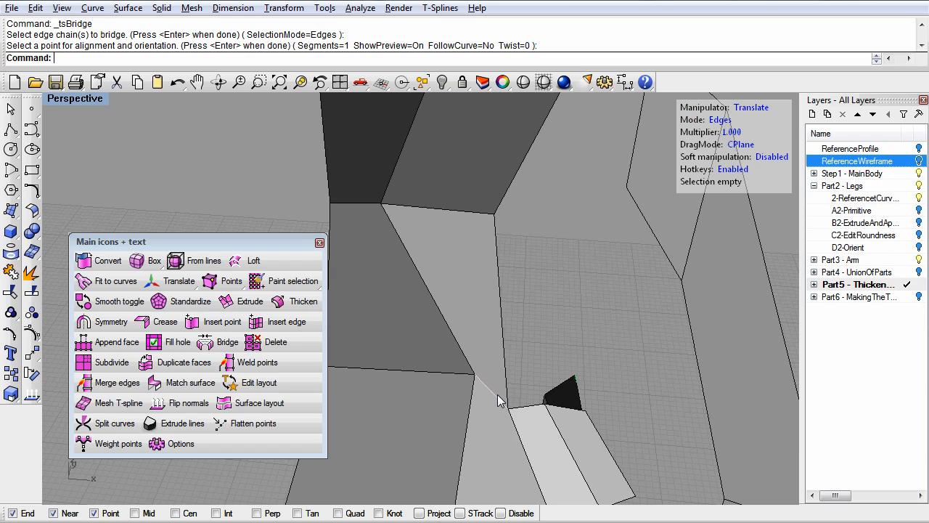
left_click(497, 394)
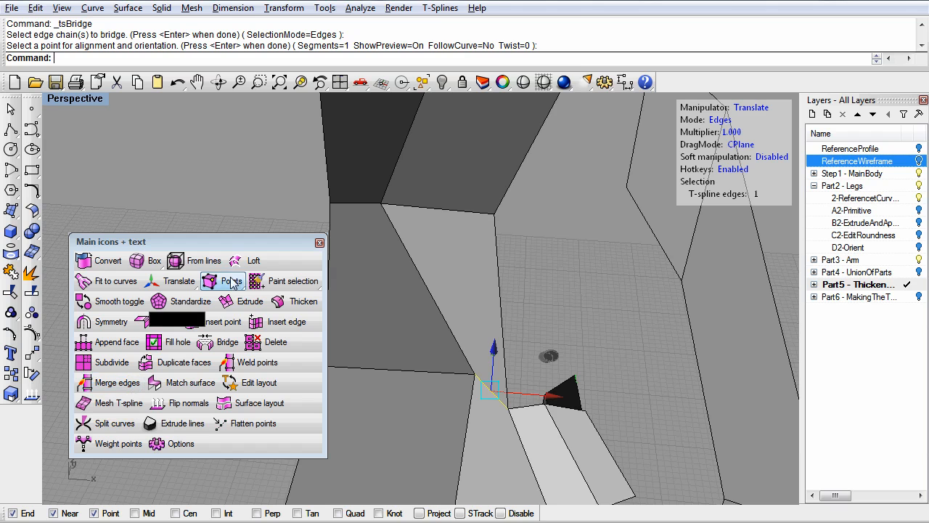
left_click(438, 8)
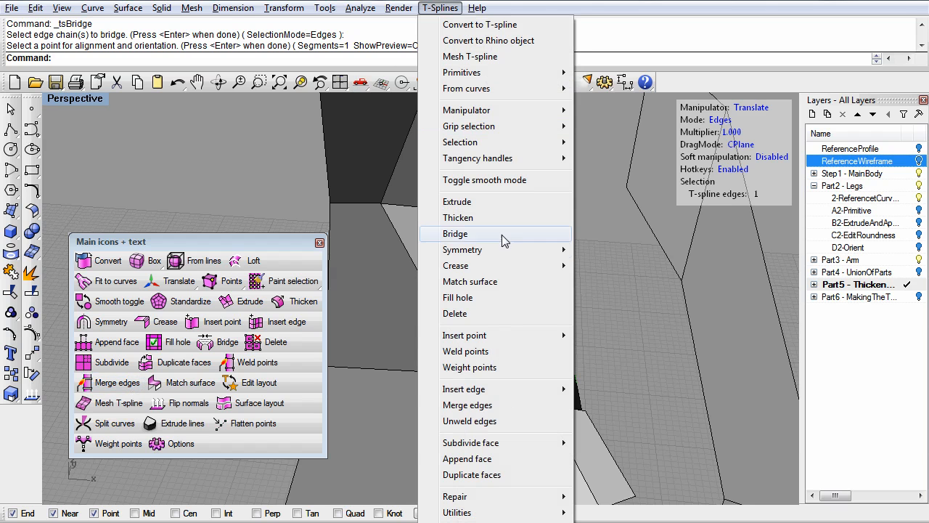
left_click(508, 423)
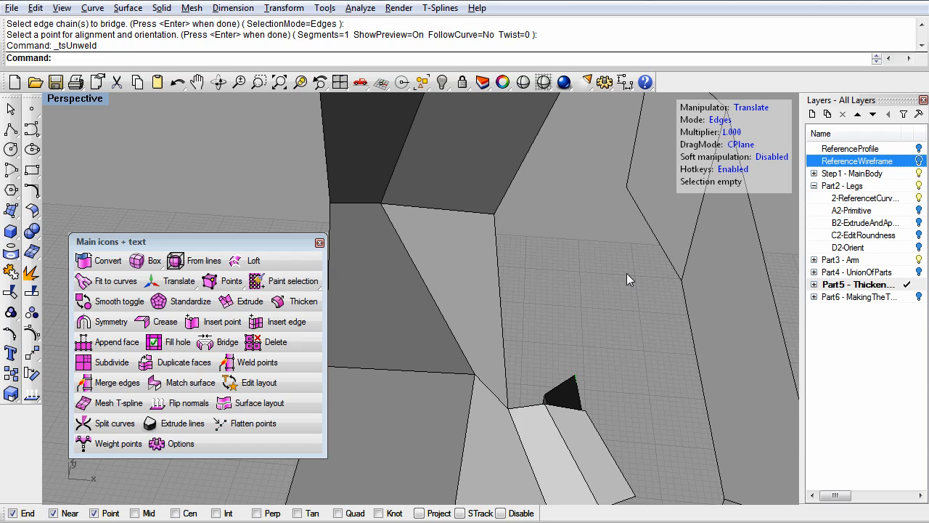
Try pulling the unwelded backrest corner vertex and the rear leg's top vertex apart at the joint
left_click(709, 123)
left_click(709, 122)
left_click(508, 408)
mouse_move(508, 410)
right_mouse_down()
mouse_move(540, 444)
mouse_move(508, 421)
right_mouse_up()
mouse_move(530, 448)
left_mouse_down()
mouse_move(557, 439)
mouse_move(524, 449)
left_mouse_up()
scroll(468, 459, "up", 2)
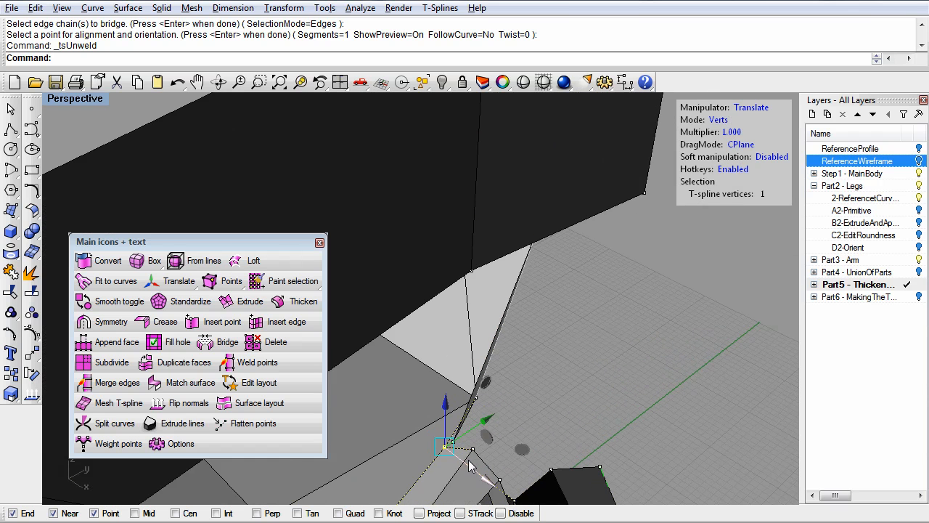
left_click(466, 449)
left_click(455, 442)
left_click_drag(528, 445, 585, 428)
right_click_drag(521, 467, 576, 470)
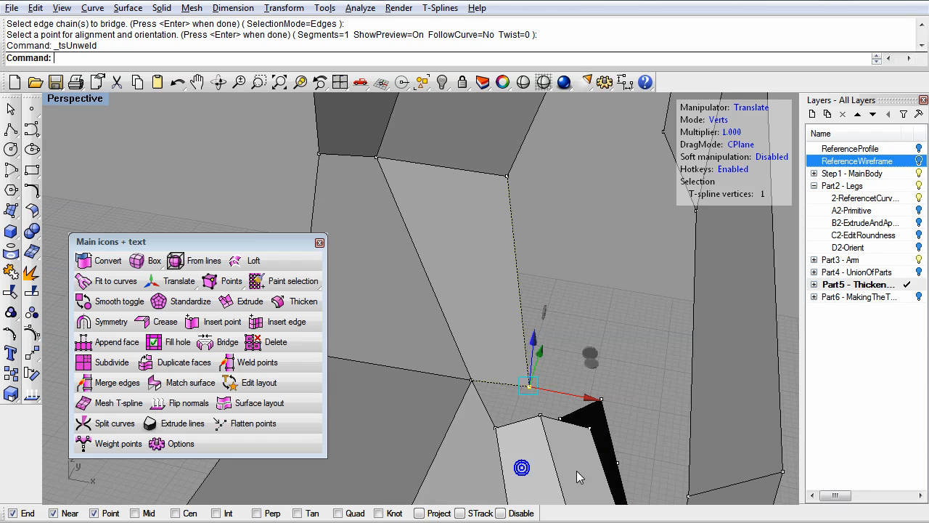
left_click(497, 430)
right_click_drag(564, 388, 555, 396)
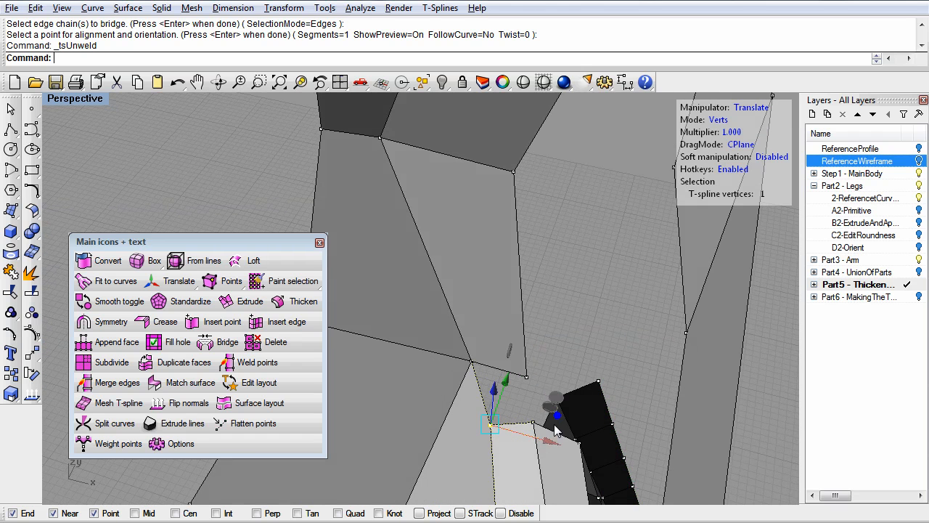
left_click_drag(556, 403, 560, 384)
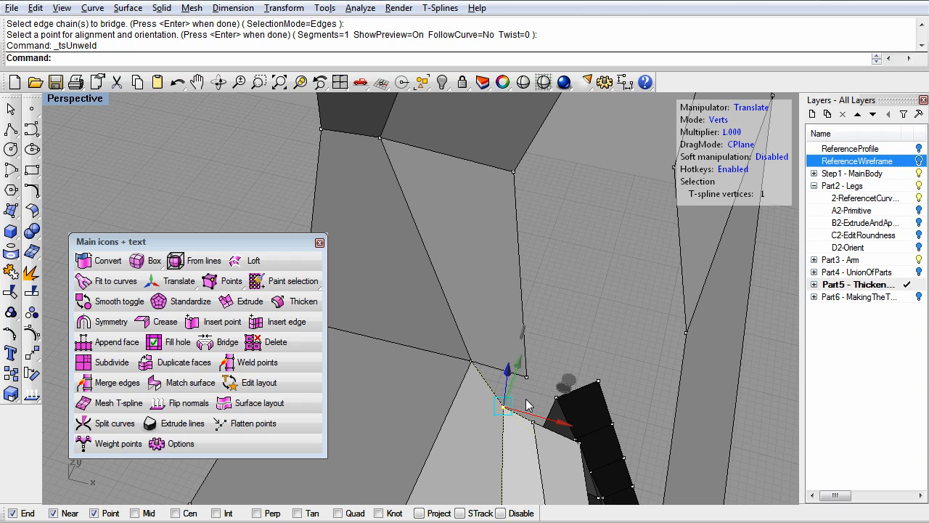
Undo the vertex moves and the unweld, and test-move the joined corner vertex before reverting it
key("ctrl+z")
key("ctrl+z")
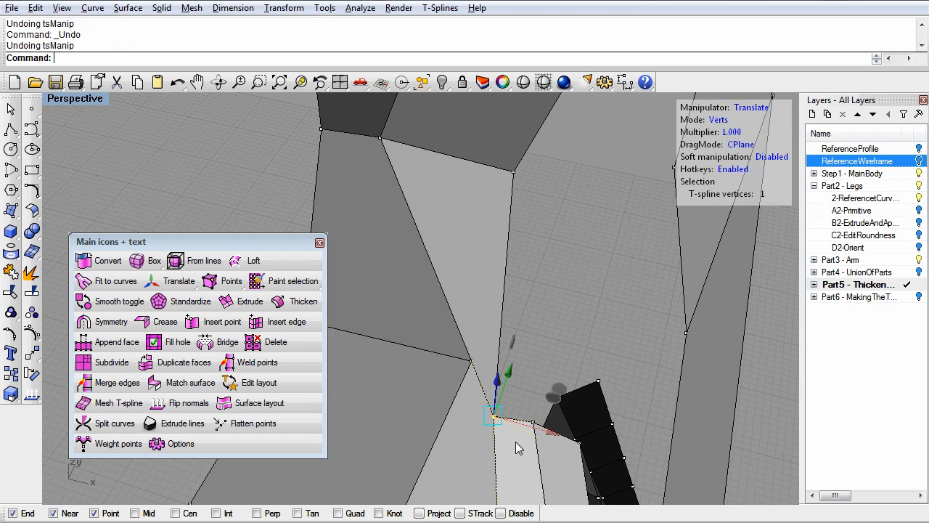
key("ctrl+z")
left_click(506, 390)
left_click_drag(481, 370, 516, 398)
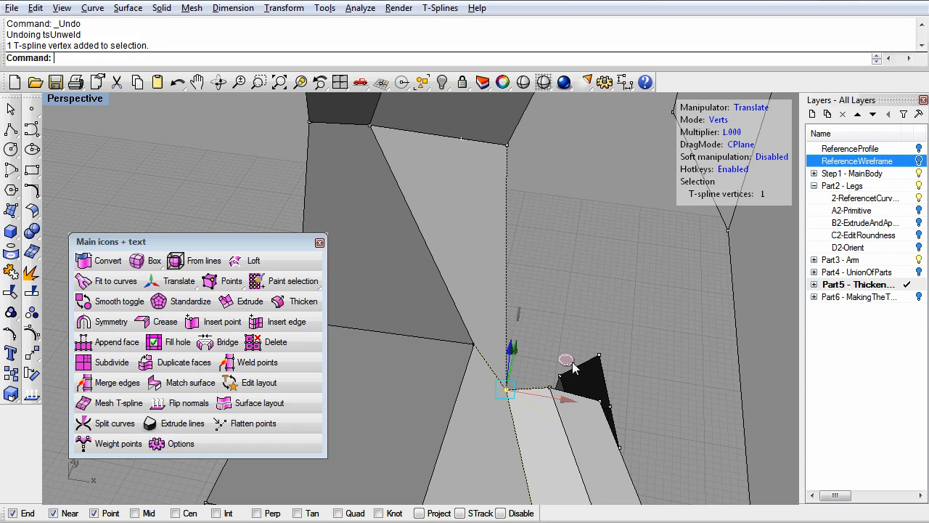
mouse_move(567, 361)
left_mouse_down()
mouse_move(559, 356)
mouse_move(573, 378)
mouse_move(566, 373)
left_mouse_up()
key("ctrl+z")
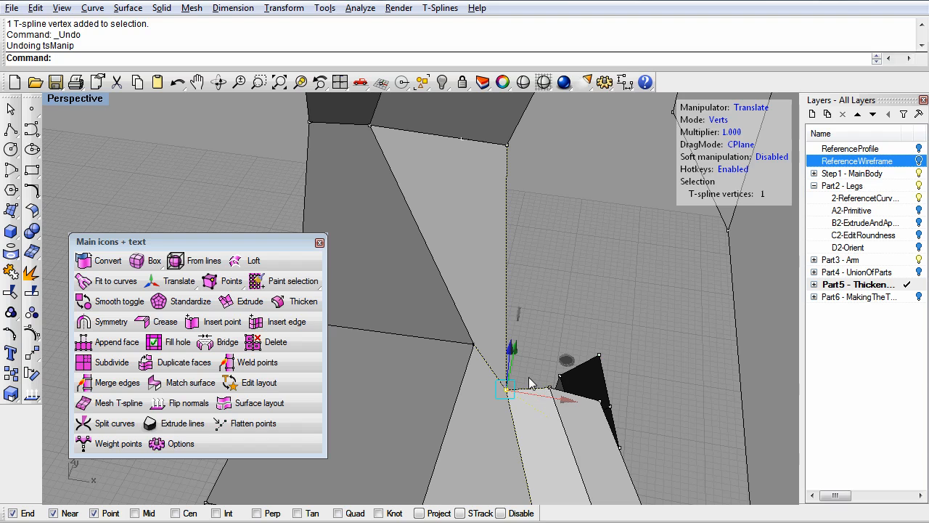
Unweld the short diagonal edge between the backrest side and the top of the rear leg again
left_click(529, 377)
left_click(726, 121)
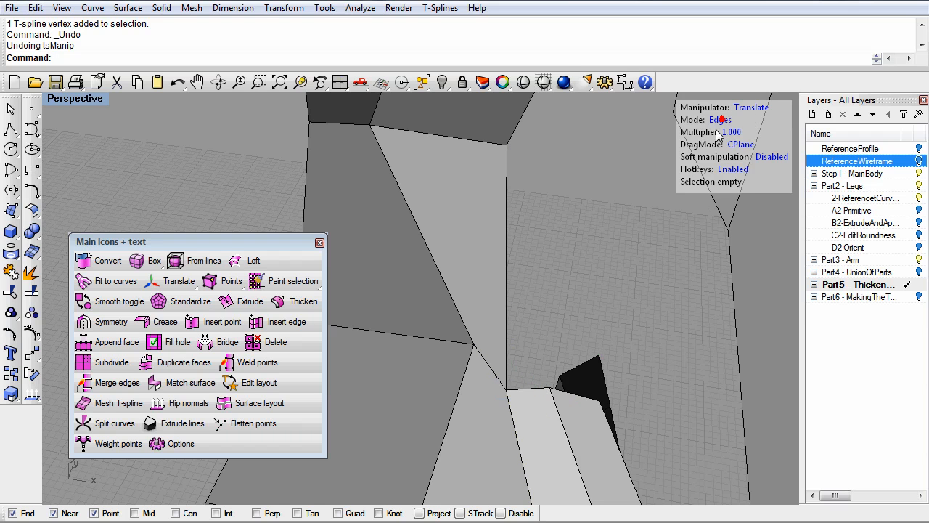
left_click(490, 373)
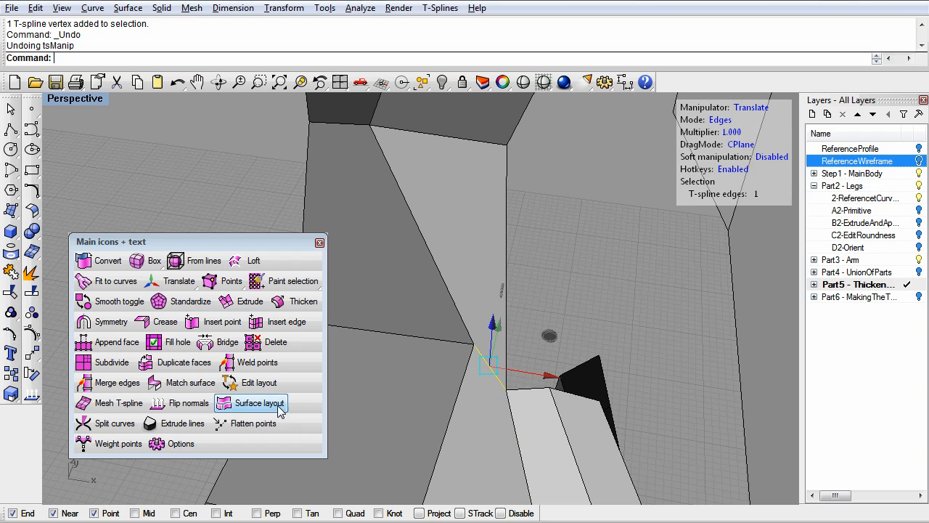
right_click(112, 387)
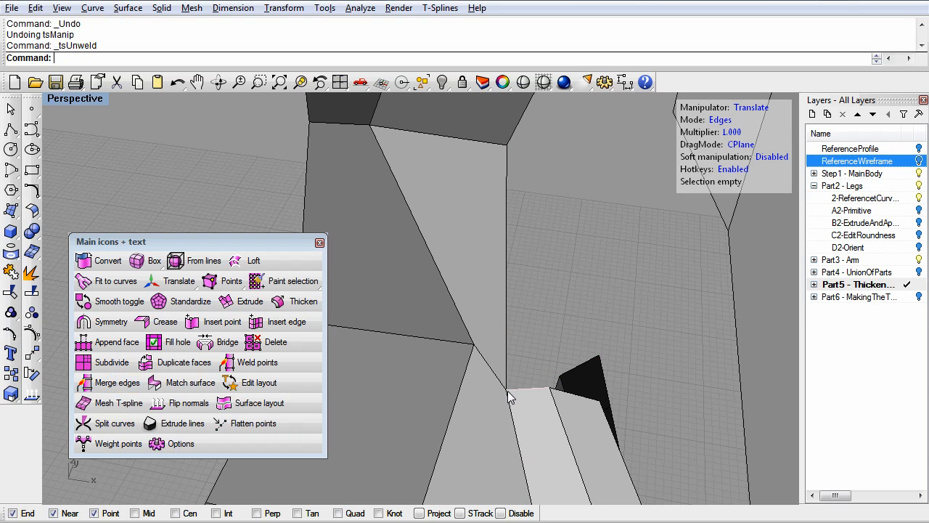
Move the leg-side and backrest-side vertices of the unwelded corner apart
left_click(721, 120)
left_click_drag(521, 394, 521, 396)
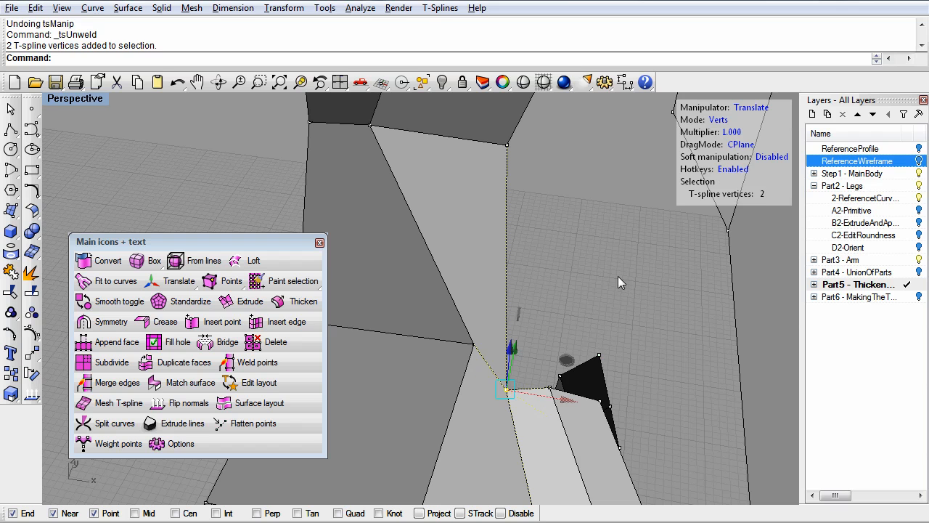
left_click(524, 372)
left_click(507, 390)
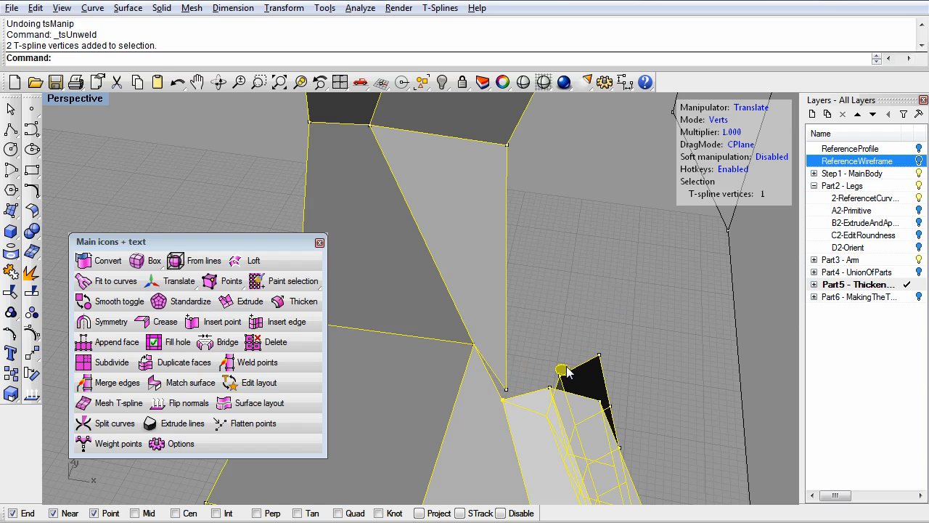
left_click(526, 385)
left_click(506, 389)
left_click_drag(565, 363, 578, 328)
right_click_drag(530, 386, 473, 397)
Refine the positions of the leg's top vertex and the backrest's lower corner vertex to widen the gap, then clear the selection
left_click(463, 425)
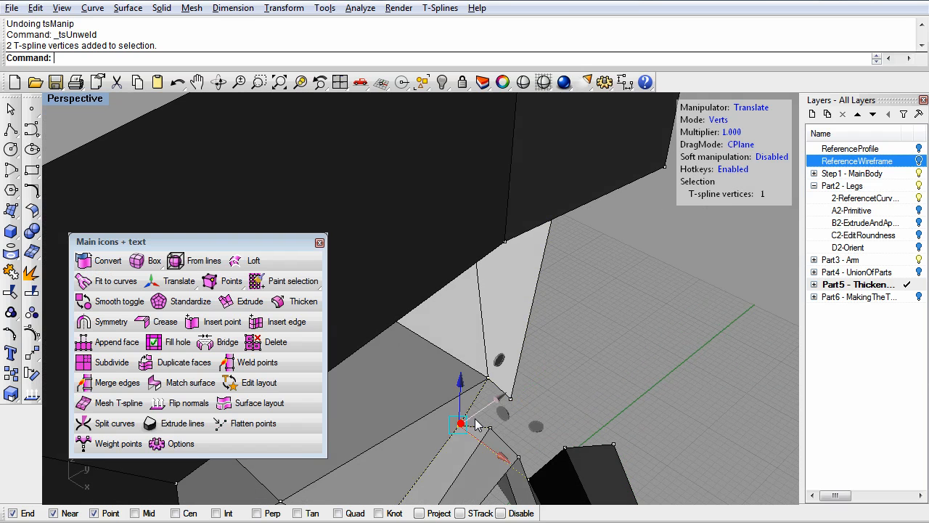
left_click_drag(529, 425, 553, 407)
right_click_drag(553, 406, 496, 409)
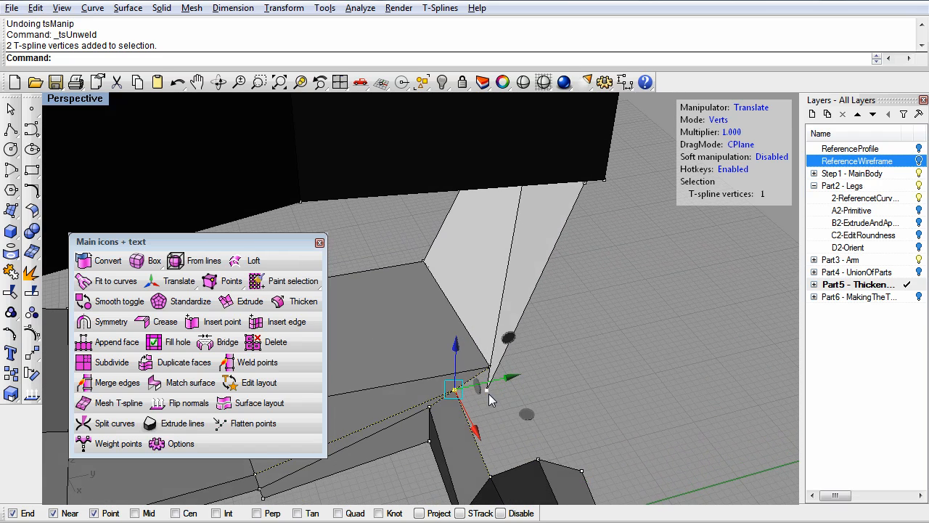
left_click(488, 391)
left_click_drag(560, 411, 612, 403)
right_click_drag(612, 404, 582, 424)
mouse_move(550, 377)
right_mouse_down()
mouse_move(506, 451)
mouse_move(467, 352)
mouse_move(390, 360)
mouse_move(541, 393)
right_mouse_up()
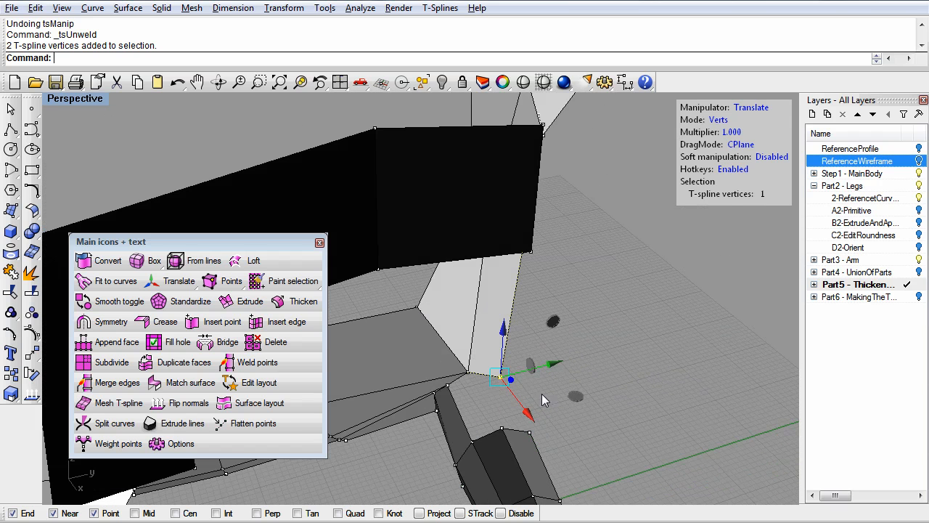
left_click(547, 396)
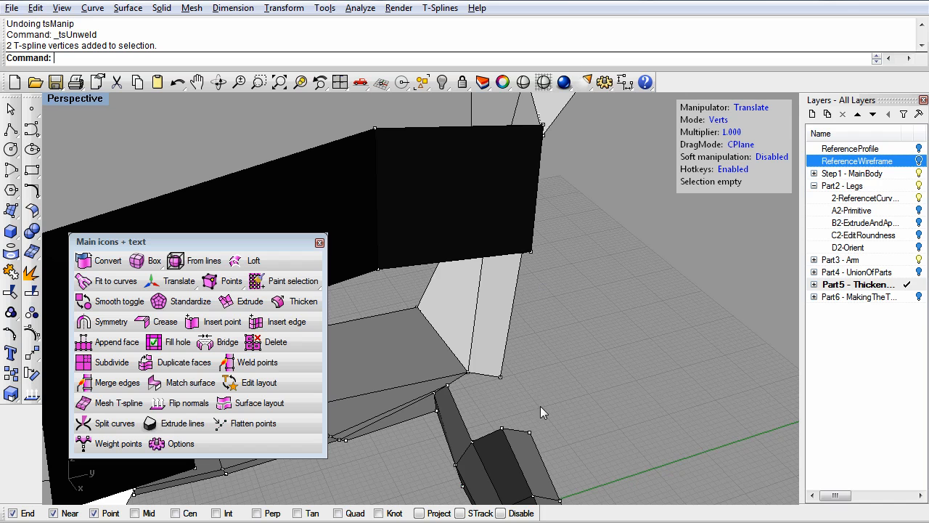
Extrude the outer edge of the backrest side outward into a narrow strip of faces above the rear leg
mouse_move(507, 392)
right_mouse_down()
mouse_move(477, 365)
mouse_move(515, 363)
right_mouse_up()
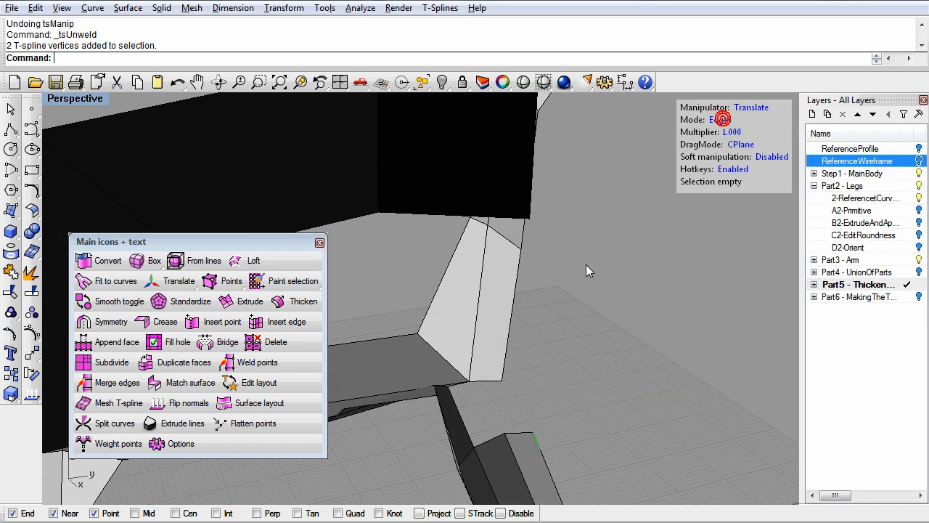
left_click(511, 303)
right_click_drag(539, 326, 537, 378)
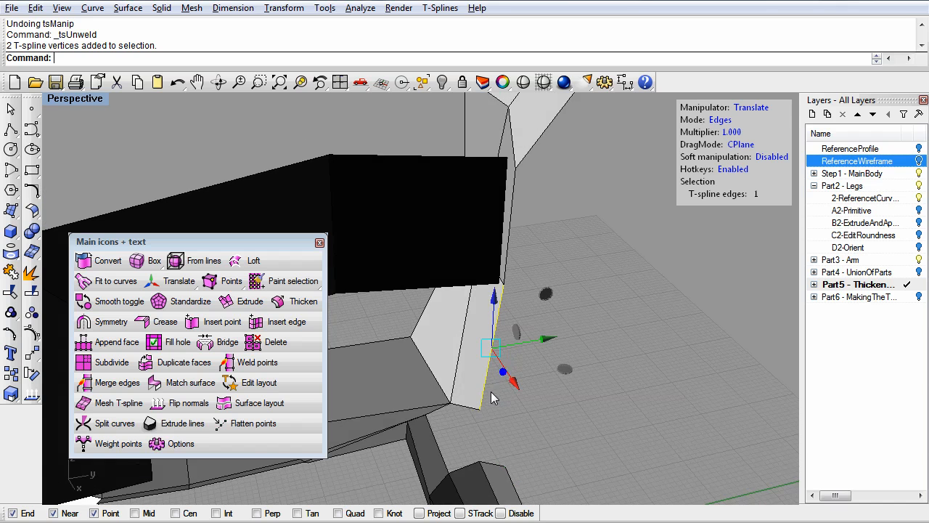
left_click_drag(565, 370, 596, 377)
right_click_drag(525, 431, 513, 386)
left_click(503, 433)
Try bridging the lower edge of the new backrest strip to the outer top edge of the rear leg
right_click_drag(514, 385, 459, 411)
left_click(505, 338)
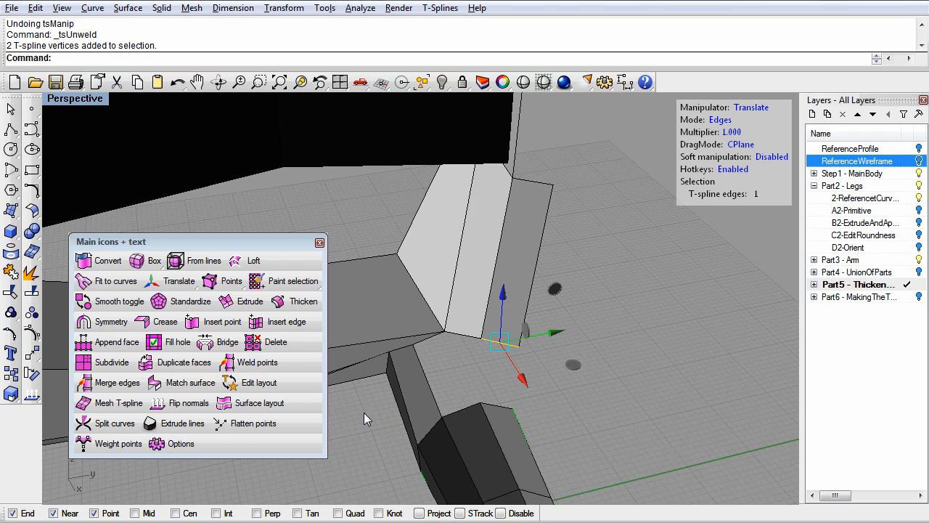
left_click(498, 404, "shift")
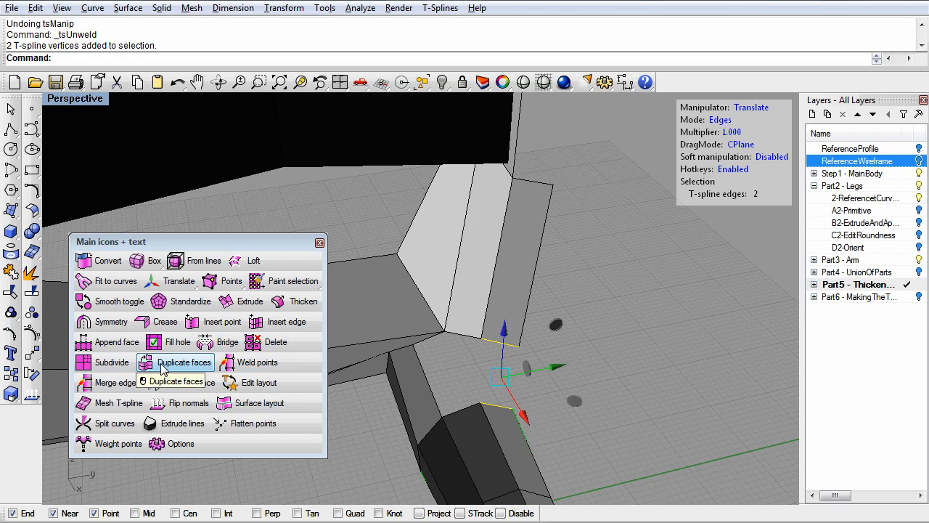
left_click(221, 343)
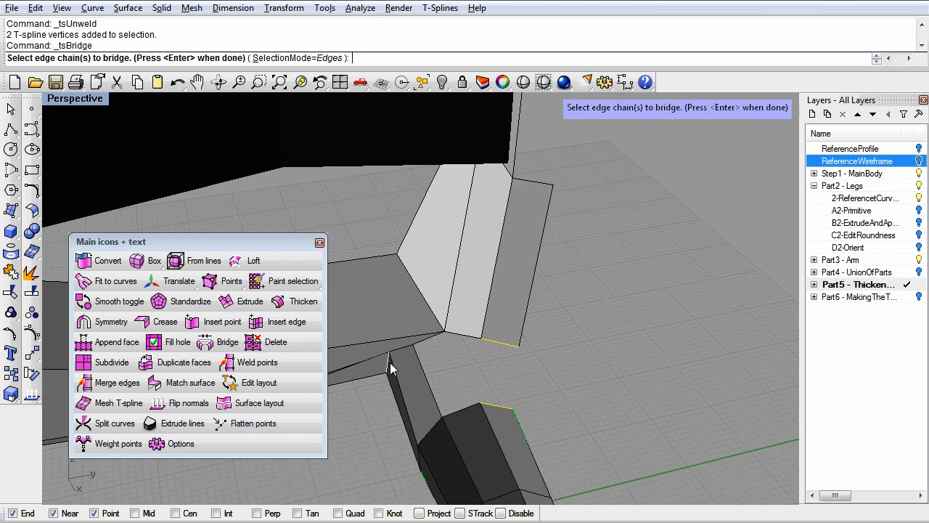
key("Return")
key("Return")
Try filling the five-sided hole between the seat, the rear leg and the bridged strip
right_click_drag(466, 309, 465, 377)
right_click_drag(508, 403, 590, 345)
right_click_drag(535, 398, 579, 343)
mouse_move(544, 373)
right_mouse_down()
mouse_move(537, 367)
mouse_move(482, 416)
right_mouse_up()
left_click(483, 415)
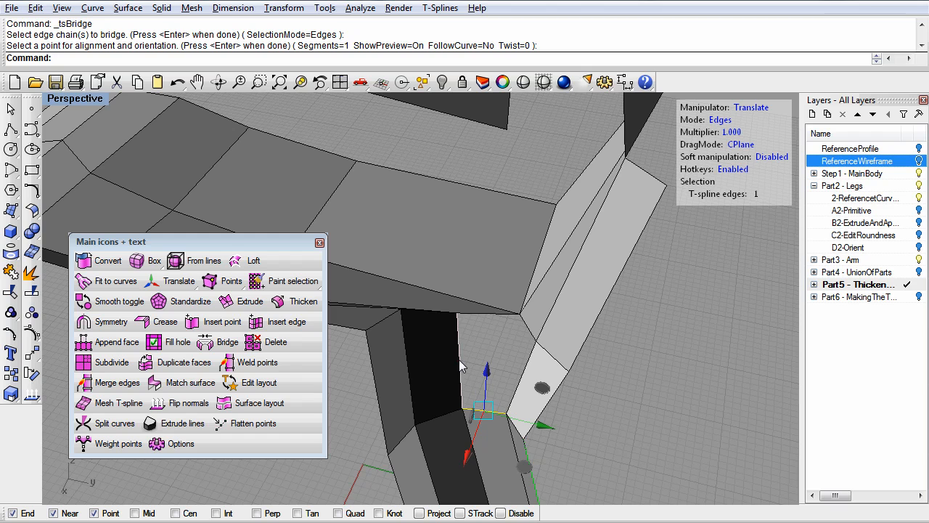
left_click(458, 361, "shift")
left_click(476, 316, "shift")
left_click(529, 332, "shift")
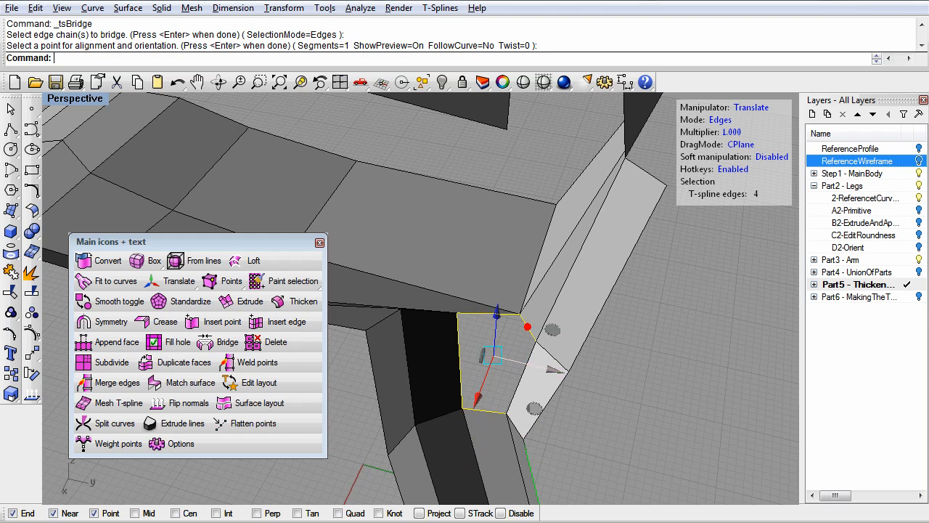
right_click_drag(530, 404, 544, 379)
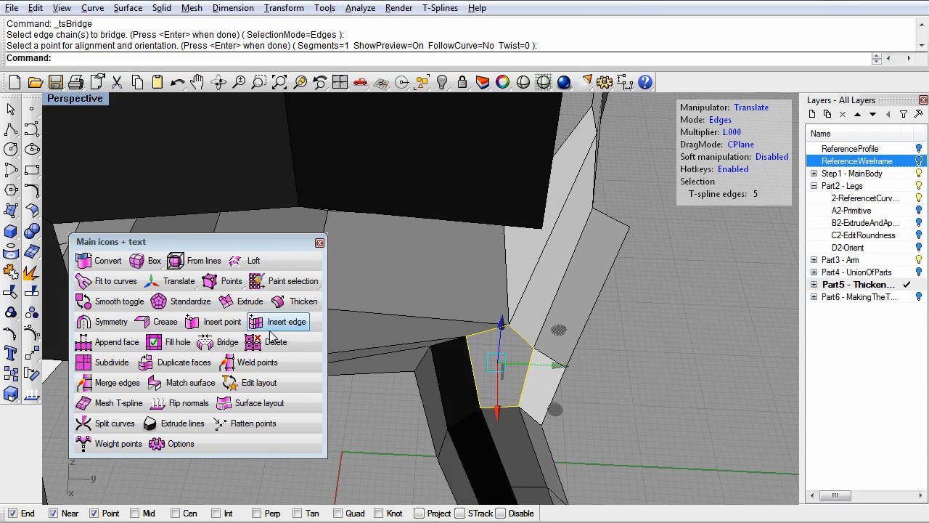
left_click(157, 346)
right_click_drag(457, 414, 509, 371)
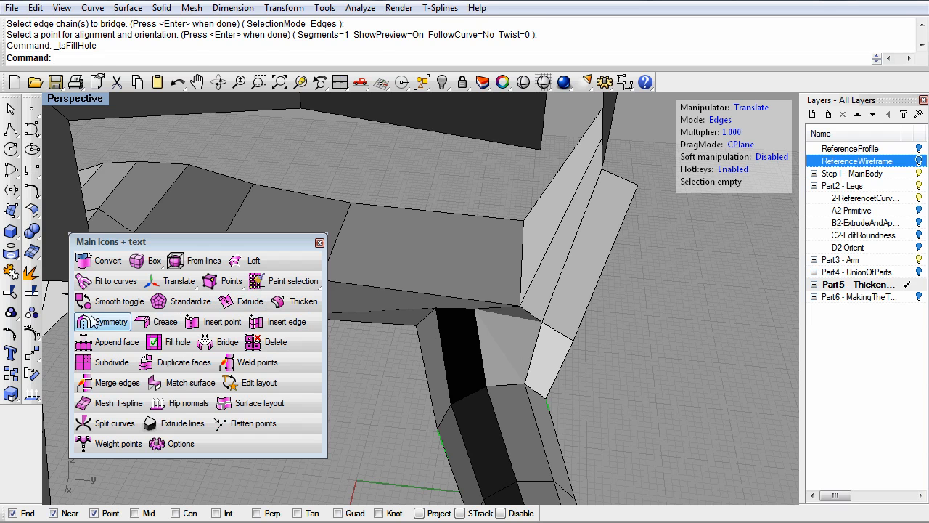
Display the chair body in smooth mode with shading and examine the filled rear leg joint from several angles
left_click(118, 301)
left_click(488, 344)
right_click(489, 346)
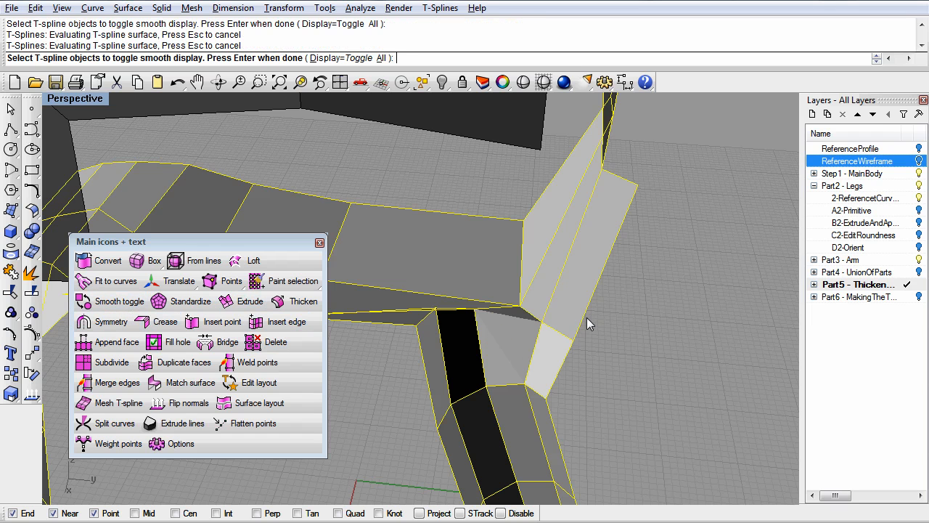
right_click(613, 155)
right_click_drag(588, 257, 590, 302)
left_click(522, 82)
right_click_drag(504, 292, 570, 344)
left_click(569, 344)
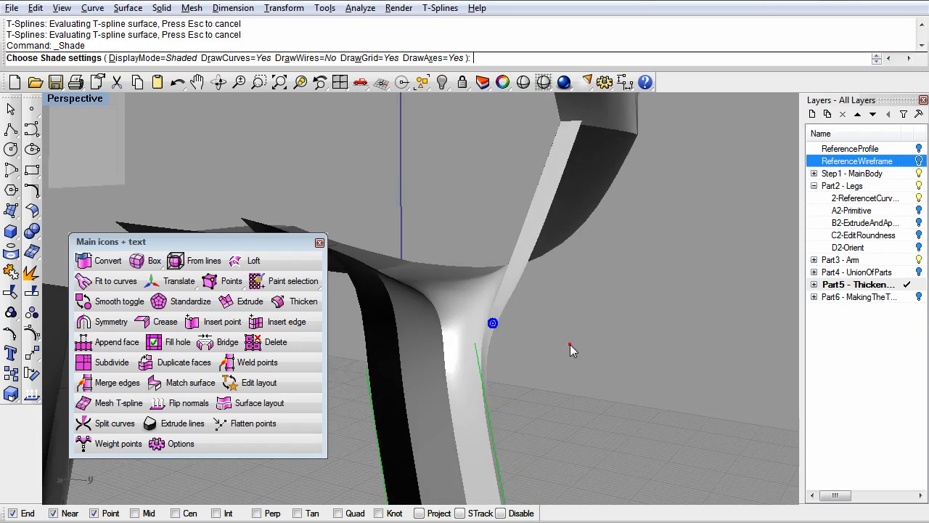
right_click_drag(458, 313, 402, 139)
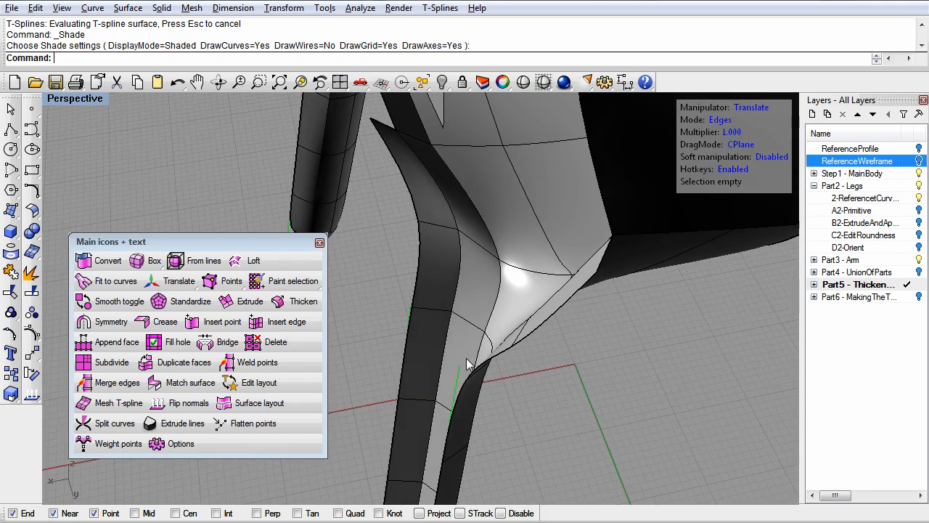
right_click_drag(466, 358, 637, 319)
right_click_drag(569, 324, 601, 367)
Undo the smooth display, the hole fill and the bridge at the rear leg joint
key("ctrl+z")
key("ctrl+z")
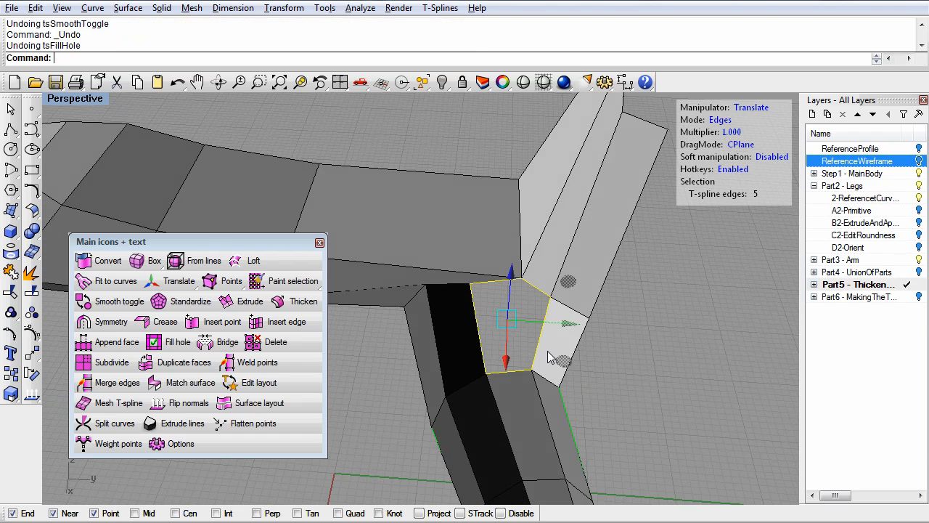
right_click_drag(503, 326, 492, 313)
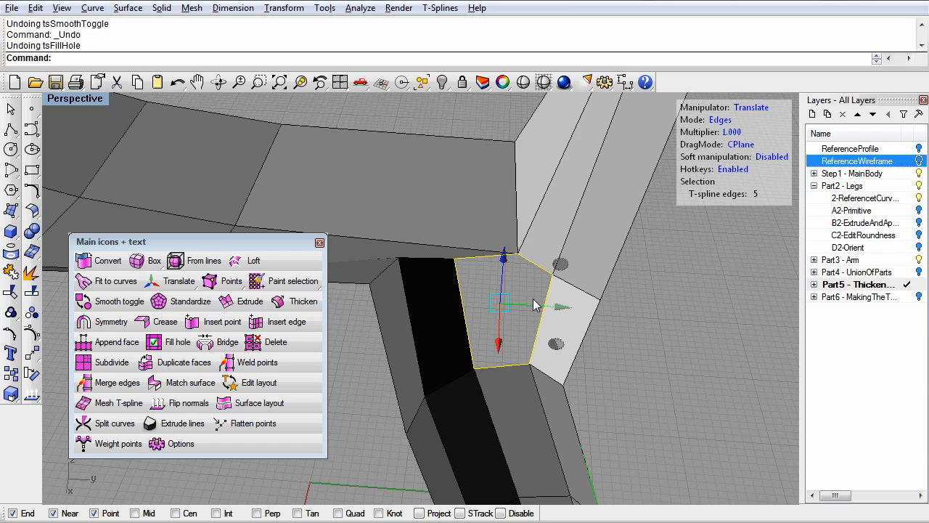
key("ctrl+z")
right_click_drag(615, 409, 563, 368)
left_click(574, 419)
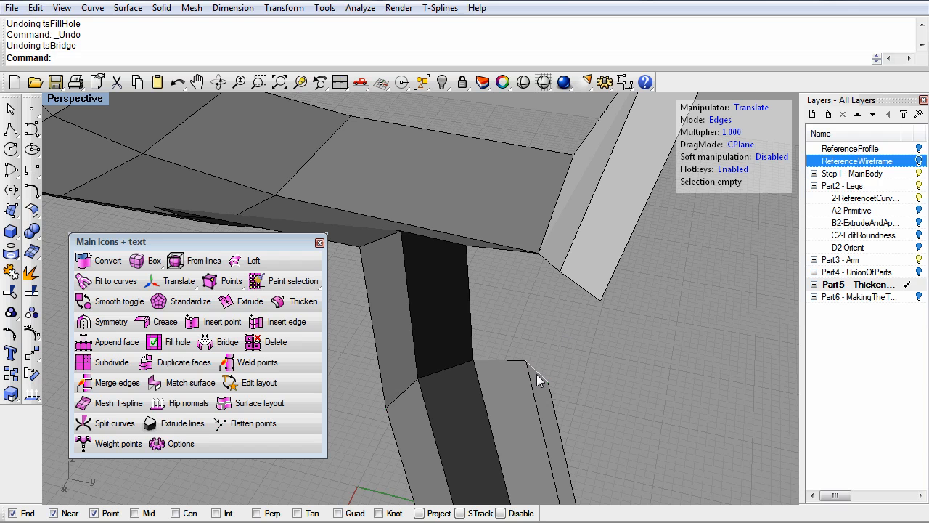
Retry the bridge between the rear leg's outer top edge and the backrest strip's lower edge, then undo it
left_click(536, 372)
left_click(585, 290, "shift")
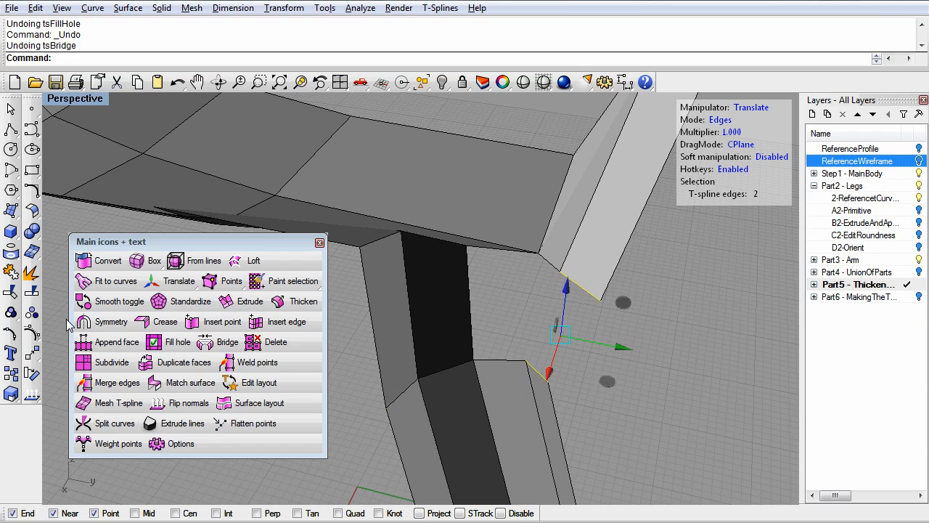
left_click(222, 341)
key("Return")
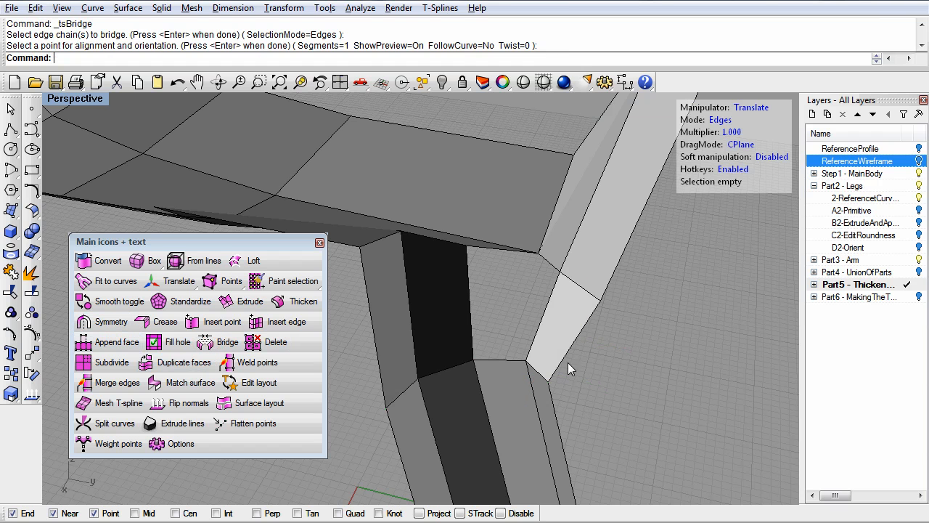
right_click_drag(545, 352, 589, 300)
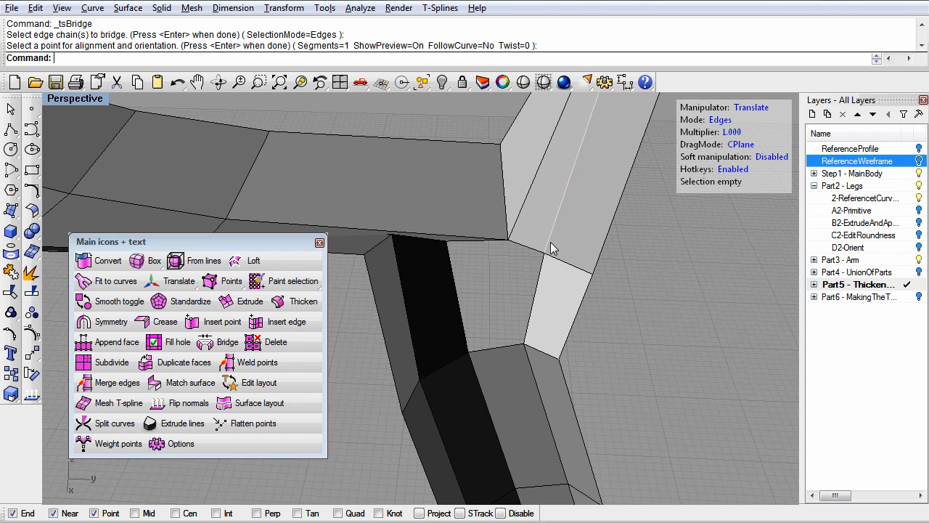
key("ctrl+z")
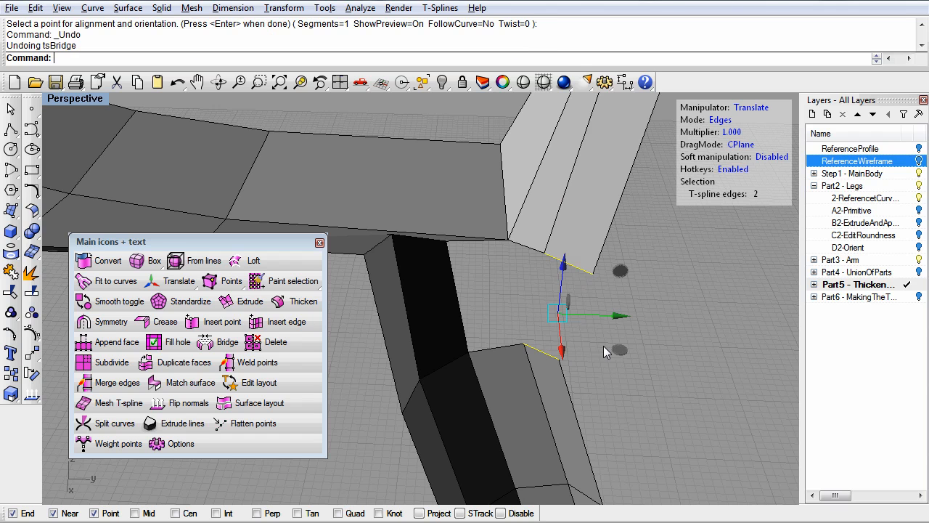
Weld the backrest strip's two free lower points to the matching outer top points of the rear leg
left_click(540, 279)
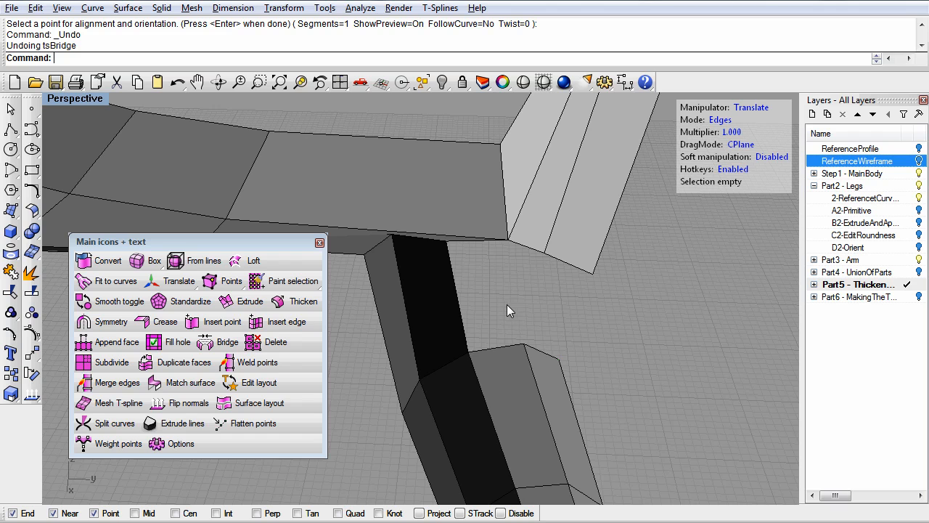
left_click(246, 363)
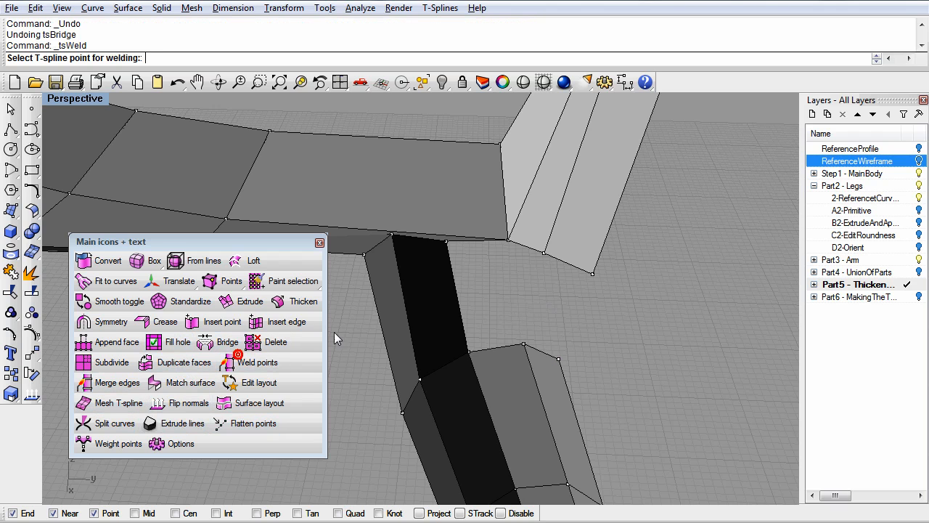
left_click(544, 252)
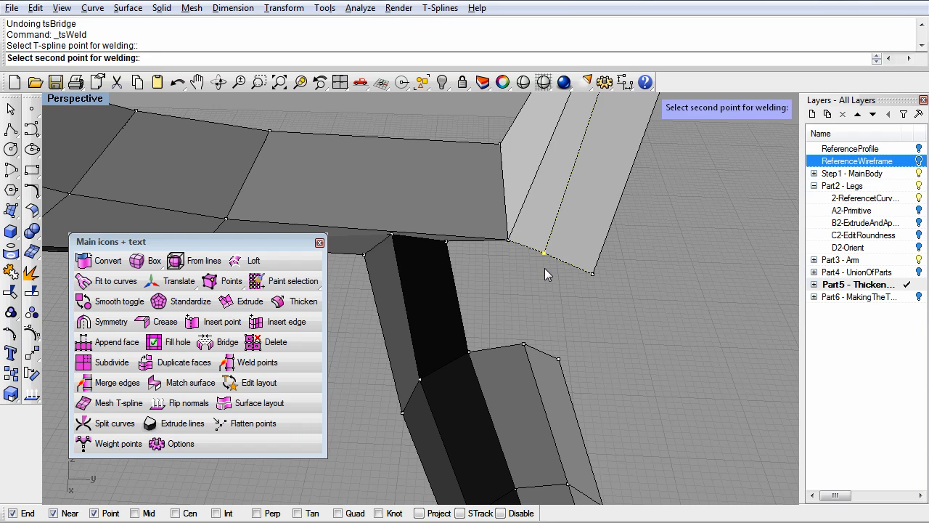
left_click(516, 346)
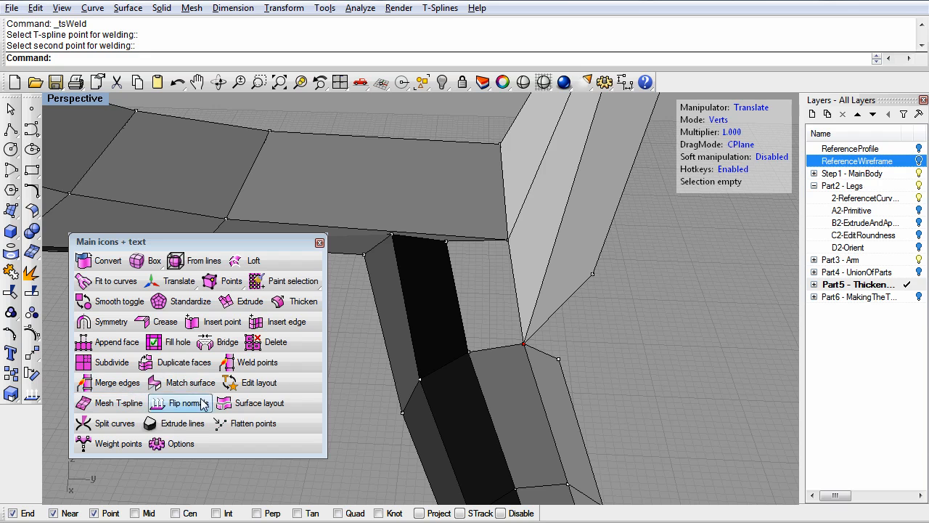
left_click(261, 365)
left_click(589, 275)
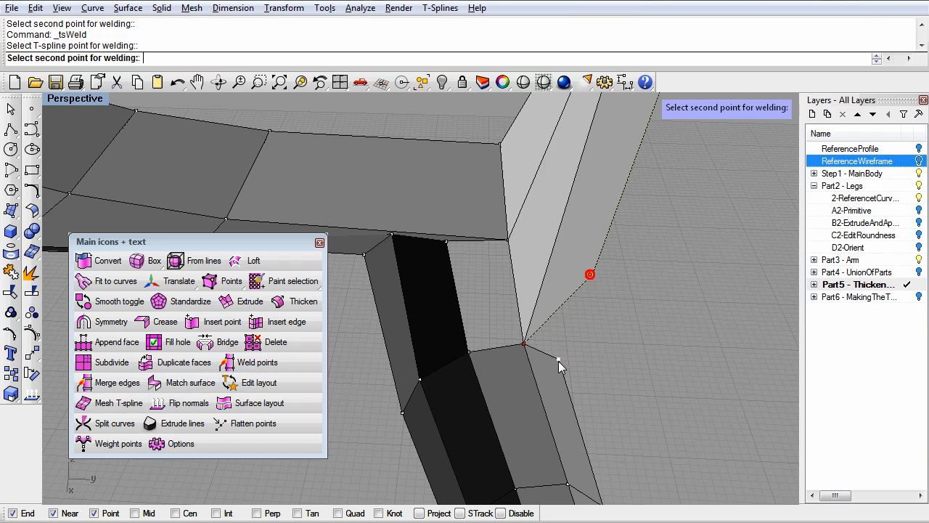
left_click(558, 360)
right_click_drag(619, 387, 588, 385)
mouse_move(517, 393)
right_mouse_down()
mouse_move(511, 357)
mouse_move(573, 333)
right_mouse_up()
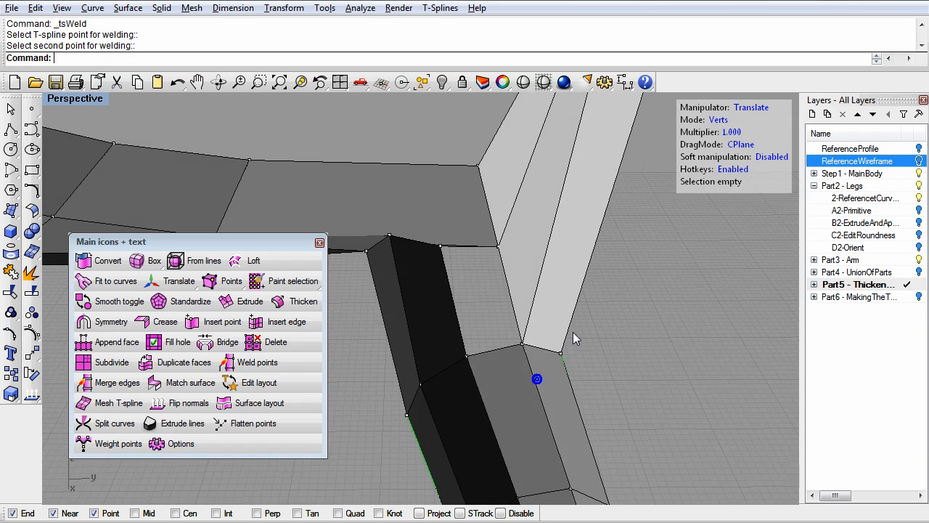
Fill the hole between the seat corner, the rear leg's top edges and the welded backrest strip
right_click_drag(528, 375, 467, 396)
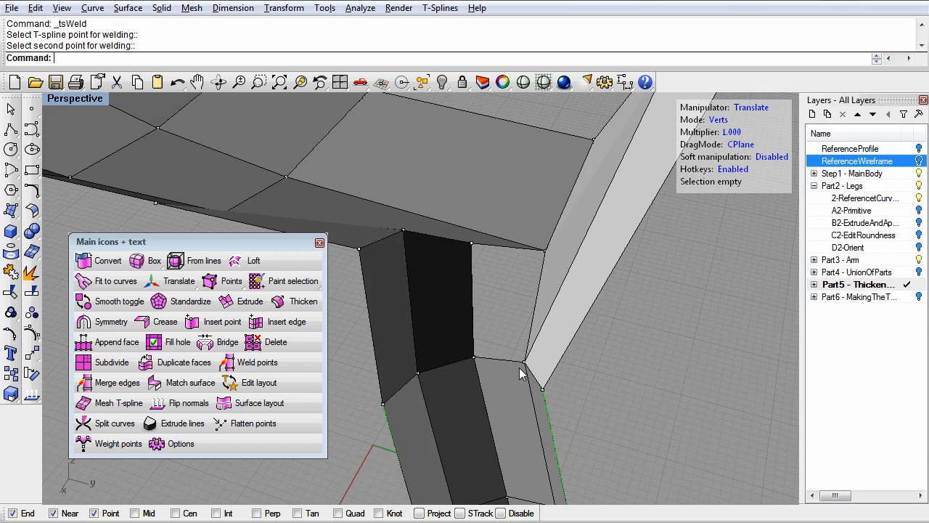
right_click_drag(512, 318, 485, 337)
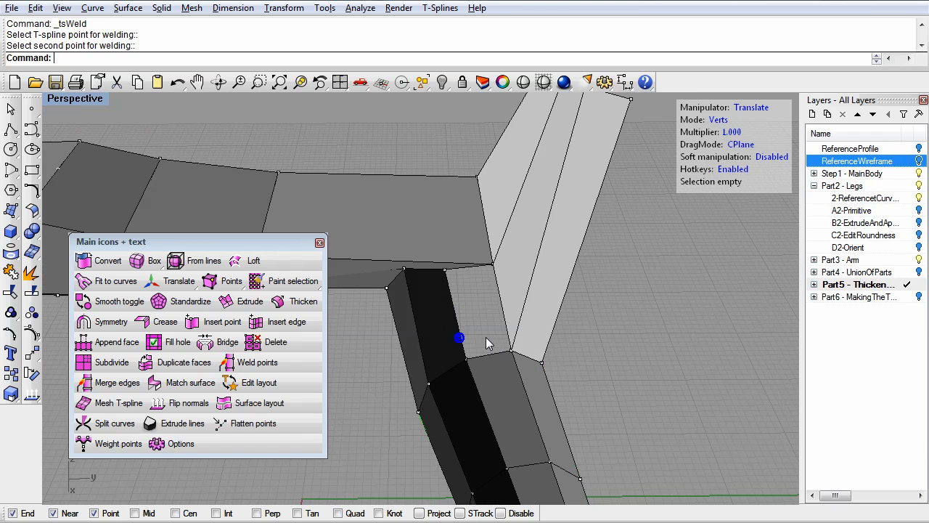
left_click(174, 341)
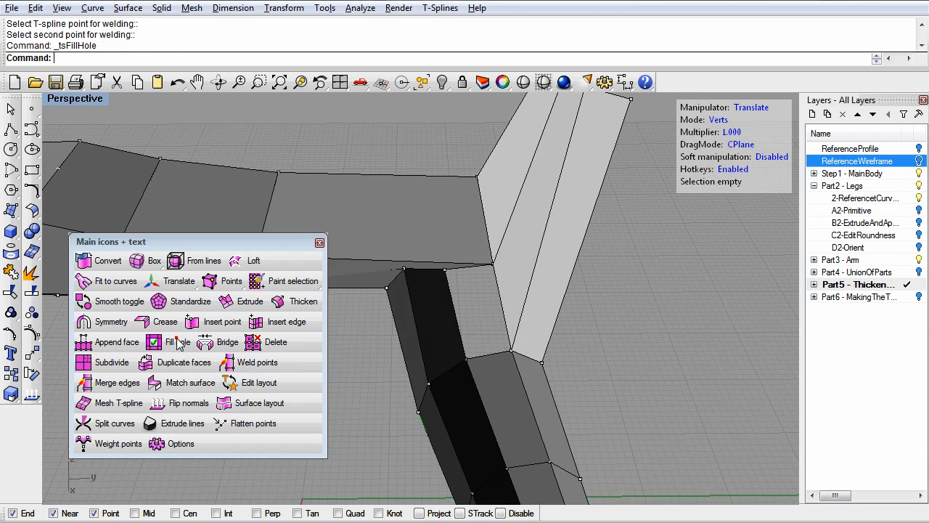
left_click(499, 306)
right_click_drag(525, 376, 494, 373)
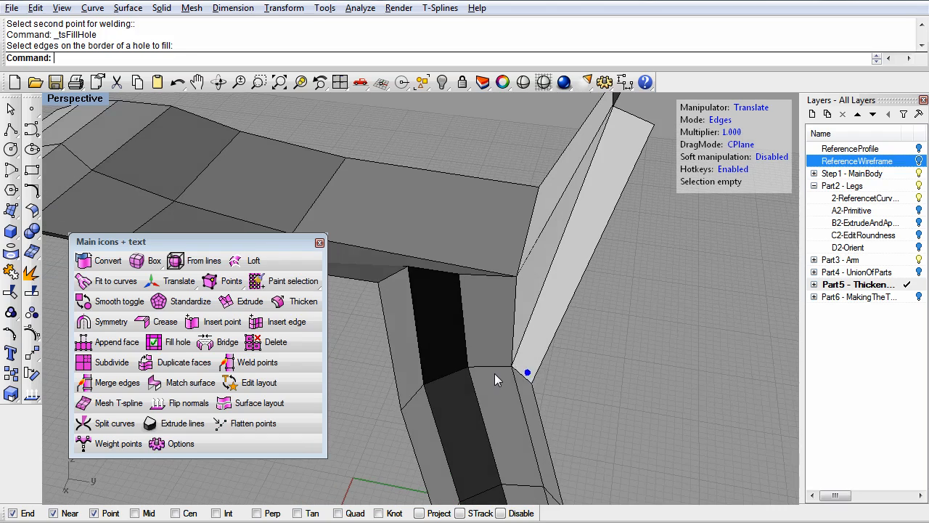
Examine the rebuilt rear leg joint from several angles, switching between smooth and box display
key("Tab")
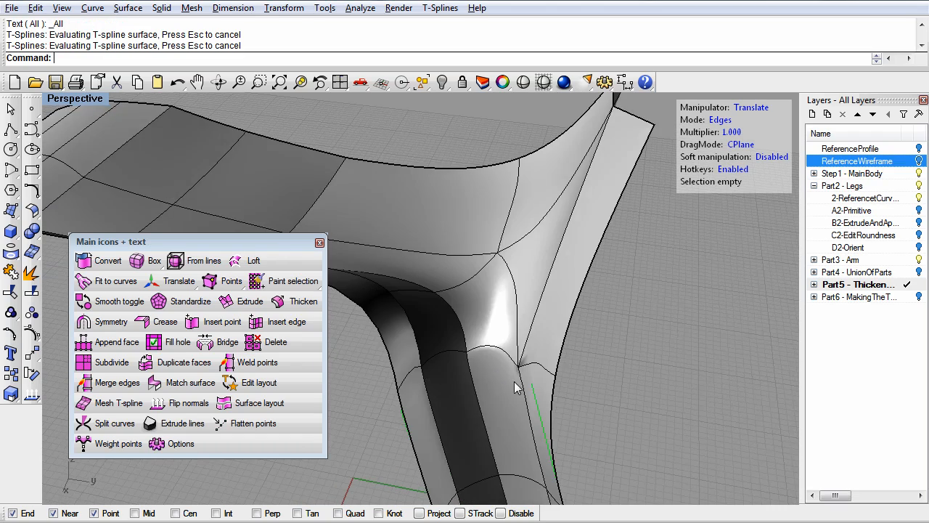
mouse_move(506, 355)
right_mouse_down()
mouse_move(445, 385)
mouse_move(458, 353)
mouse_move(523, 342)
mouse_move(570, 347)
mouse_move(595, 388)
mouse_move(458, 390)
mouse_move(434, 360)
mouse_move(573, 342)
mouse_move(581, 321)
mouse_move(491, 407)
mouse_move(505, 414)
mouse_move(574, 201)
mouse_move(500, 214)
mouse_move(530, 219)
mouse_move(500, 386)
mouse_move(501, 364)
right_mouse_up()
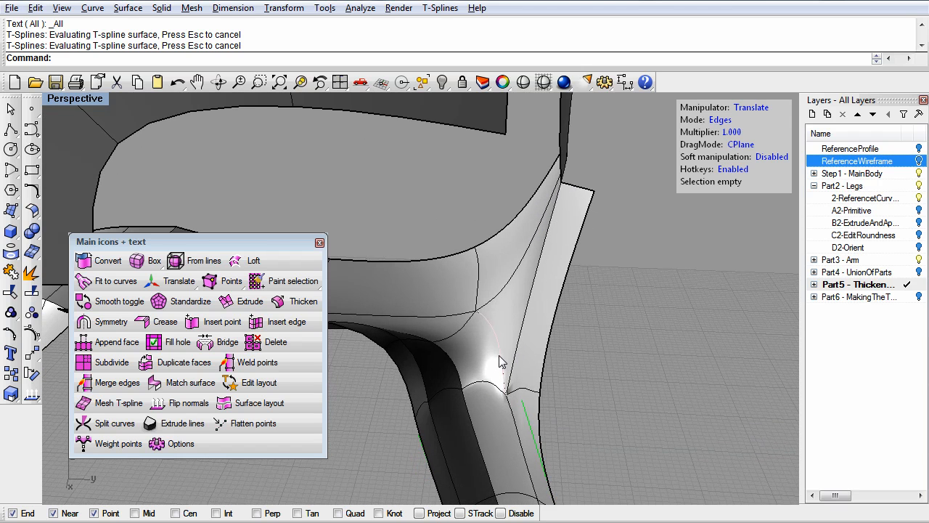
right_click_drag(511, 408, 541, 386)
key("Tab")
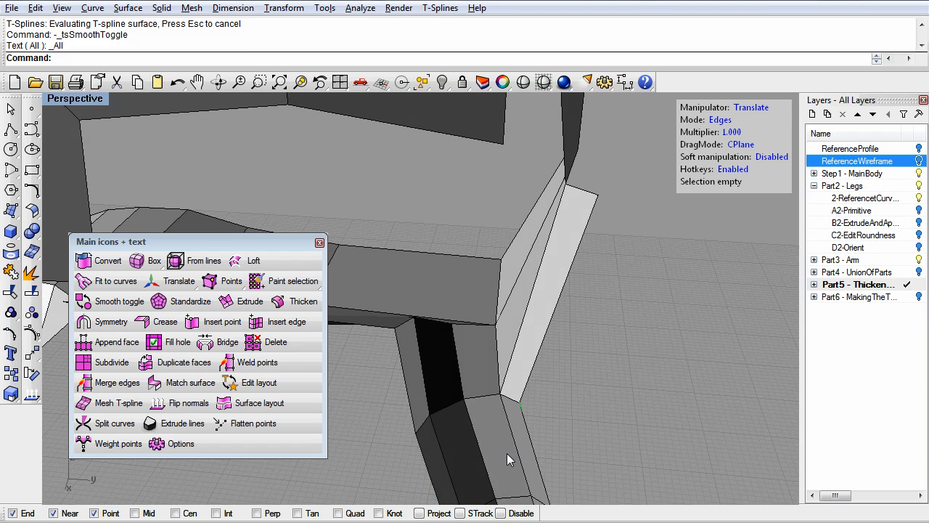
right_click_drag(494, 449, 535, 468)
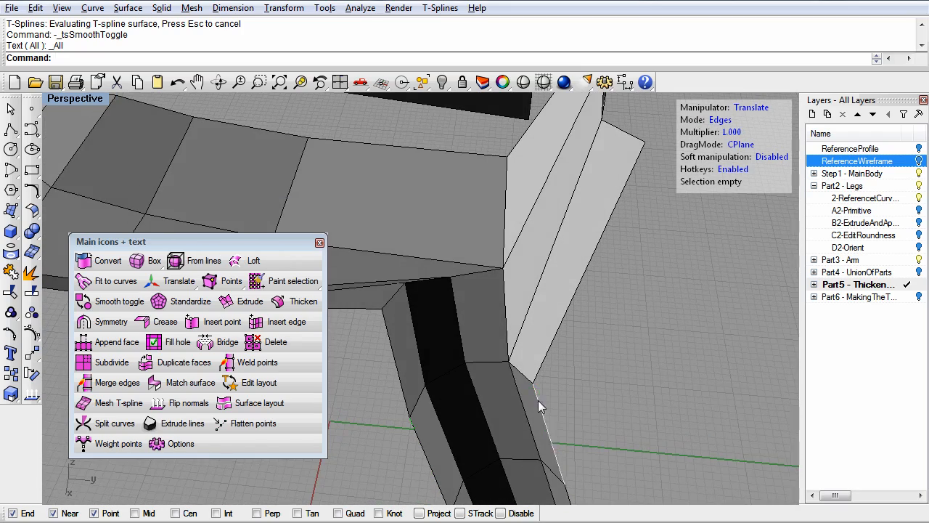
right_click_drag(521, 396, 580, 353)
right_click_drag(485, 341, 495, 338)
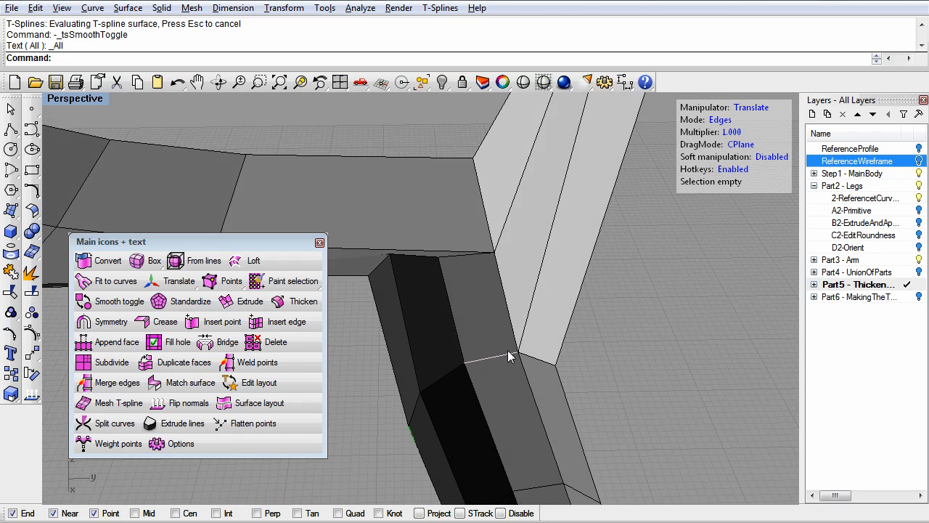
key("Tab")
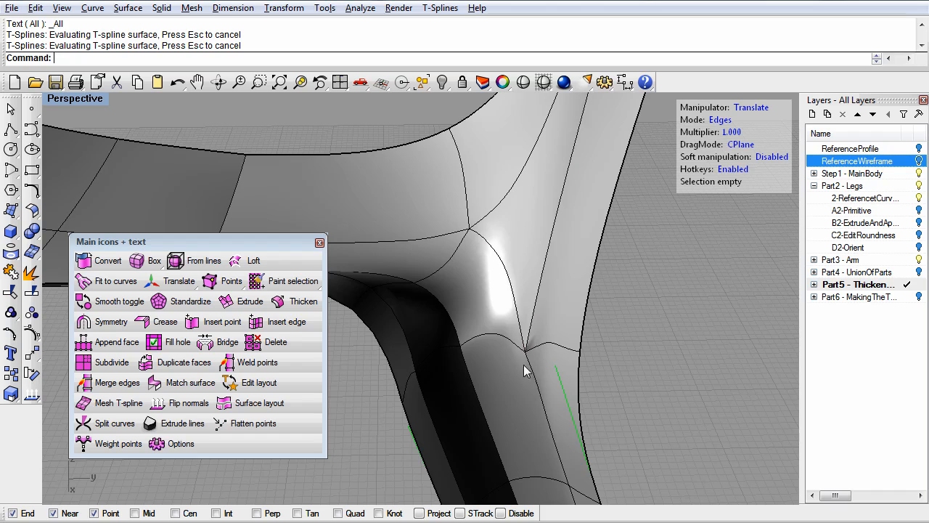
mouse_move(523, 365)
right_mouse_down()
mouse_move(497, 348)
mouse_move(480, 365)
mouse_move(435, 356)
mouse_move(371, 375)
mouse_move(475, 392)
mouse_move(534, 373)
right_mouse_up()
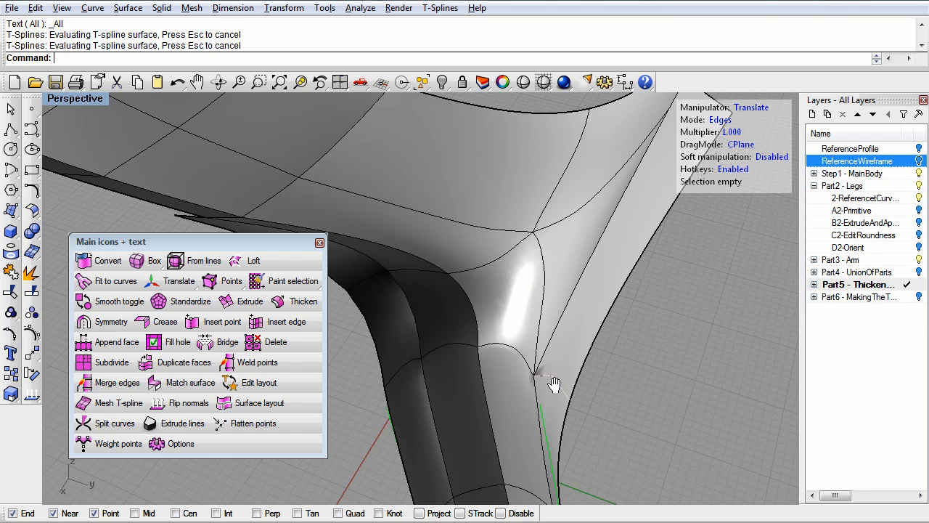
right_click_drag(553, 385, 640, 261)
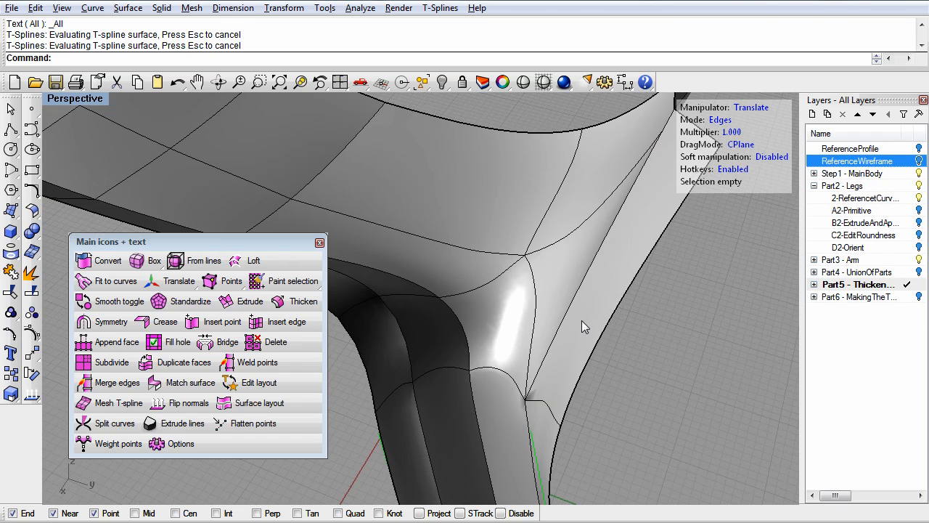
Return the chair body to box mode at the open gap between the backrest and the arm
left_click(534, 278)
mouse_move(522, 374)
right_mouse_down()
mouse_move(529, 378)
mouse_move(543, 340)
mouse_move(552, 347)
mouse_move(530, 367)
mouse_move(532, 405)
mouse_move(555, 396)
mouse_move(585, 419)
mouse_move(622, 417)
mouse_move(504, 429)
mouse_move(446, 421)
mouse_move(529, 423)
mouse_move(581, 338)
mouse_move(551, 363)
mouse_move(513, 347)
mouse_move(513, 261)
mouse_move(537, 266)
mouse_move(502, 276)
mouse_move(397, 347)
mouse_move(329, 351)
mouse_move(417, 325)
right_mouse_up()
key("d")
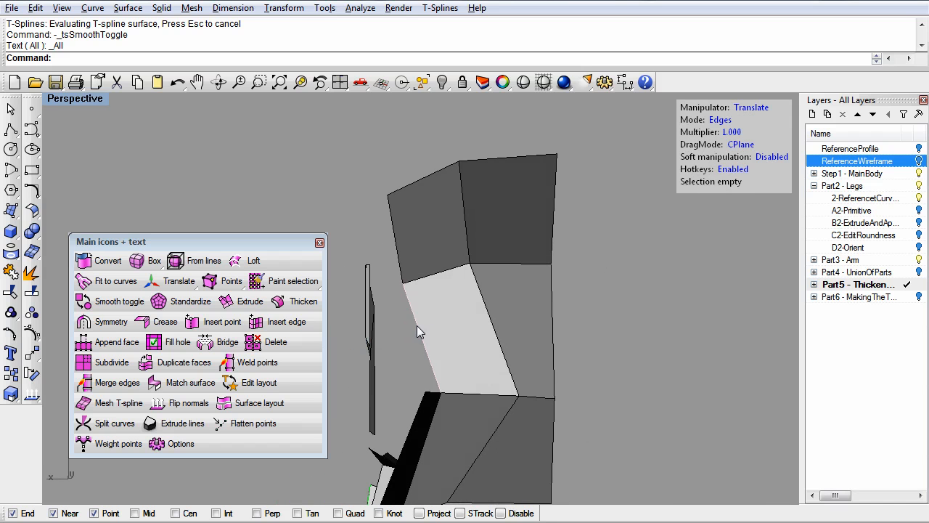
mouse_move(424, 381)
right_mouse_down()
mouse_move(437, 367)
mouse_move(572, 380)
right_mouse_up()
left_click(481, 316)
right_click_drag(481, 316, 512, 353)
left_click(511, 352)
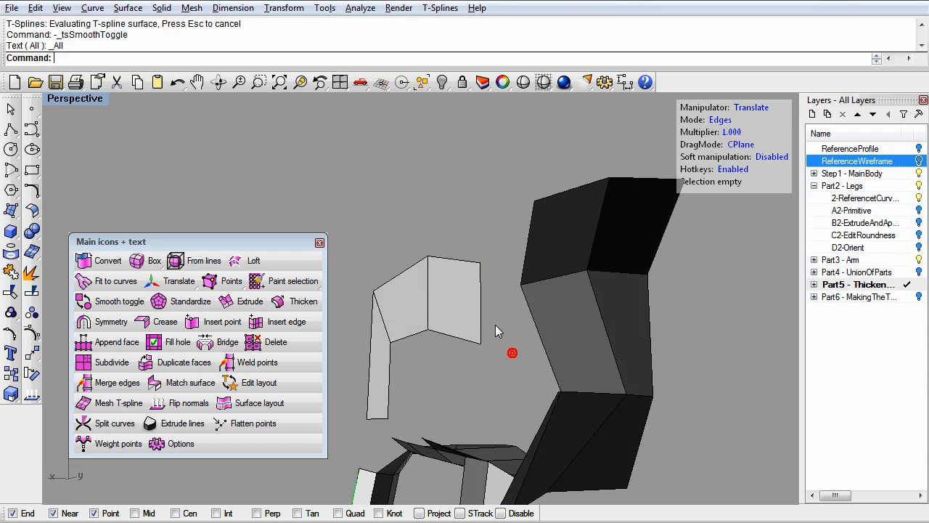
Bridge the edge chain along the backrest's side, including its short lower edge, to the arm's open rear edge
left_click(482, 312)
left_click(528, 259, "shift")
left_click(534, 337, "shift")
right_click_drag(544, 371, 469, 381)
left_click(472, 381)
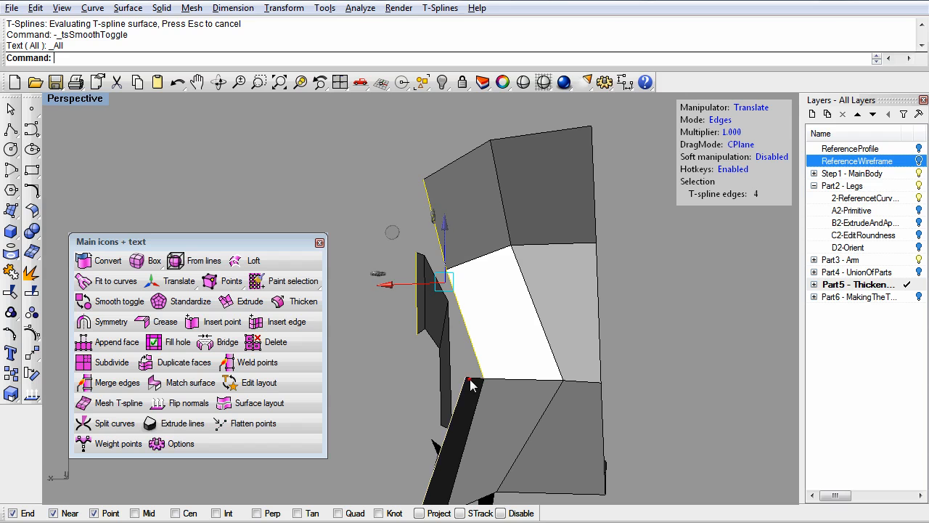
left_click(463, 320, "shift")
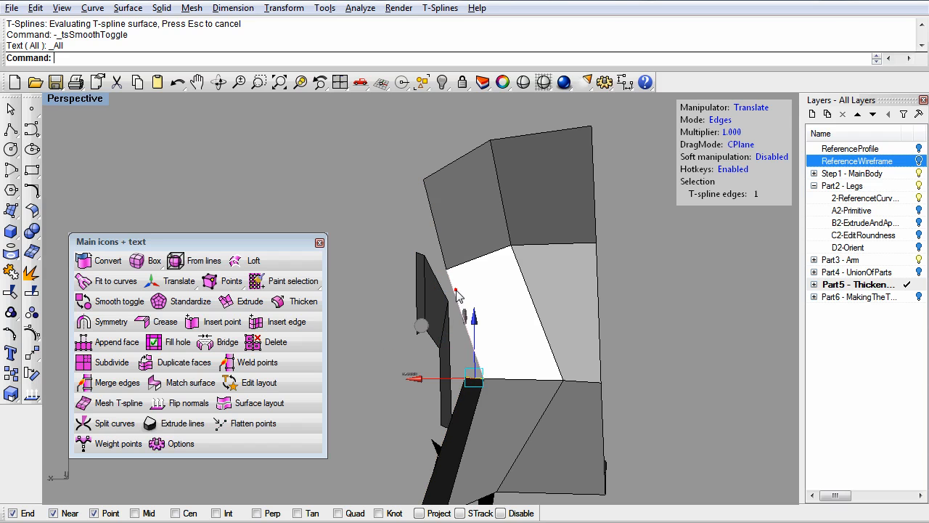
left_click(438, 243, "shift")
right_click_drag(439, 243, 509, 351)
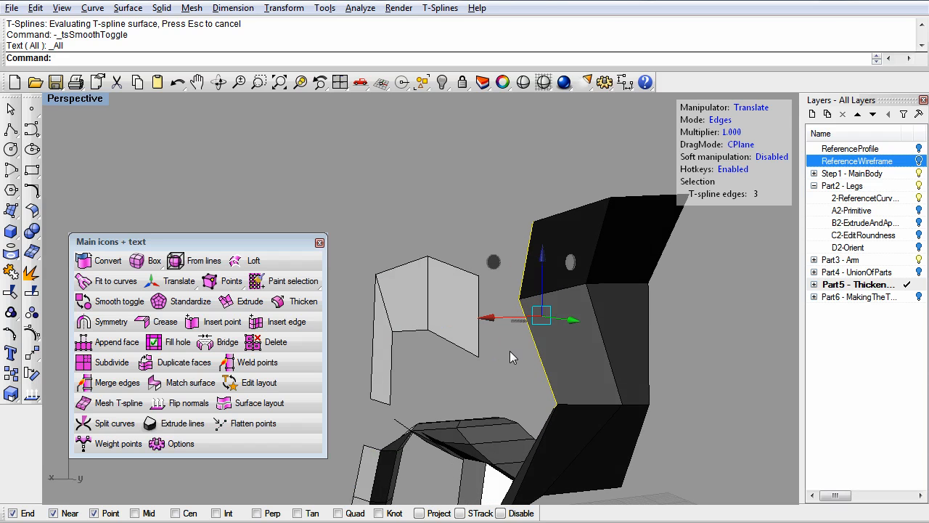
left_click(479, 344, "shift")
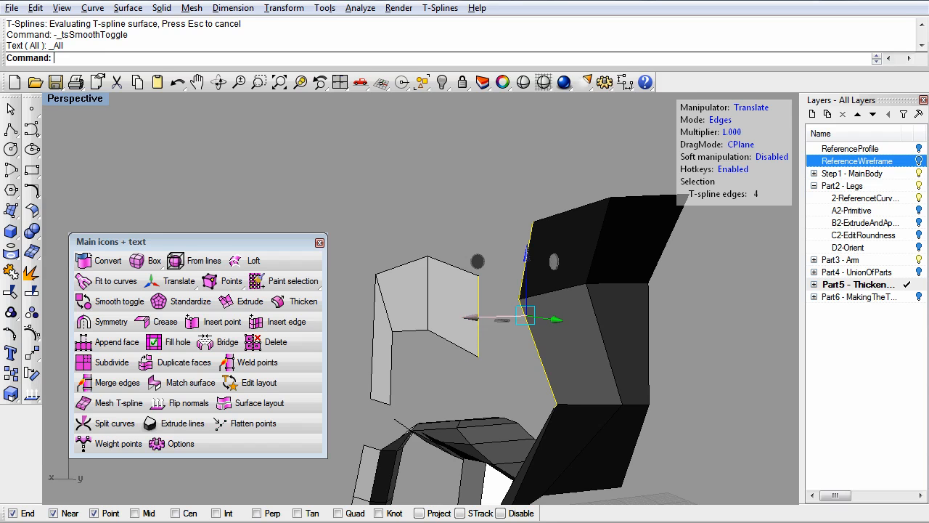
right_click_drag(546, 349, 487, 346)
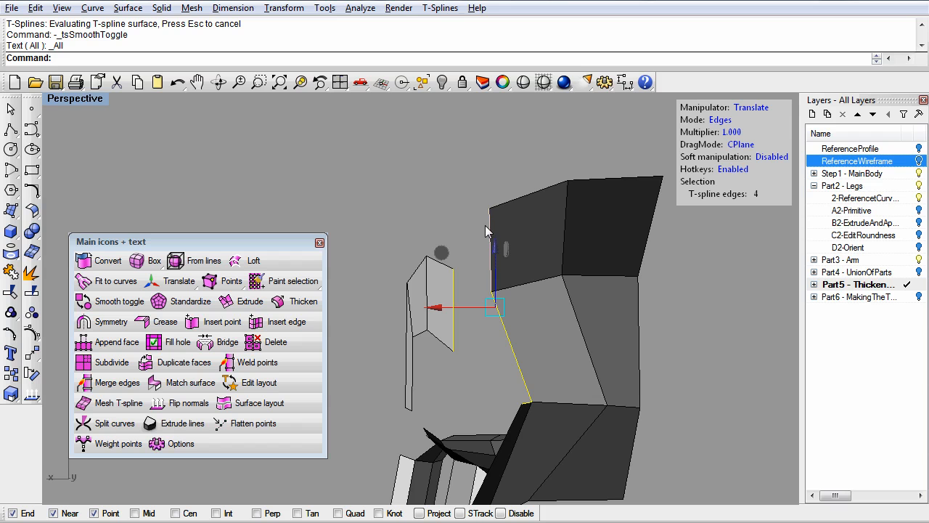
right_click_drag(521, 400, 445, 351)
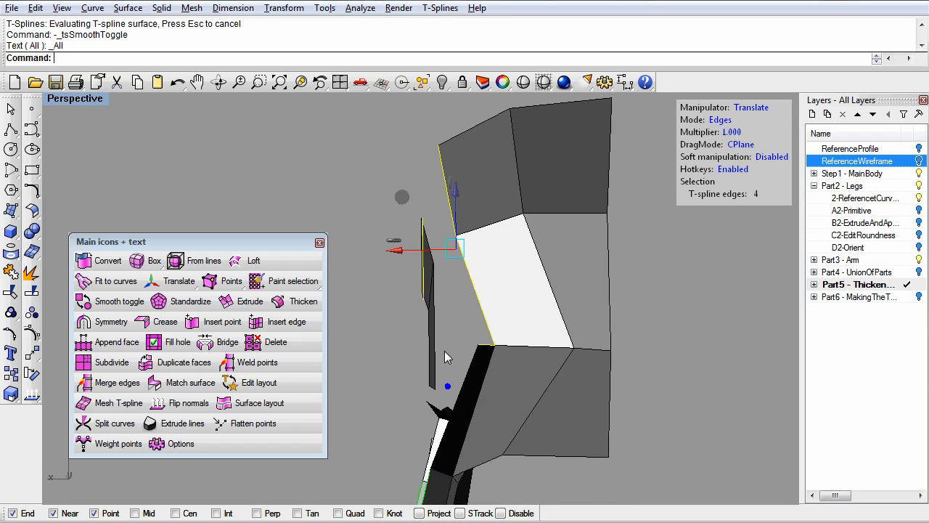
left_click(225, 342)
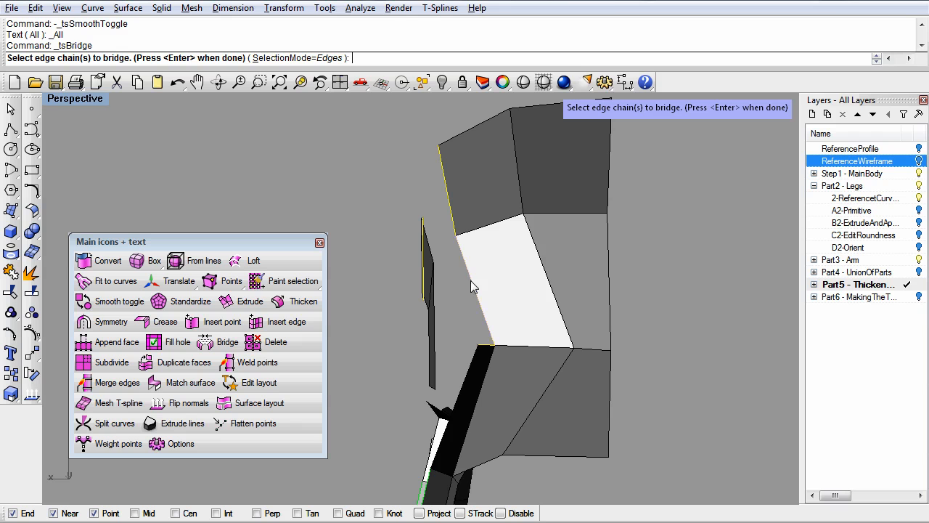
right_click_drag(471, 284, 515, 265)
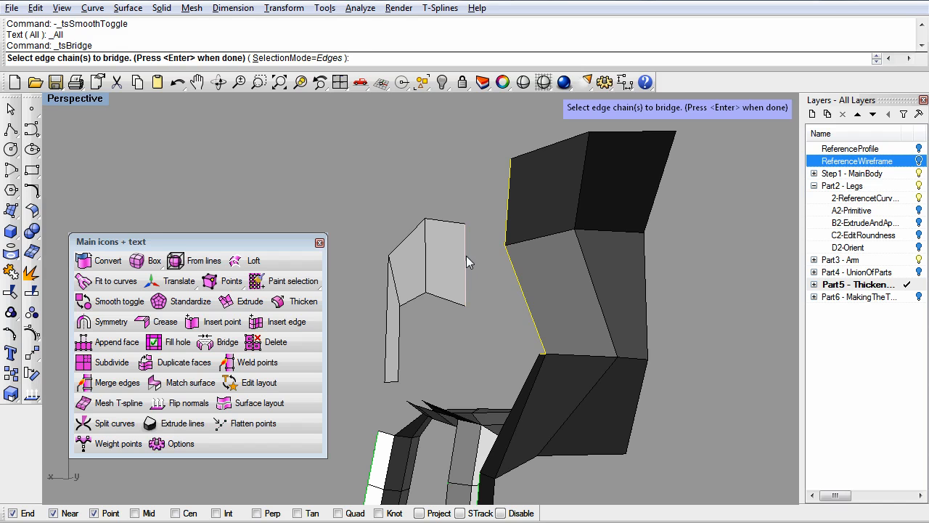
right_click_drag(517, 350, 460, 350)
right_click(506, 337)
right_click(486, 251)
Display the chair body in smooth mode and inspect the arm, from its backrest joint to its open front end
right_click_drag(484, 283, 521, 349)
key("Tab")
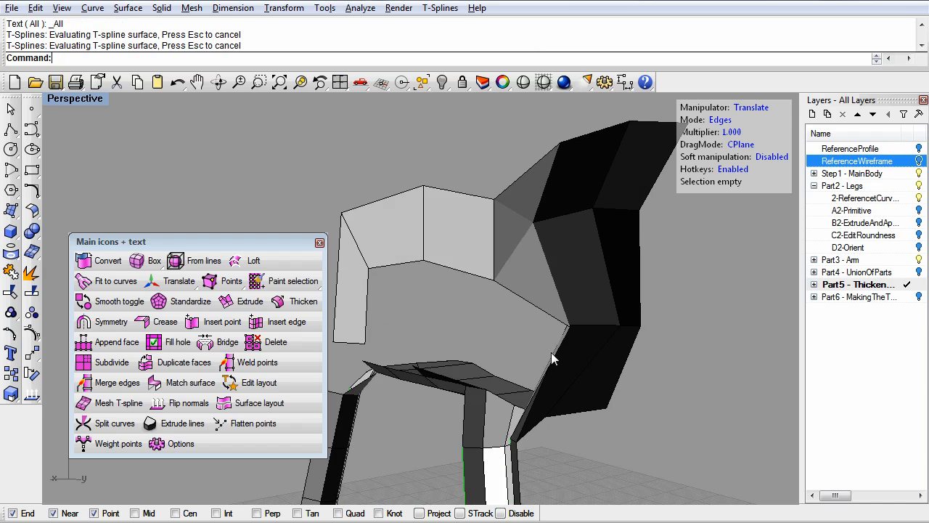
right_click_drag(599, 381, 435, 337)
scroll(430, 360, "up", 2)
right_click_drag(381, 415, 444, 392)
right_click_drag(443, 391, 618, 421, "shift")
mouse_move(473, 378)
right_mouse_down()
mouse_move(563, 414)
mouse_move(457, 273)
mouse_move(481, 390)
mouse_move(542, 387)
mouse_move(513, 387)
mouse_move(614, 440)
mouse_move(571, 385)
mouse_move(571, 373)
right_mouse_up()
Try to bridge the arm's open front edge to the edge chain along the seat's side and the front leg's top
left_click(545, 387)
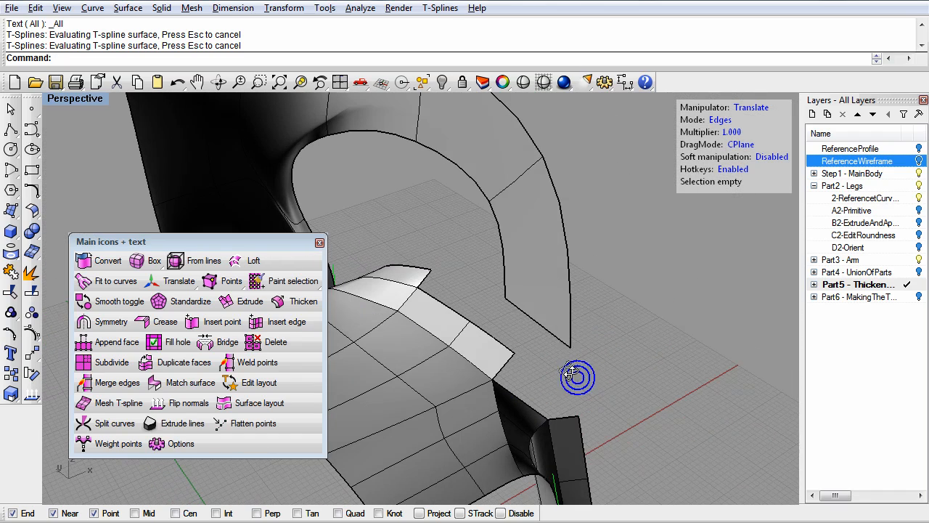
left_click(538, 328)
left_click(476, 325)
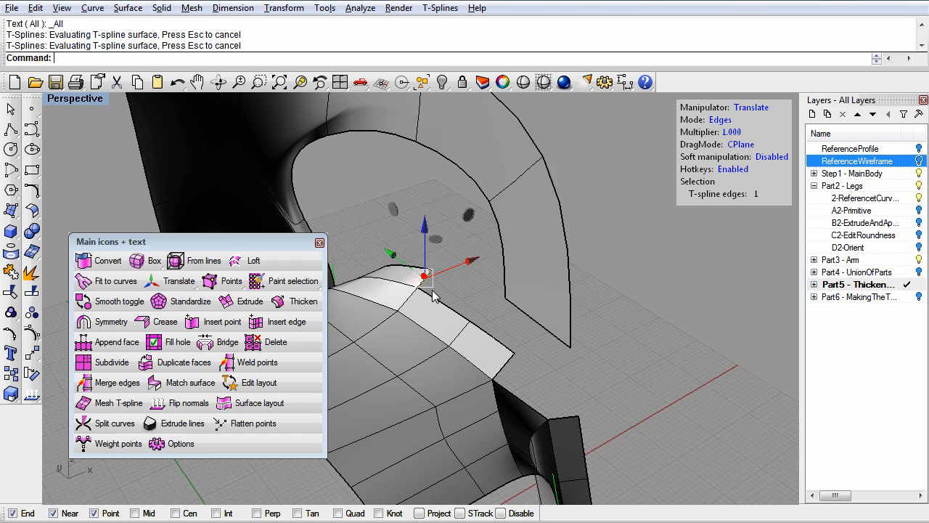
left_click(488, 329, "shift")
left_click(505, 367, "shift")
left_click(505, 385, "shift")
mouse_move(556, 421)
right_mouse_down()
mouse_move(532, 423)
mouse_move(563, 427)
right_mouse_up()
left_click(557, 440, "shift")
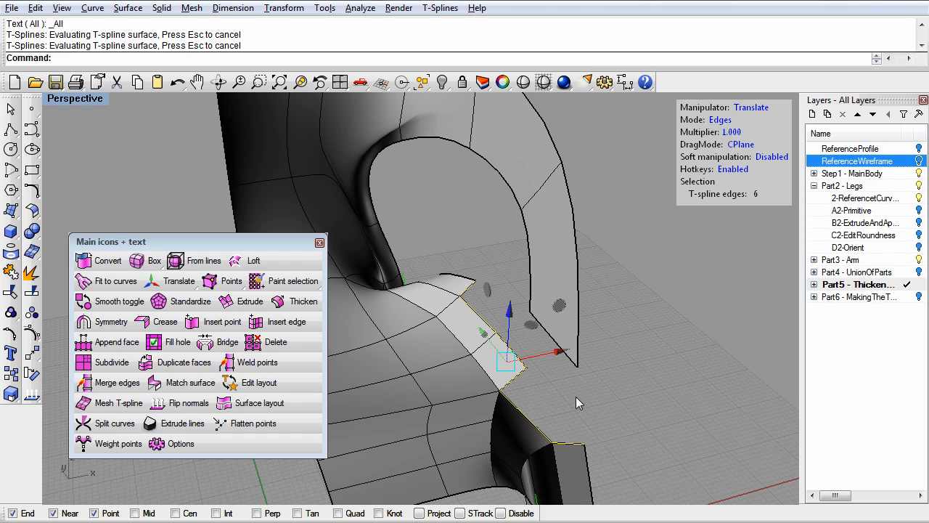
left_click(556, 354, "shift")
right_click_drag(556, 355, 551, 389)
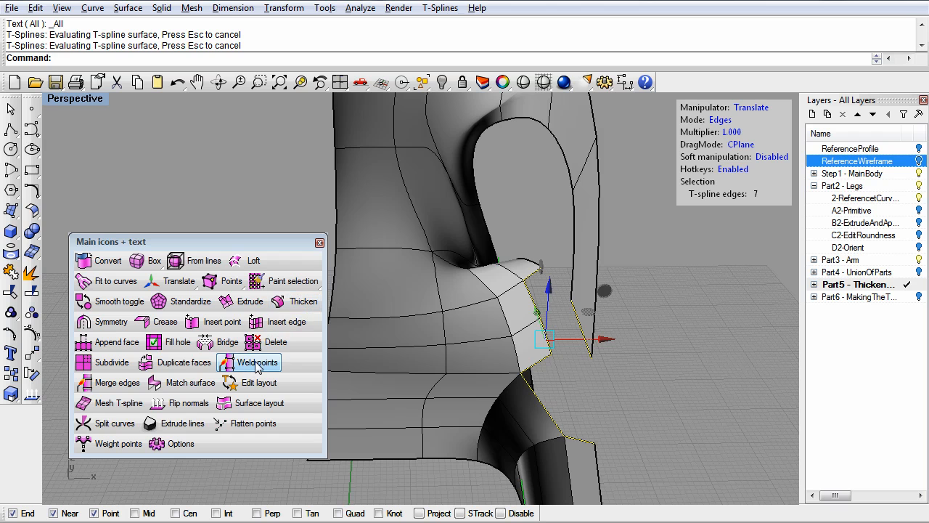
left_click(209, 348)
right_click_drag(631, 326, 662, 340)
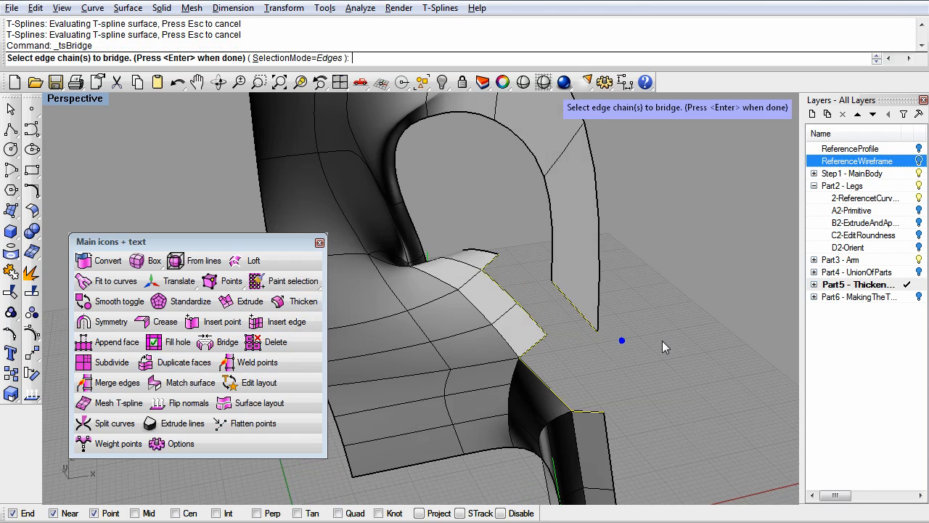
key("Return")
left_click(690, 346)
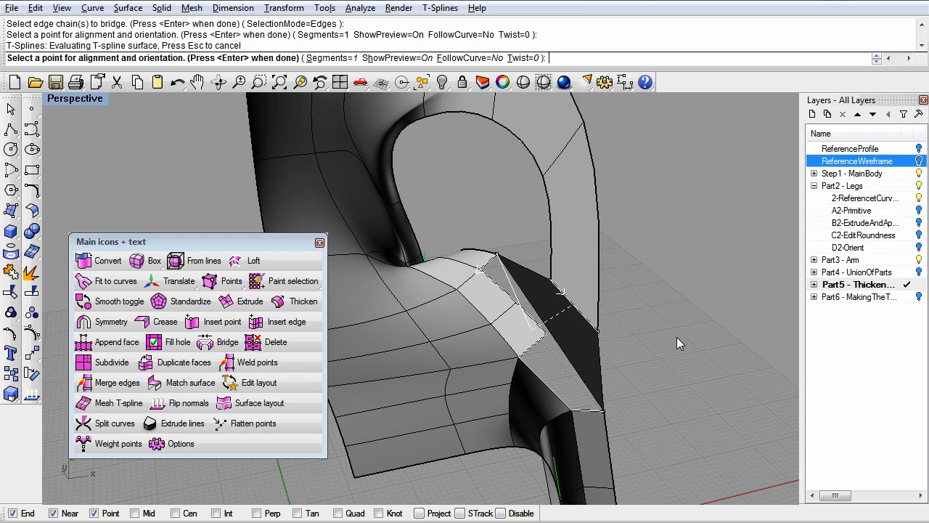
key("Return")
Inspect the bridged arm joint in shaded display from several angles and undo the bridge
right_click_drag(669, 359, 532, 175)
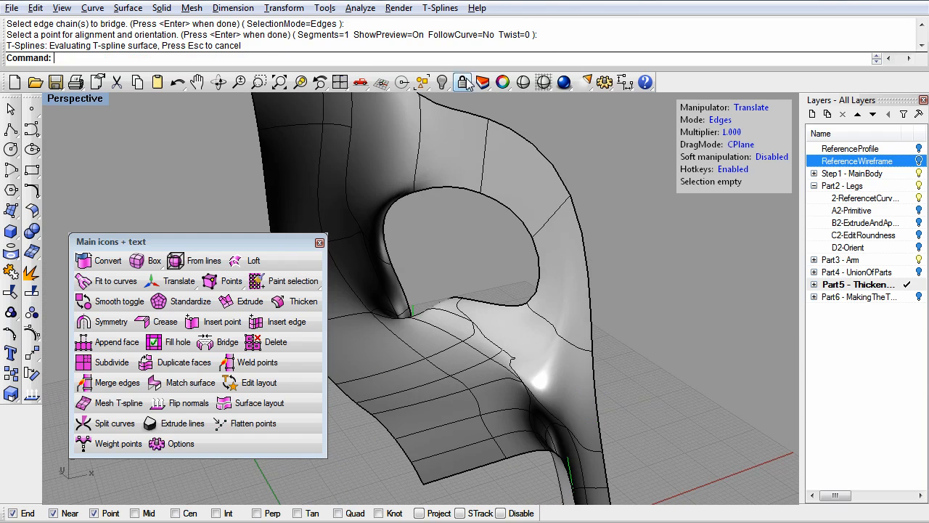
left_click(522, 82)
right_click_drag(505, 352, 657, 323)
key("Escape")
right_click_drag(583, 355, 534, 348)
mouse_move(590, 328)
right_mouse_down()
mouse_move(536, 341)
mouse_move(492, 320)
right_mouse_up()
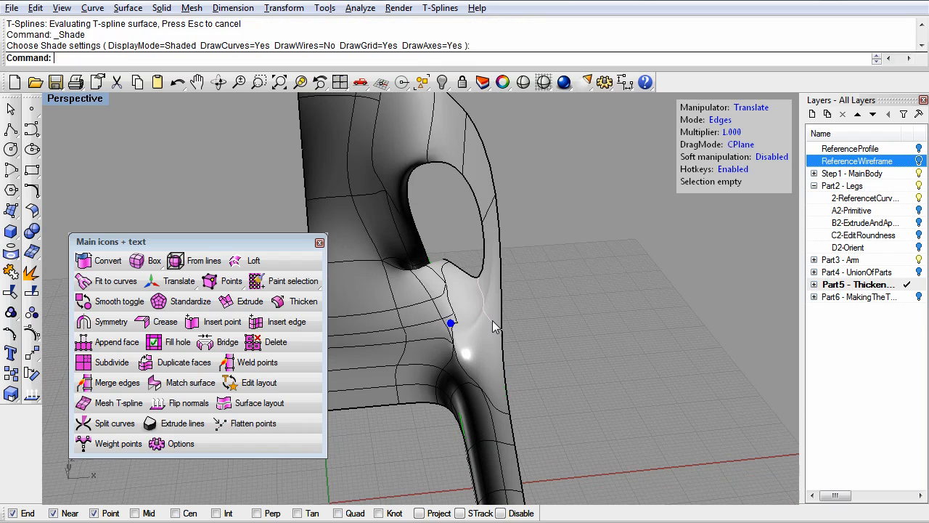
key("ctrl+z")
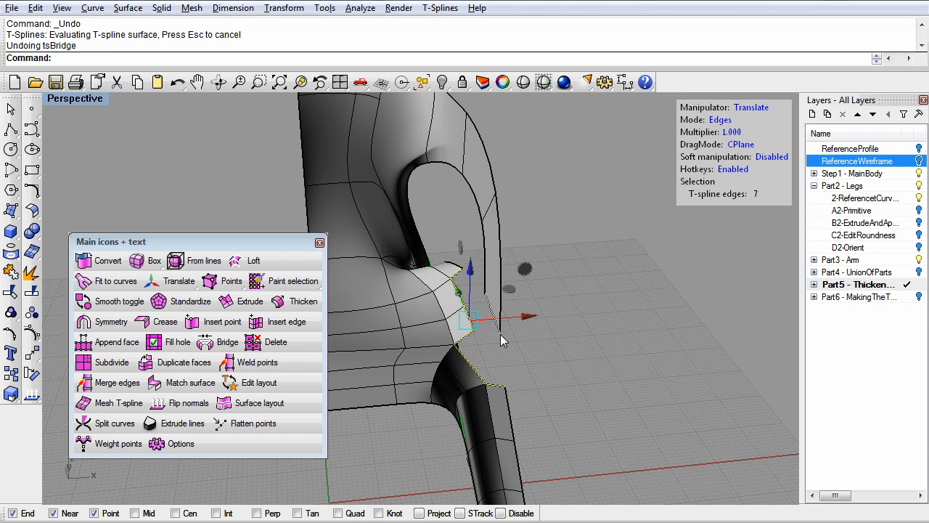
left_click(499, 361)
Weld the seat side's protruding outer corner vertex to the inner top corner vertex of the front leg
mouse_move(499, 360)
right_mouse_down()
mouse_move(462, 358)
mouse_move(456, 342)
mouse_move(589, 356)
right_mouse_up()
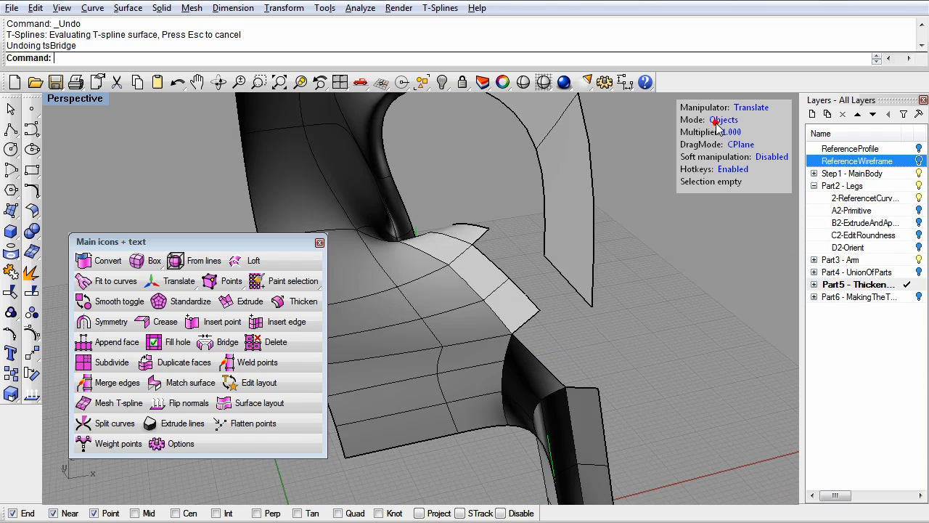
right_click_drag(560, 325, 530, 332)
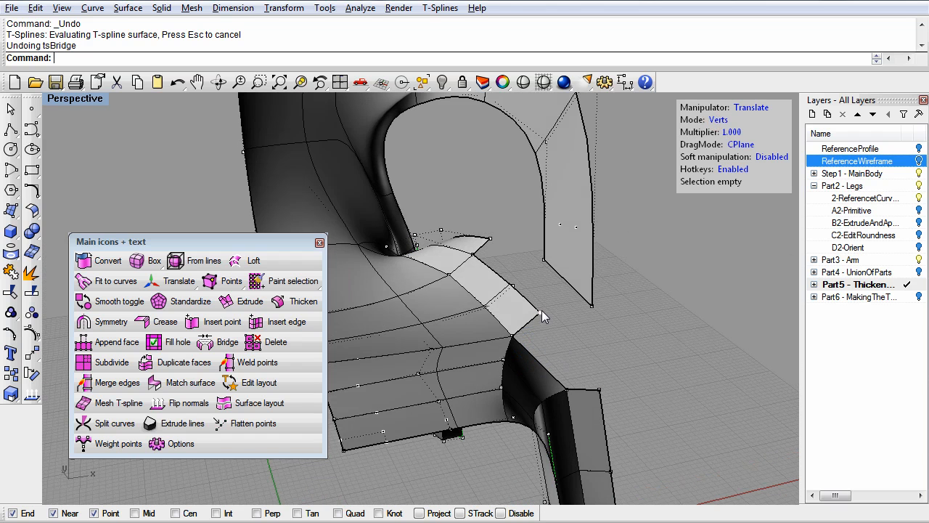
left_click(541, 310)
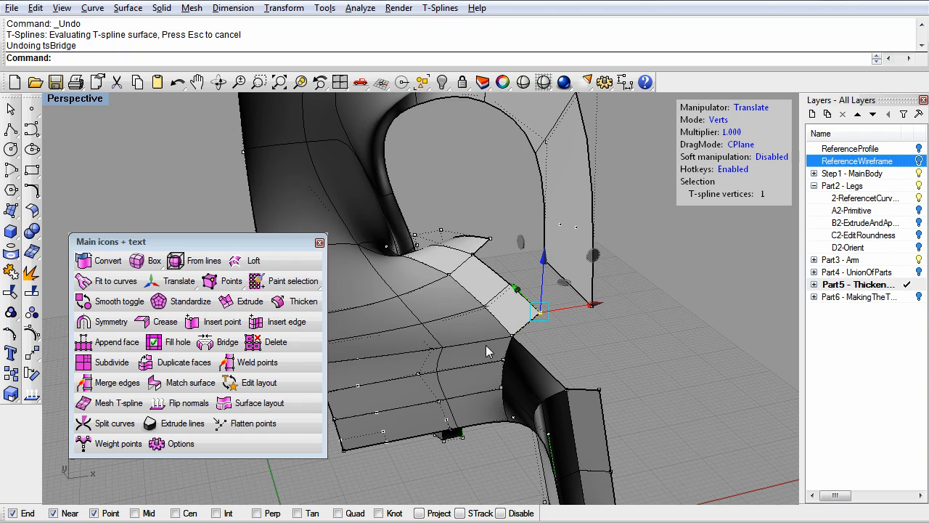
left_click(593, 353)
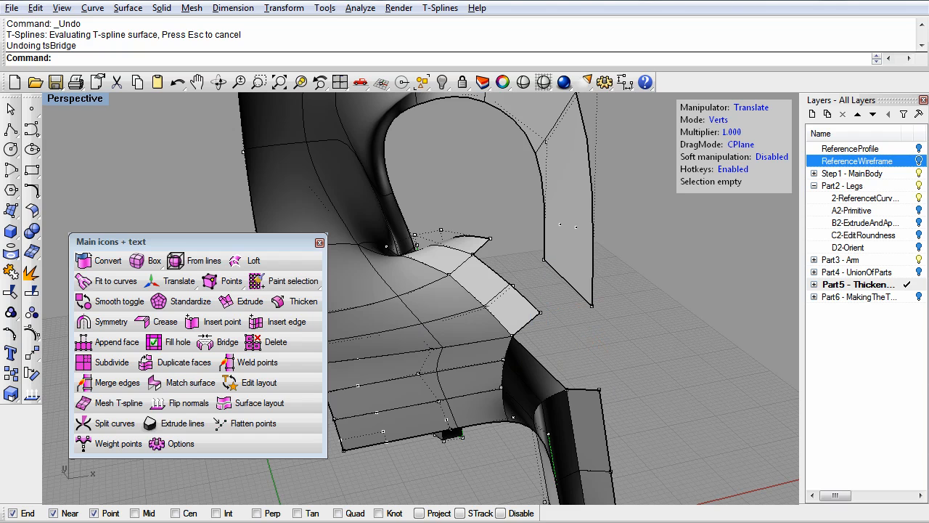
left_click(268, 368)
left_click(539, 312)
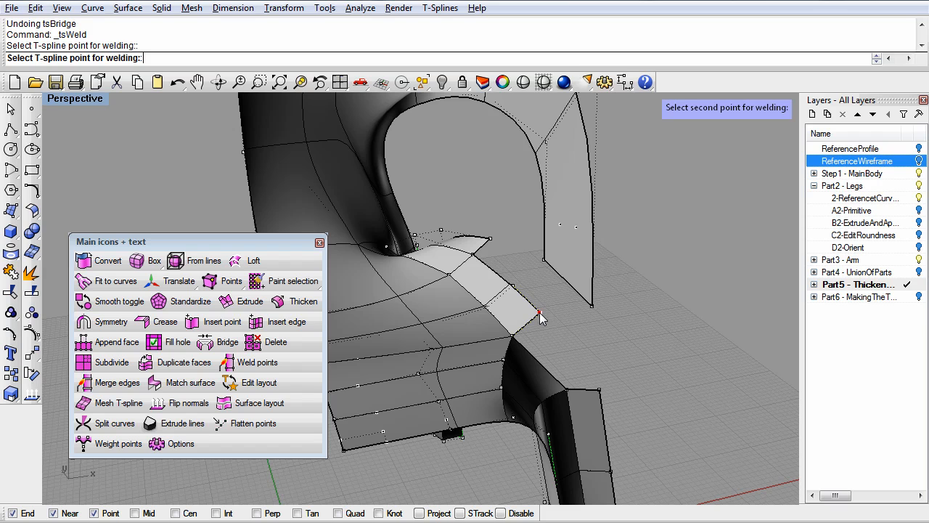
left_click(568, 390)
right_click_drag(612, 396, 497, 333)
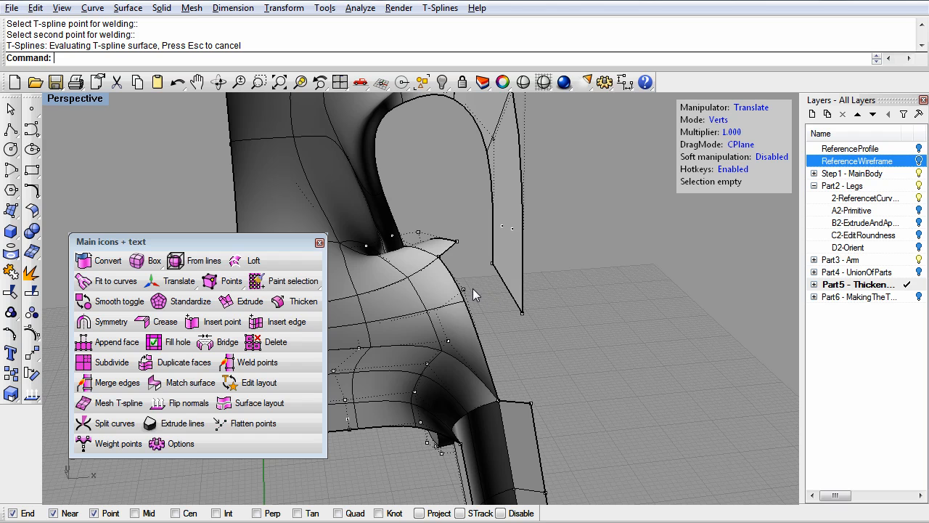
right_click_drag(570, 367, 542, 355)
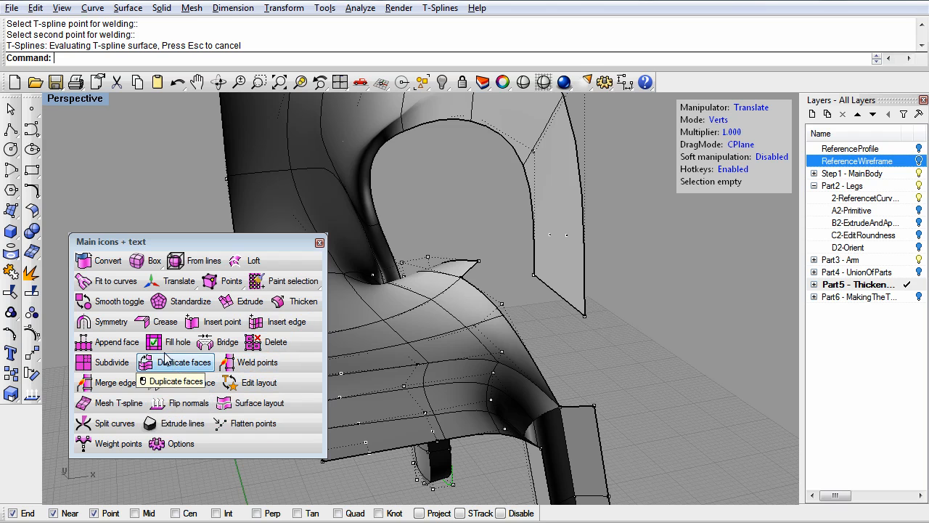
Bridge the arm's open front edge to the welded edge chain along the seat's side and the front leg's top, using 1 segment
left_click(210, 342)
left_click(566, 305)
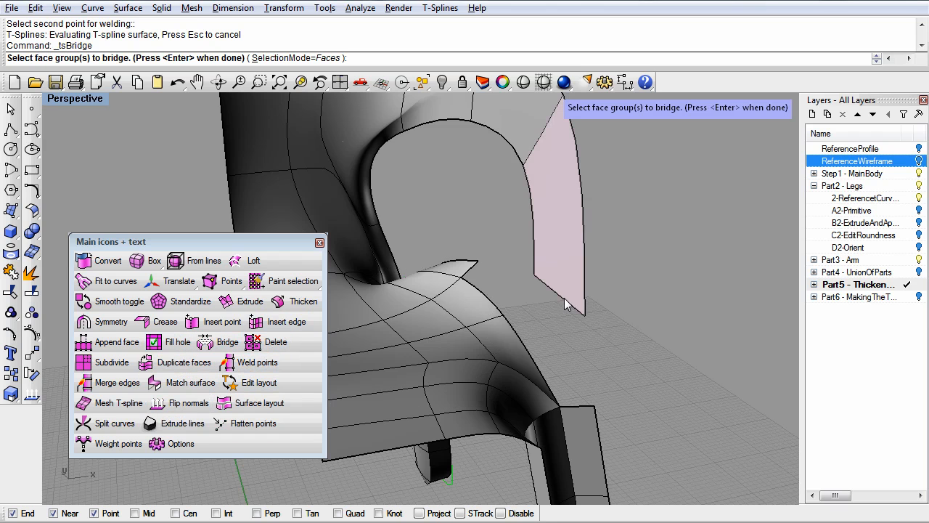
left_click(321, 58)
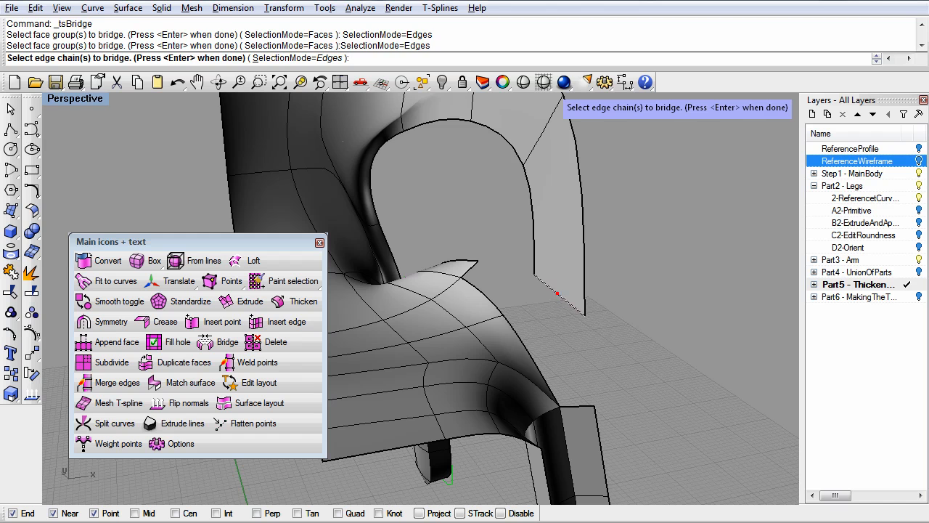
left_click(557, 293)
left_click(475, 269)
left_click(485, 297)
left_click(516, 328)
left_click(576, 408)
right_click_drag(605, 399, 570, 398)
key("Return")
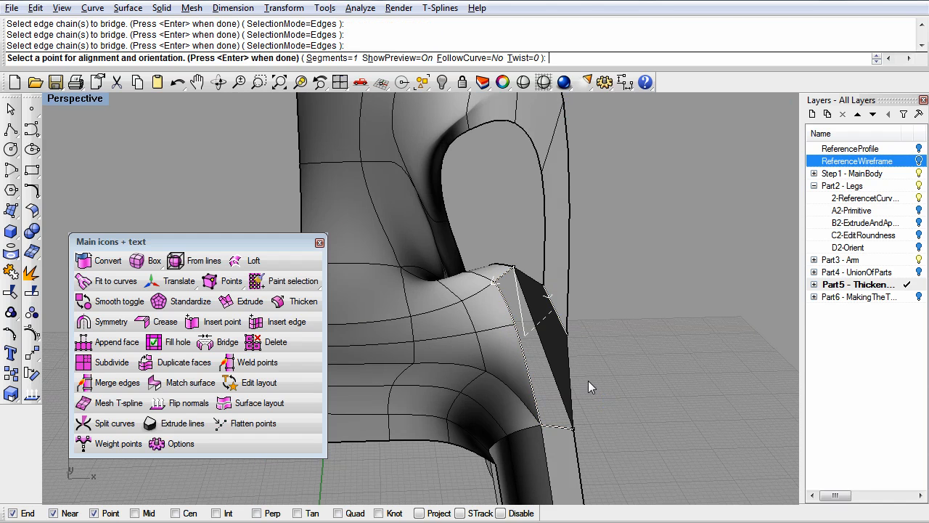
right_click_drag(457, 364, 502, 365)
left_click(539, 367)
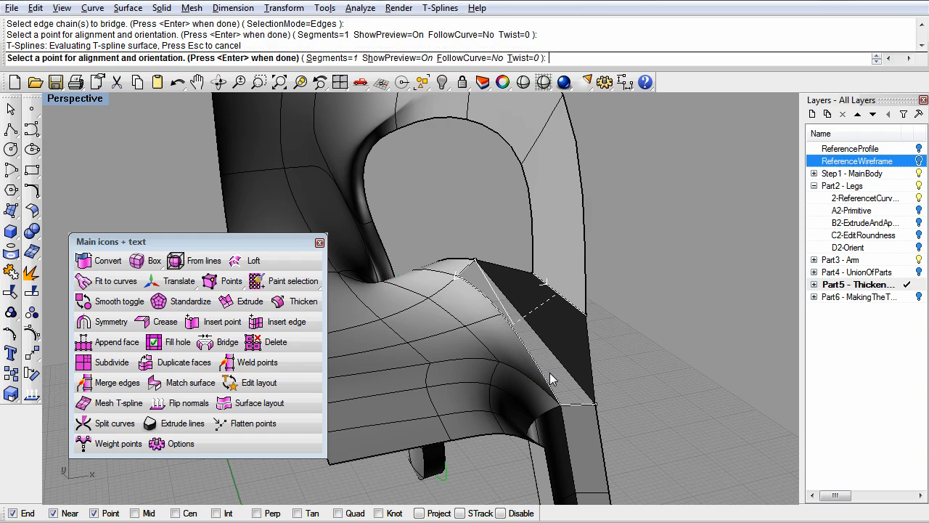
key("Return")
Examine the joint between arm, seat and front leg from several angles, with and without shaded display
mouse_move(549, 373)
right_mouse_down()
mouse_move(564, 394)
mouse_move(552, 362)
right_mouse_up()
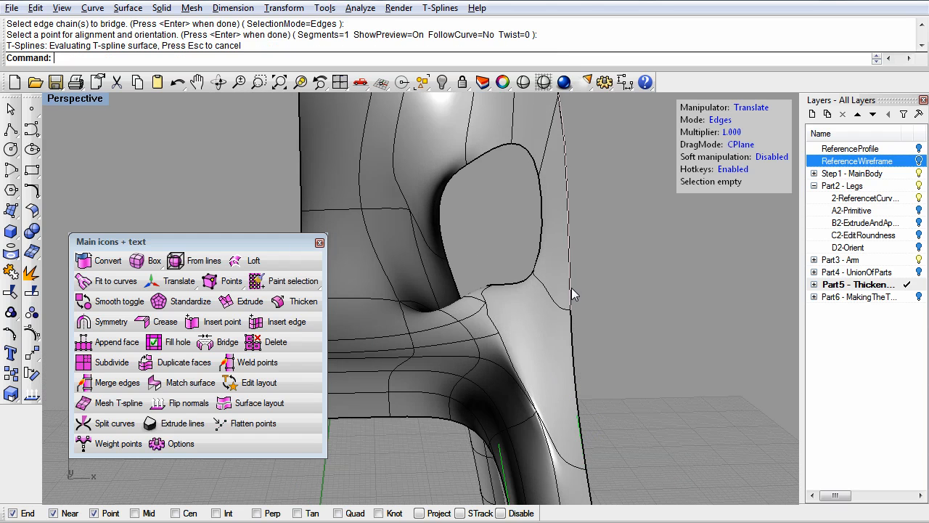
right_click_drag(578, 312, 446, 336)
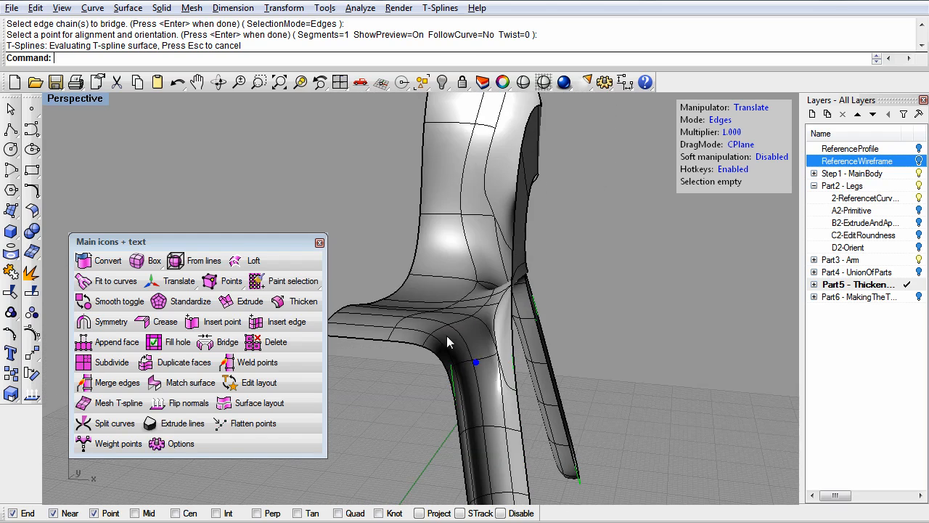
left_click(524, 83)
right_click_drag(546, 236, 555, 434)
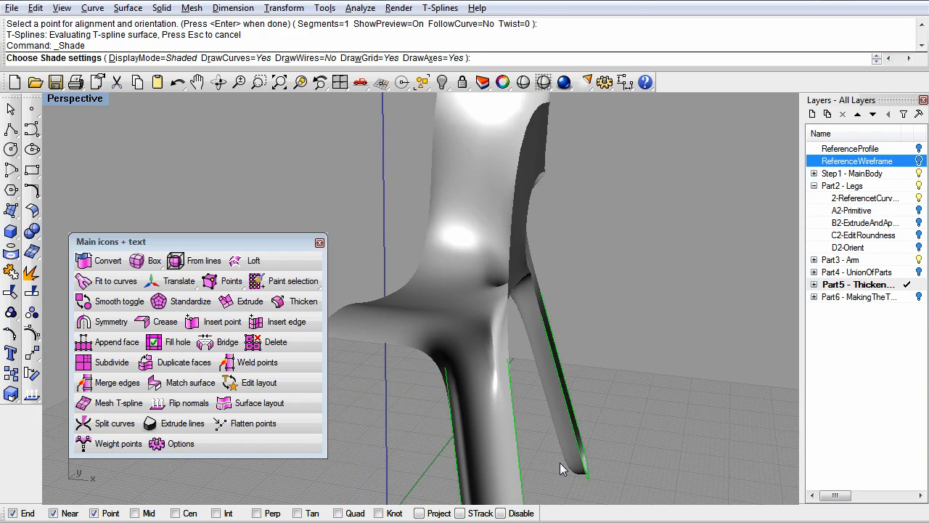
left_click(559, 463)
right_click_drag(627, 409, 601, 347)
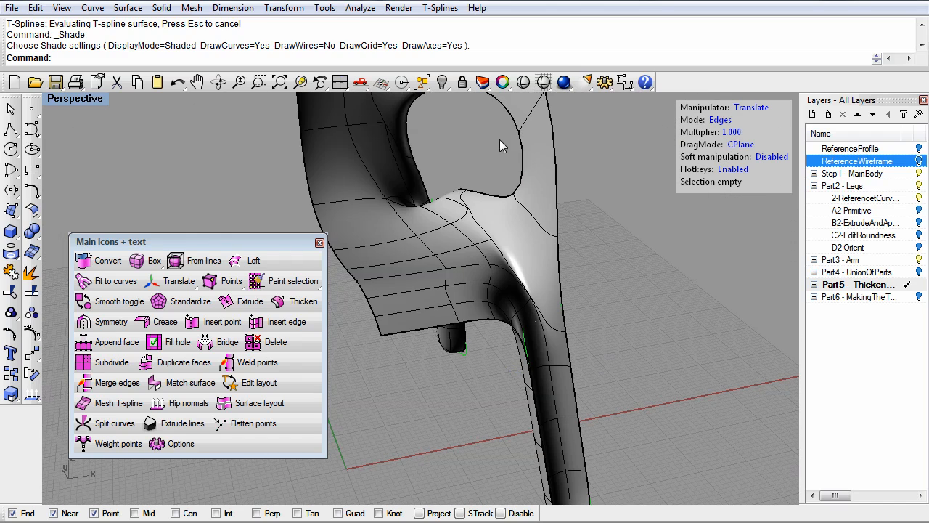
right_click_drag(545, 249, 529, 297)
left_click(532, 82)
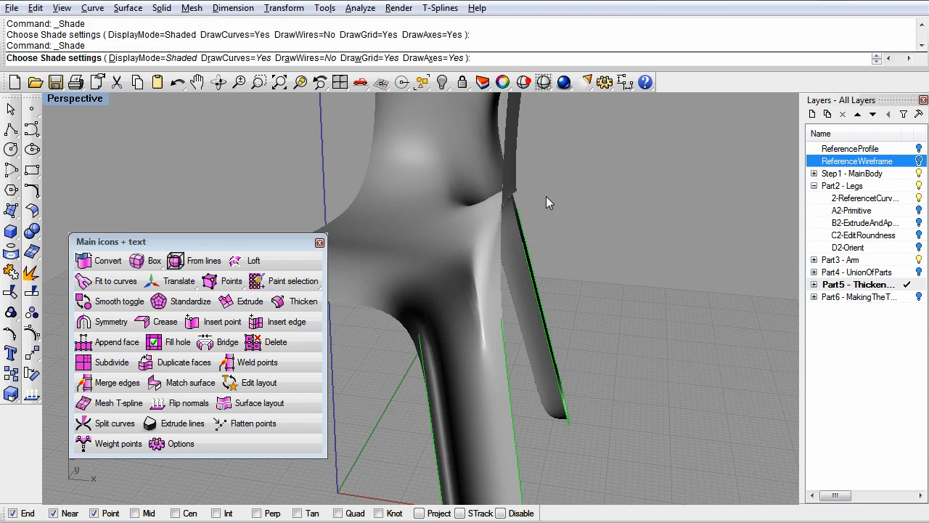
right_click_drag(544, 197, 568, 197)
left_click(573, 207)
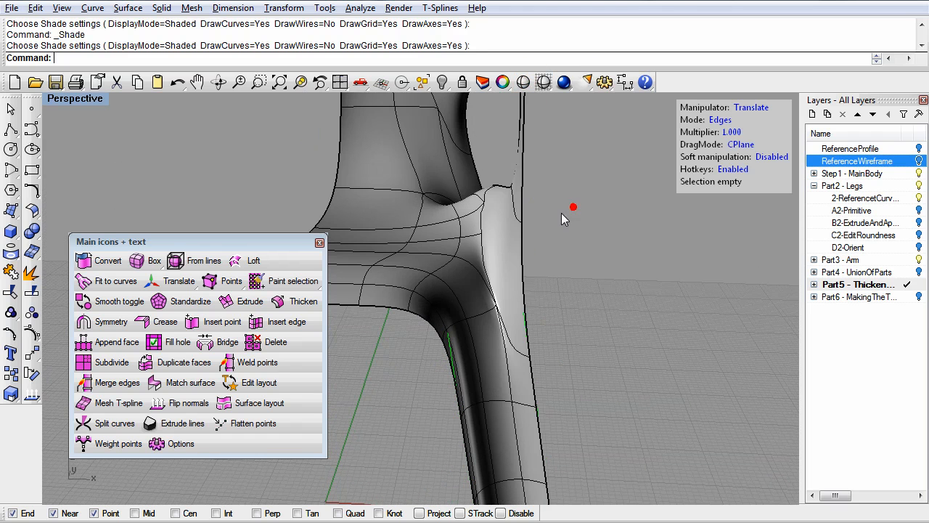
Try making the chair body's T-spline uniform, inspect the joint around the front leg, and undo the change
right_click(253, 384)
left_click(450, 295)
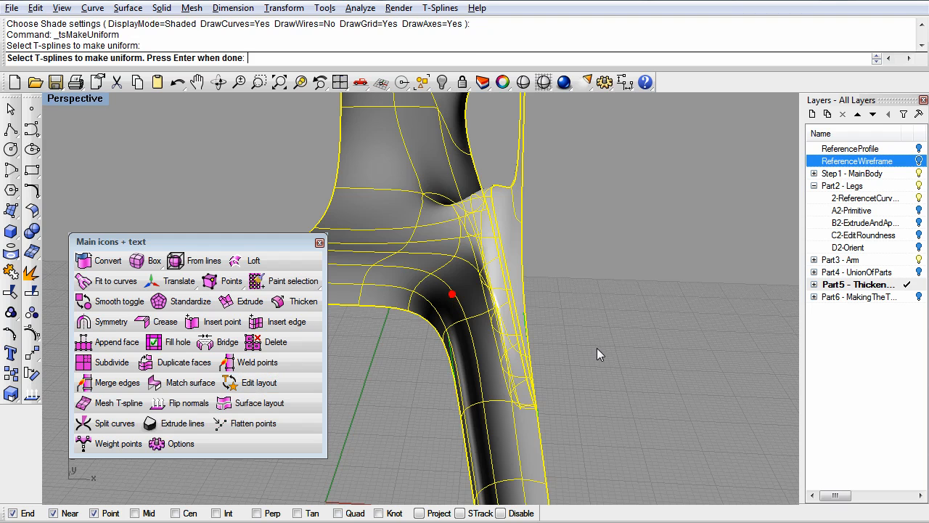
key("Return")
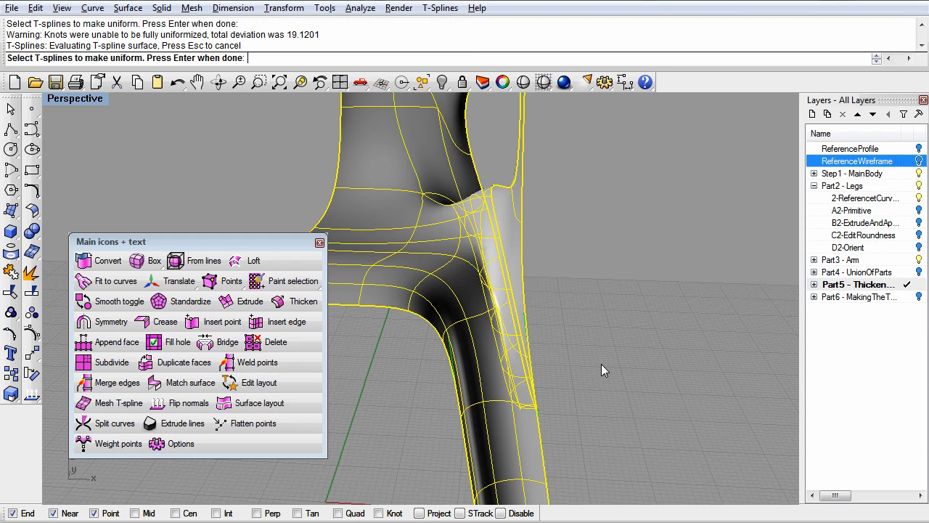
key("Return")
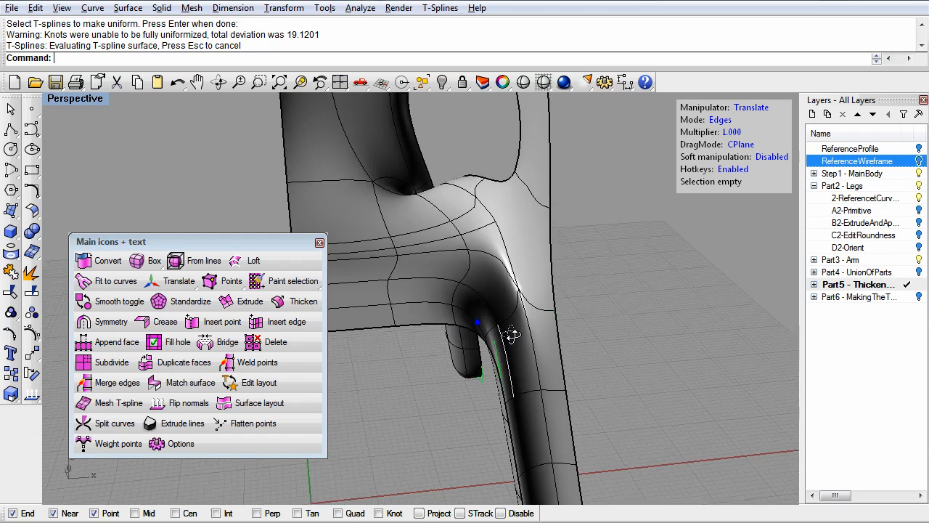
left_click(502, 82)
mouse_move(537, 167)
right_mouse_down()
mouse_move(560, 222)
mouse_move(533, 196)
mouse_move(482, 305)
mouse_move(437, 302)
mouse_move(460, 319)
mouse_move(522, 279)
mouse_move(556, 336)
mouse_move(566, 325)
mouse_move(554, 255)
mouse_move(545, 298)
right_mouse_up()
key("ctrl+z")
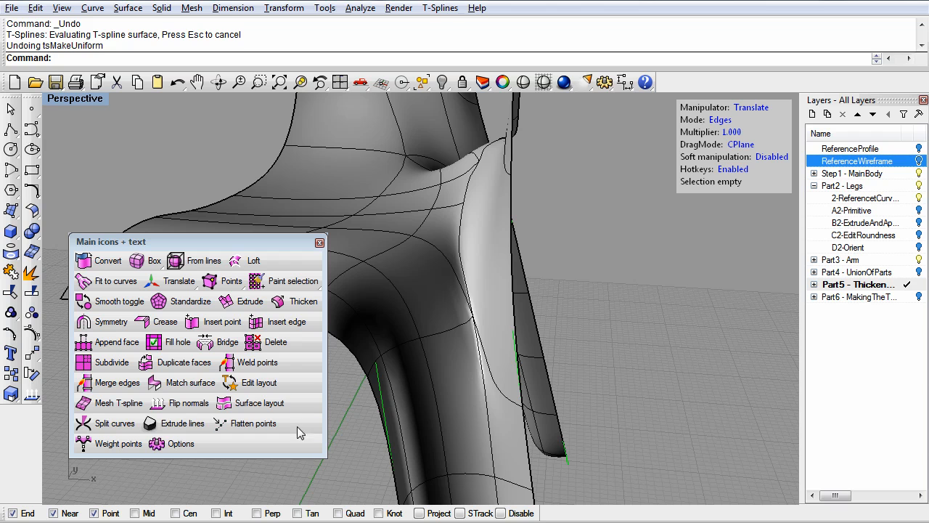
Make the chair body's T-spline surface uniform
left_click(242, 385)
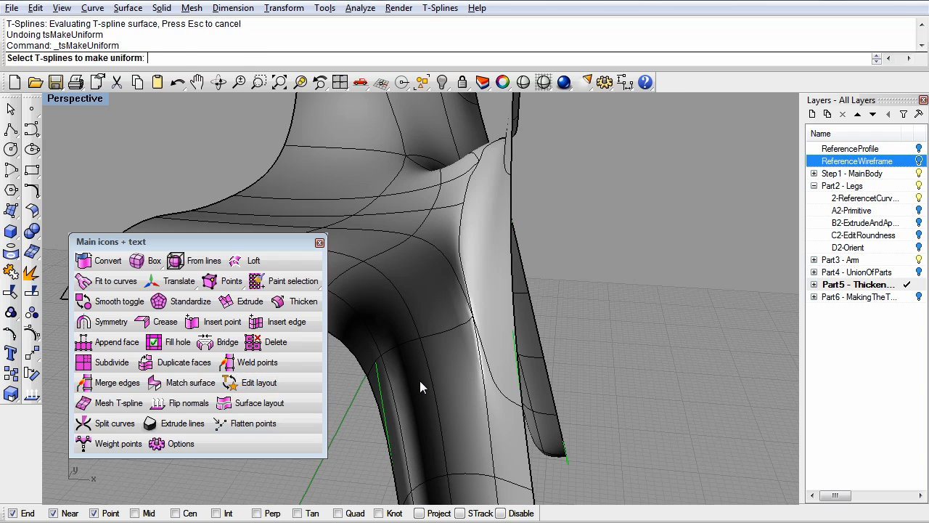
left_click(419, 380)
key("Return")
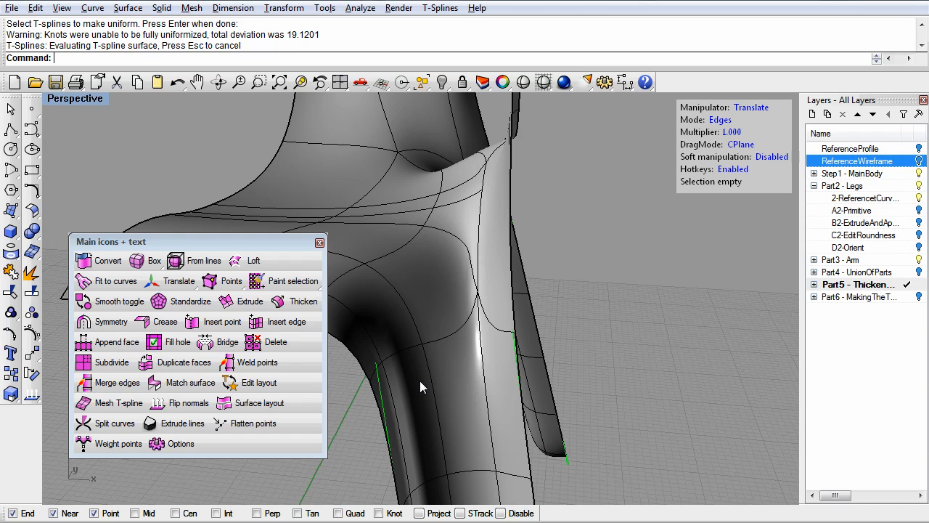
right_click_drag(419, 380, 489, 396)
Examine the joint between arm, seat and front leg from several angles, selecting edges around it
mouse_move(493, 351)
right_mouse_down()
mouse_move(472, 399)
mouse_move(452, 394)
mouse_move(479, 349)
right_mouse_up()
left_click(467, 361)
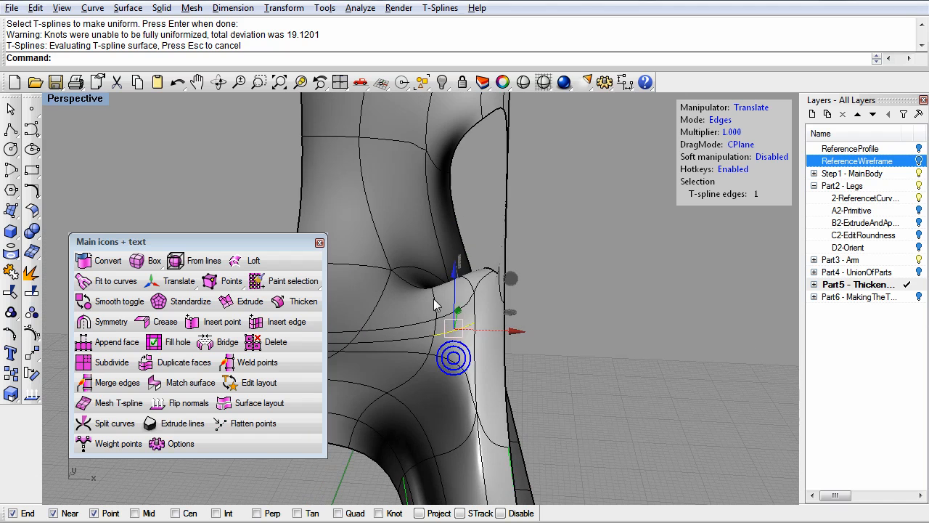
right_click_drag(456, 268, 460, 273)
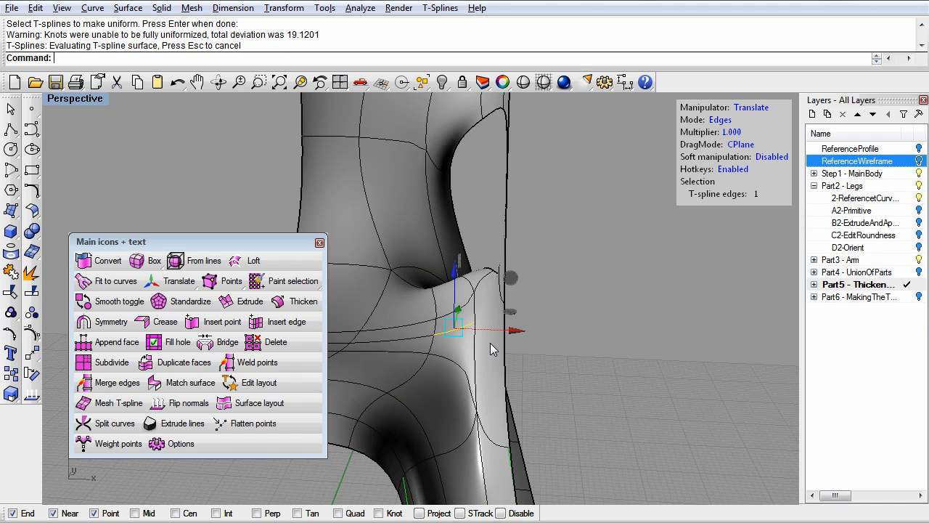
right_click_drag(477, 346, 537, 352)
left_click(512, 349, "shift")
left_click(450, 288, "shift")
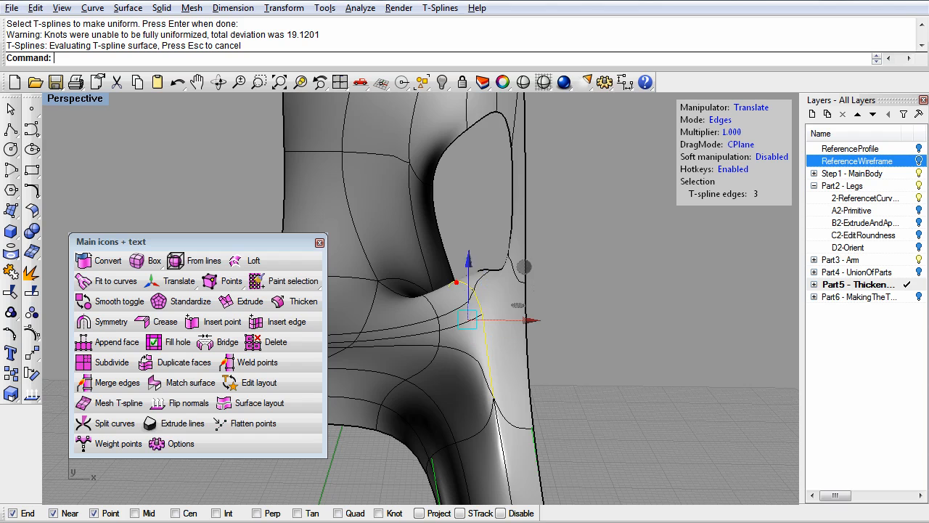
left_click_drag(489, 274, 527, 262)
left_click(594, 351)
right_click_drag(594, 349, 489, 452)
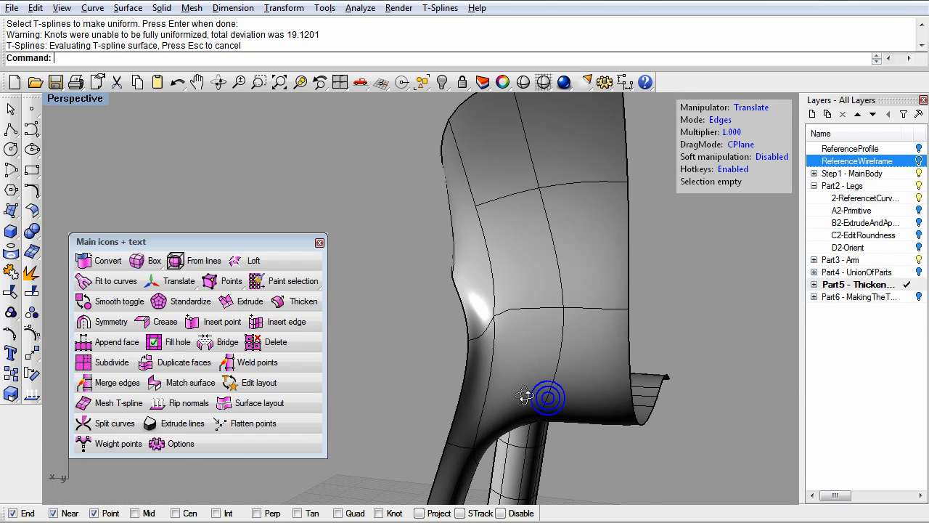
mouse_move(493, 361)
right_mouse_down()
mouse_move(529, 372)
mouse_move(548, 363)
mouse_move(539, 342)
mouse_move(597, 385)
mouse_move(476, 337)
mouse_move(537, 363)
mouse_move(556, 400)
mouse_move(592, 401)
mouse_move(467, 347)
right_mouse_up()
mouse_move(427, 325)
right_mouse_down()
mouse_move(394, 272)
mouse_move(549, 288)
mouse_move(610, 353)
mouse_move(498, 293)
mouse_move(514, 390)
mouse_move(535, 382)
mouse_move(482, 371)
mouse_move(535, 368)
mouse_move(537, 321)
right_mouse_up()
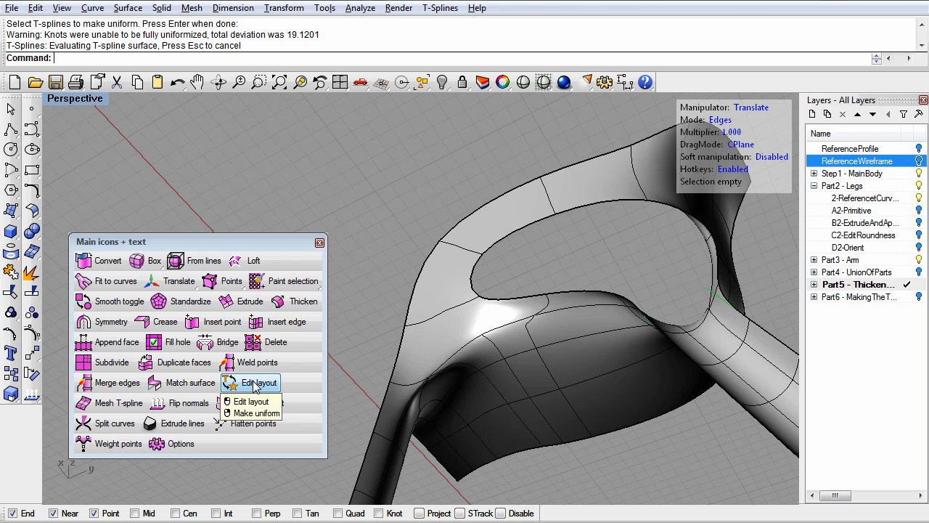
Edit the chair body's T-spline layout and run AutoRepair on its T-points and star points
left_click(255, 385)
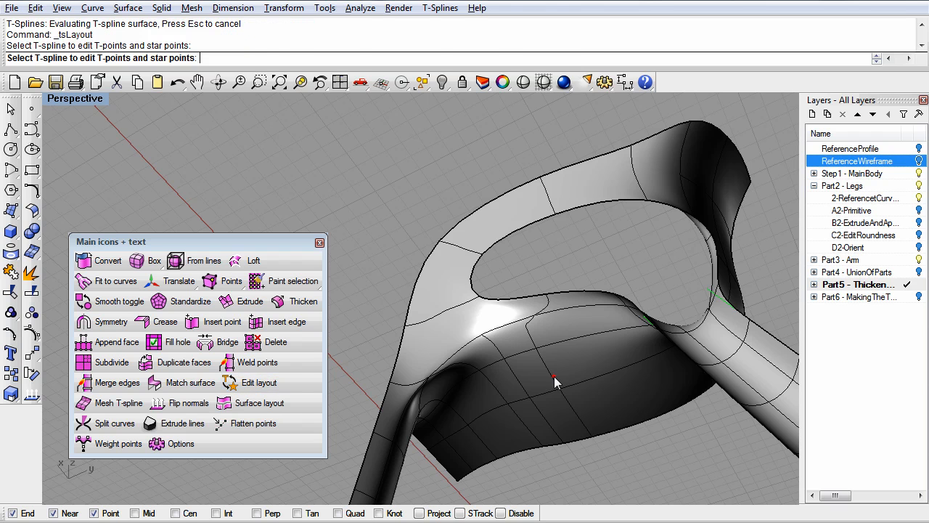
right_click_drag(521, 409, 486, 410)
right_click_drag(573, 343, 509, 349, "shift")
scroll(499, 268, "up", 6)
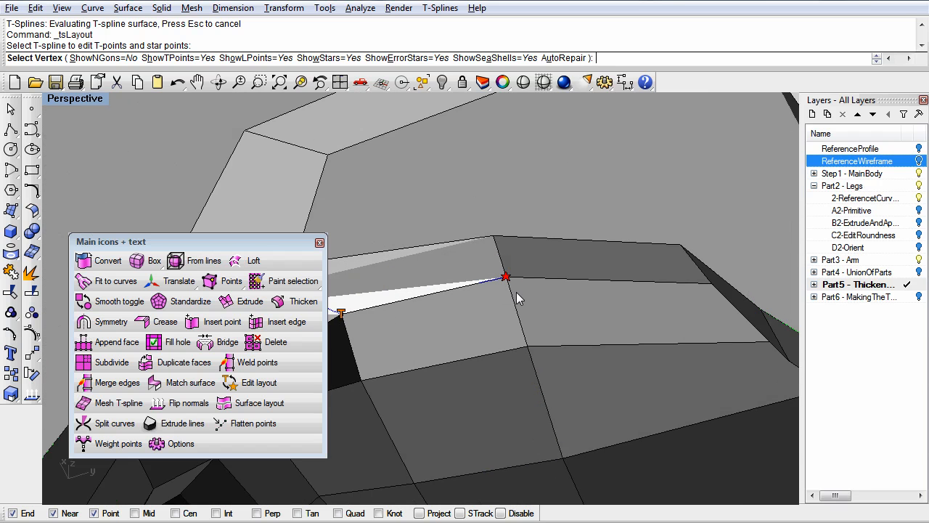
scroll(511, 292, "up", 2)
scroll(506, 279, "down", 2)
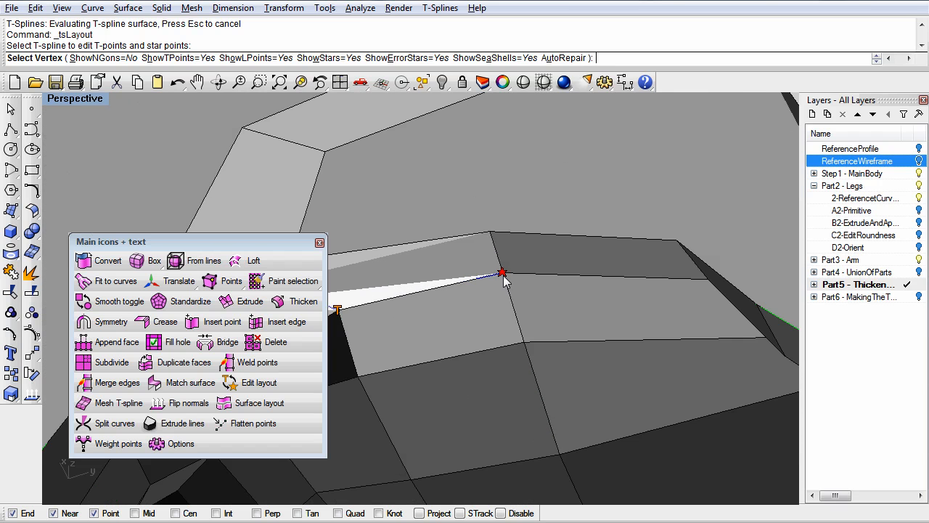
right_click_drag(503, 283, 541, 410, "shift")
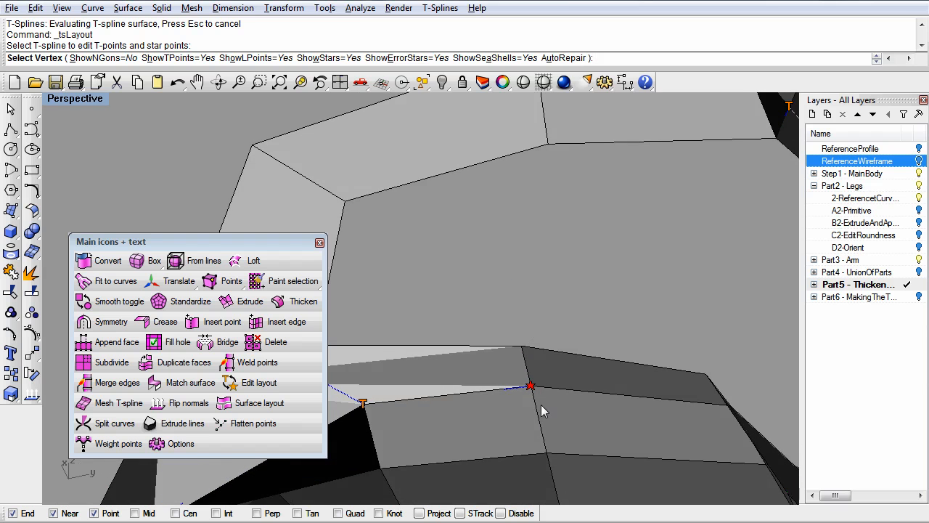
double_click(565, 58)
right_click_drag(520, 430, 534, 412, "shift")
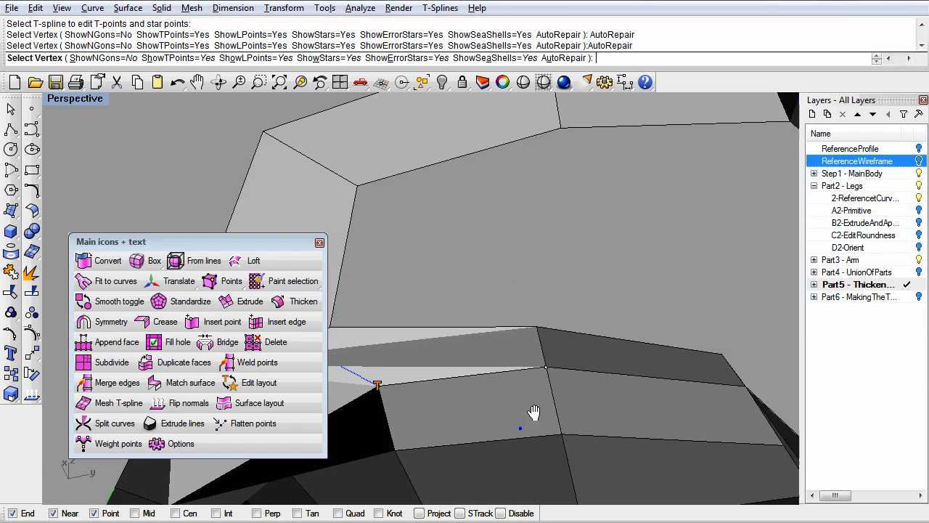
scroll(533, 412, "down", 6)
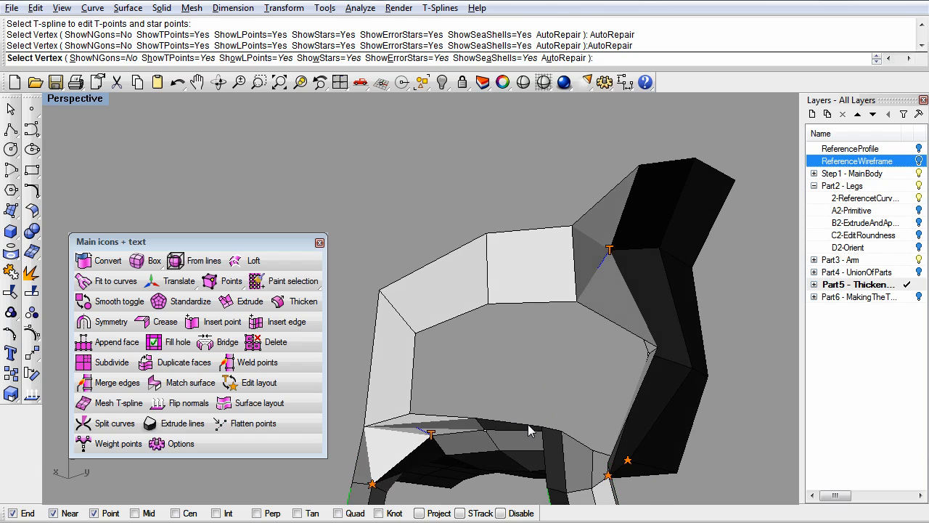
right_click(528, 425)
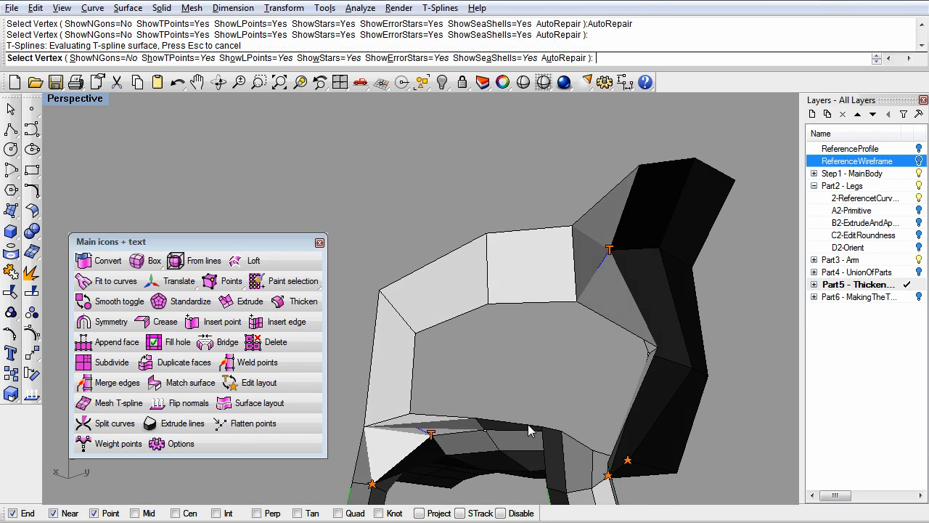
right_click(586, 387)
Examine the repaired half chair from several angles, checking an edge at the front leg joint
right_click_drag(593, 388, 486, 387)
right_click_drag(487, 388, 461, 385)
right_click_drag(371, 269, 480, 338)
right_click_drag(516, 421, 552, 414)
scroll(405, 354, "up", 3)
left_click(577, 376)
right_click_drag(577, 376, 595, 396)
left_click_drag(628, 318, 628, 328)
right_click_drag(521, 356, 475, 306, "shift")
scroll(554, 401, "down", 4)
scroll(518, 347, "down", 3)
right_click_drag(471, 338, 545, 420)
right_click_drag(467, 376, 514, 425, "shift")
right_click_drag(514, 425, 431, 396)
right_click_drag(431, 396, 472, 421)
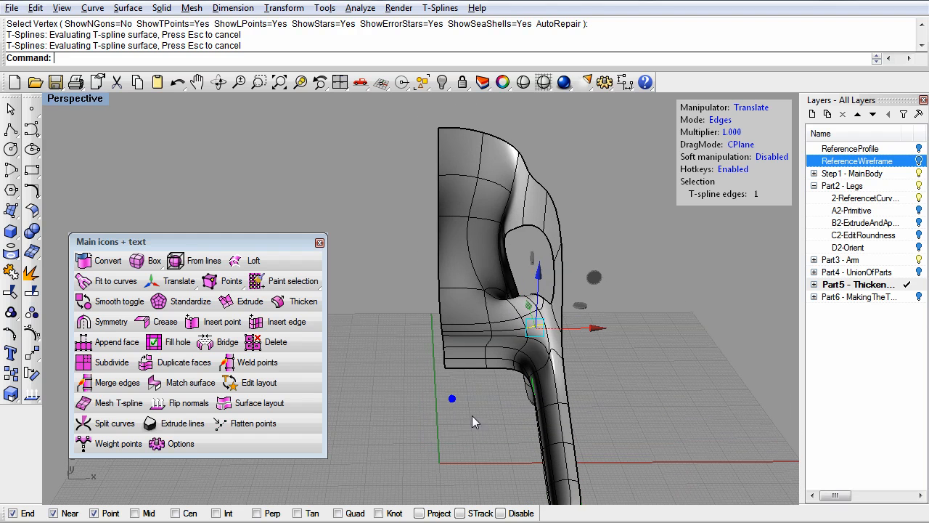
left_click(421, 317)
right_click_drag(421, 317, 393, 318)
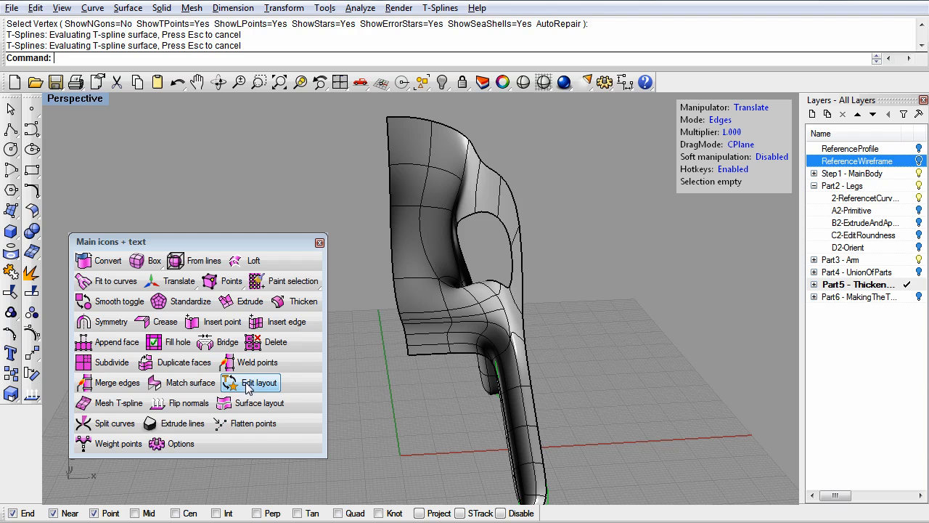
Use Set Points on the half chair's nine open centre edges to align them at world X = 0
right_click_drag(388, 411, 420, 409)
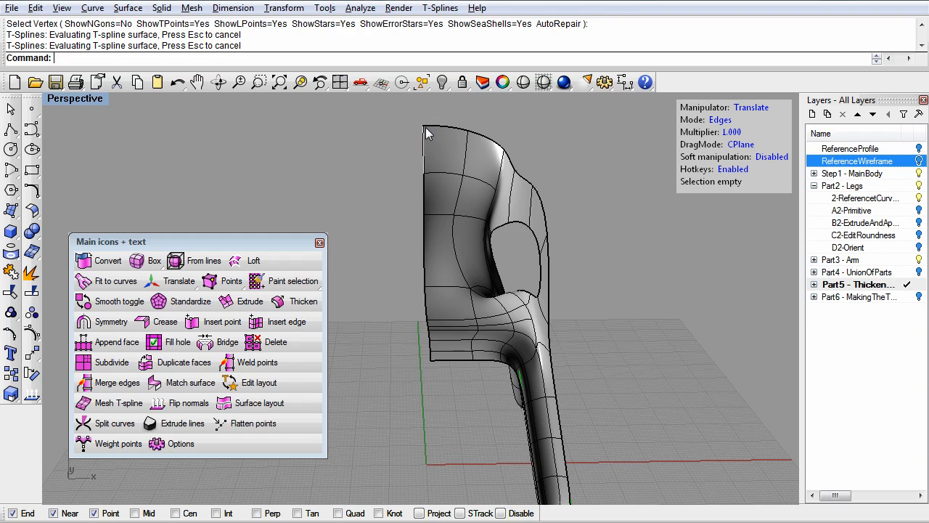
right_click_drag(444, 235, 438, 214)
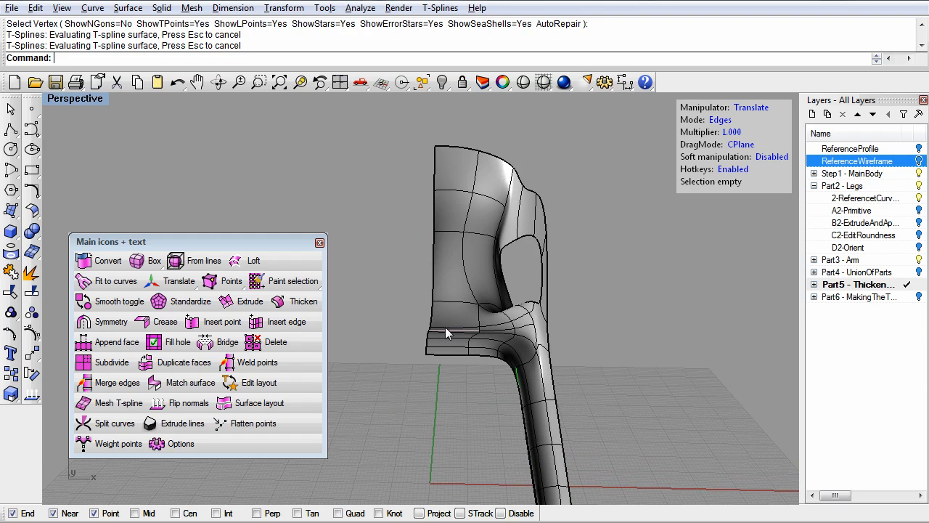
left_click_drag(394, 113, 448, 415)
right_click_drag(428, 399, 458, 400)
left_click(279, 9)
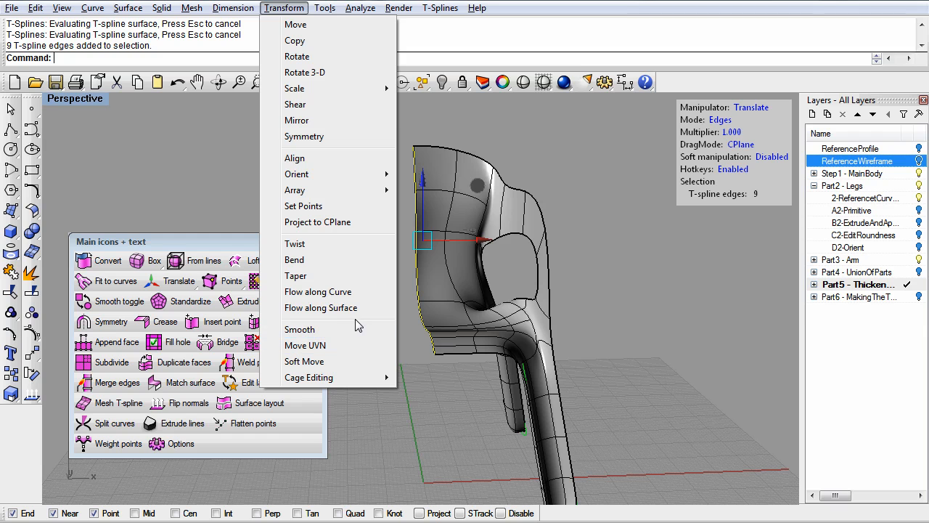
left_click(303, 206)
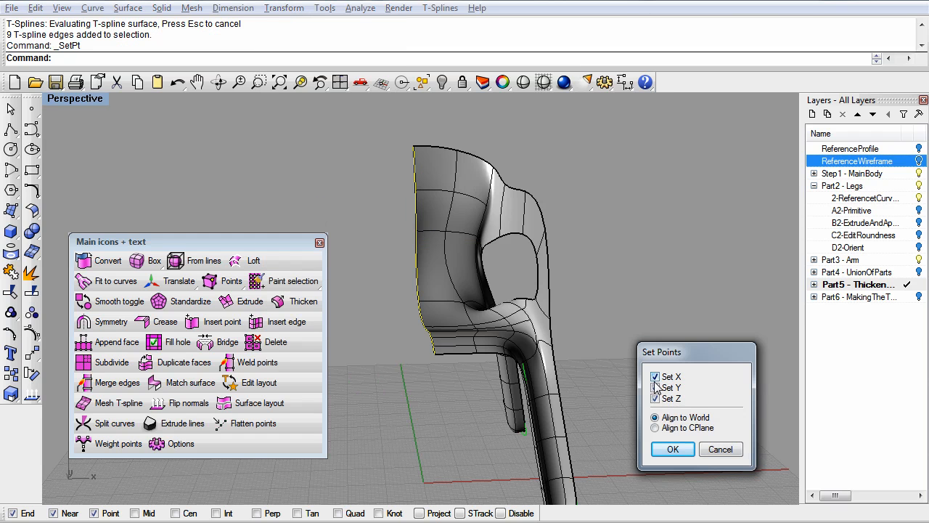
left_click(672, 449)
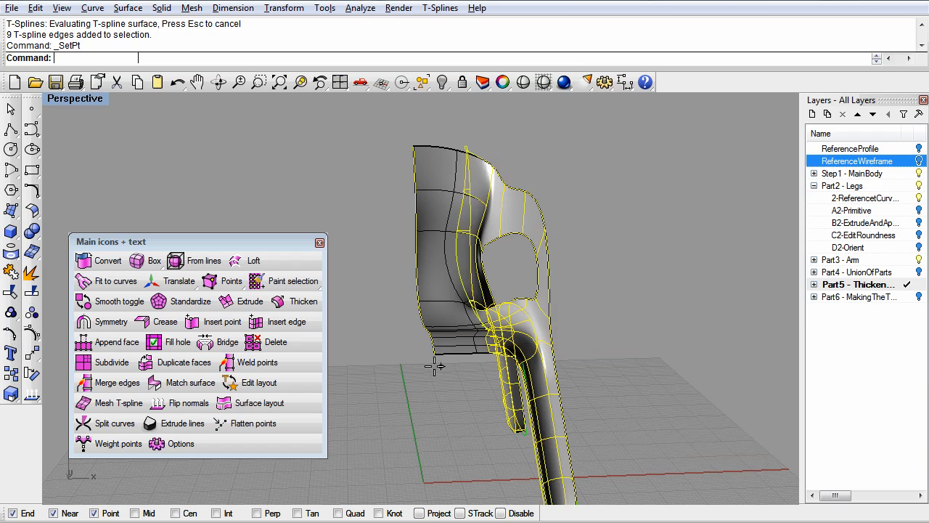
left_click(367, 364)
right_click_drag(434, 341, 432, 312)
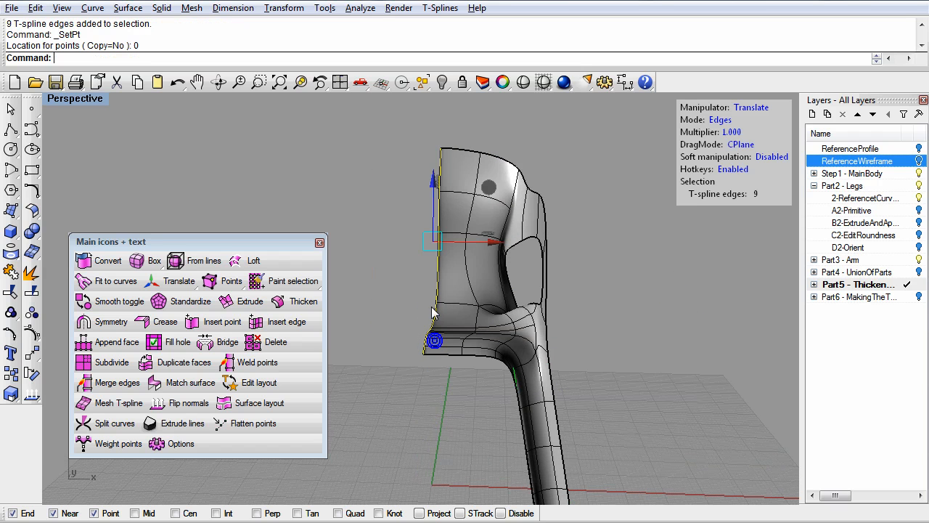
left_click(441, 372)
Apply X symmetry to the half chair with Weld set to Yes and a tolerance of 0.001
right_click_drag(443, 367, 486, 354)
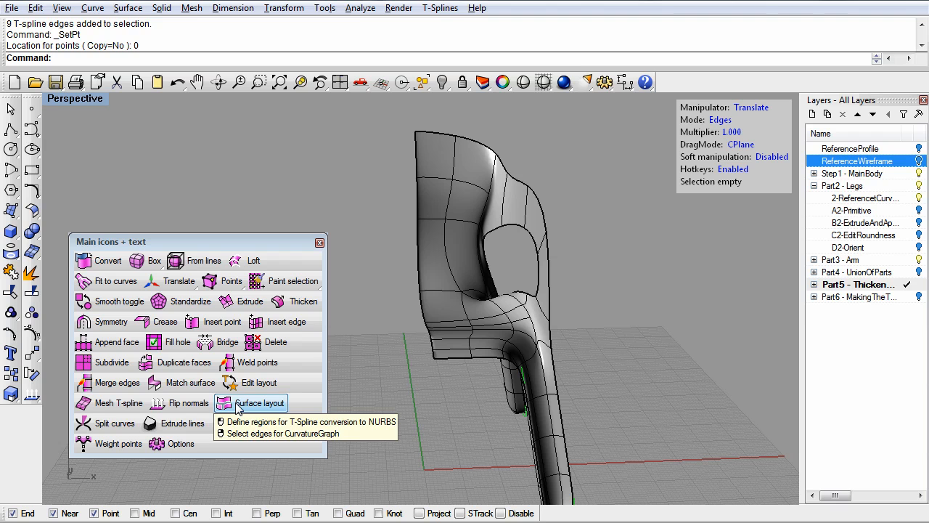
left_click(106, 321)
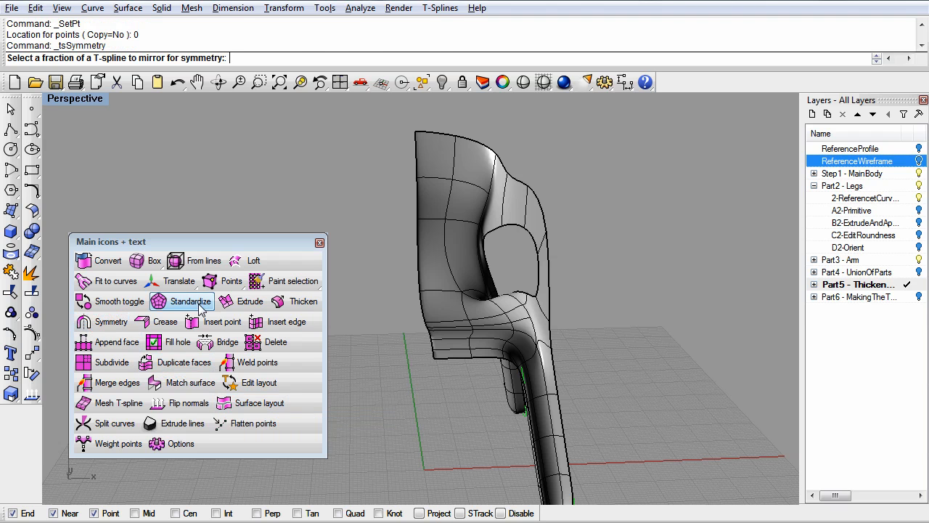
left_click(464, 305)
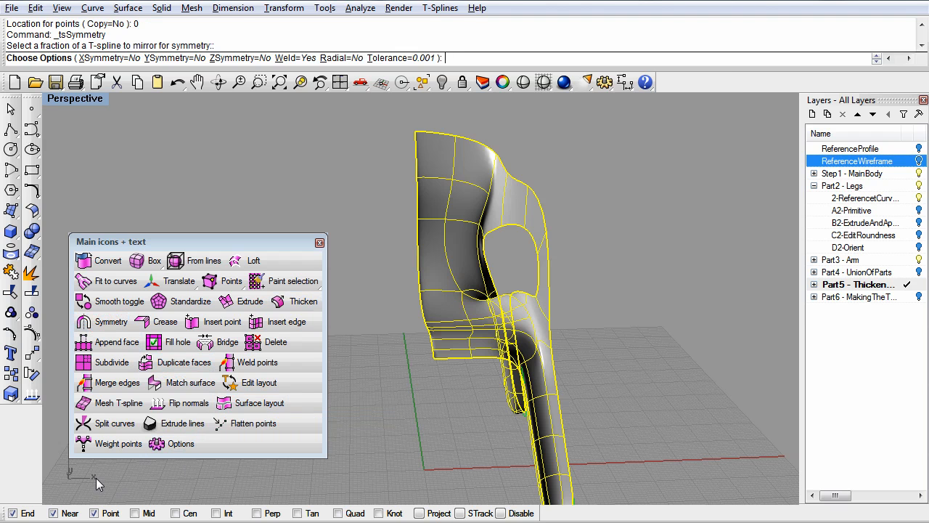
left_click(102, 58)
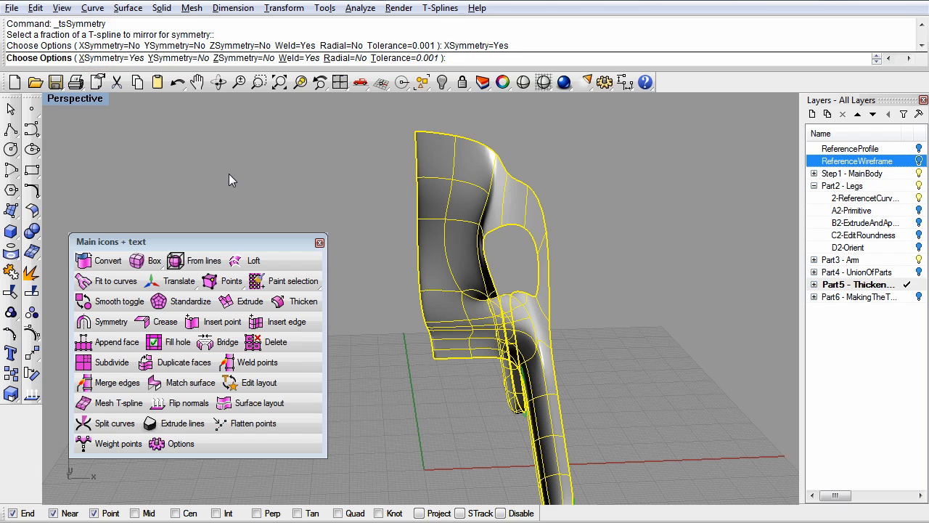
key("Return")
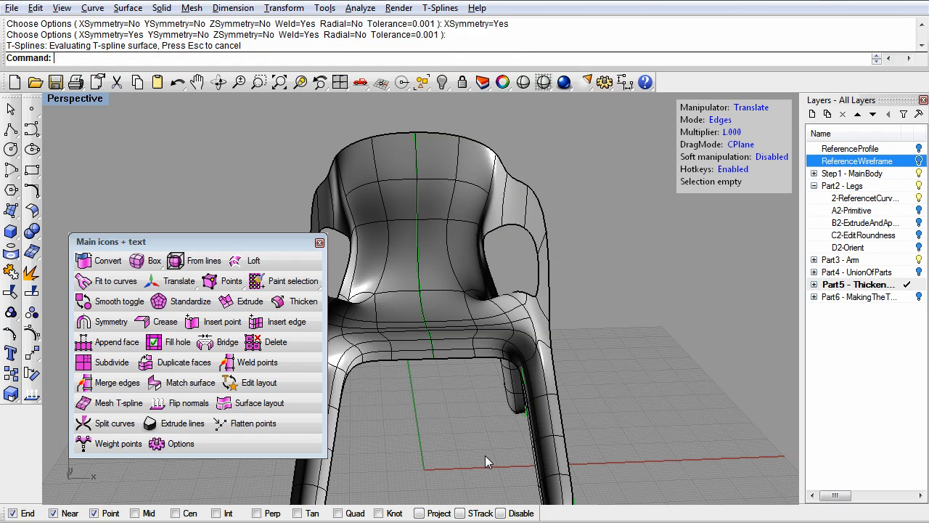
Examine the complete symmetric chair from several angles, checking edges around the seat and arm
right_click_drag(461, 418, 446, 362)
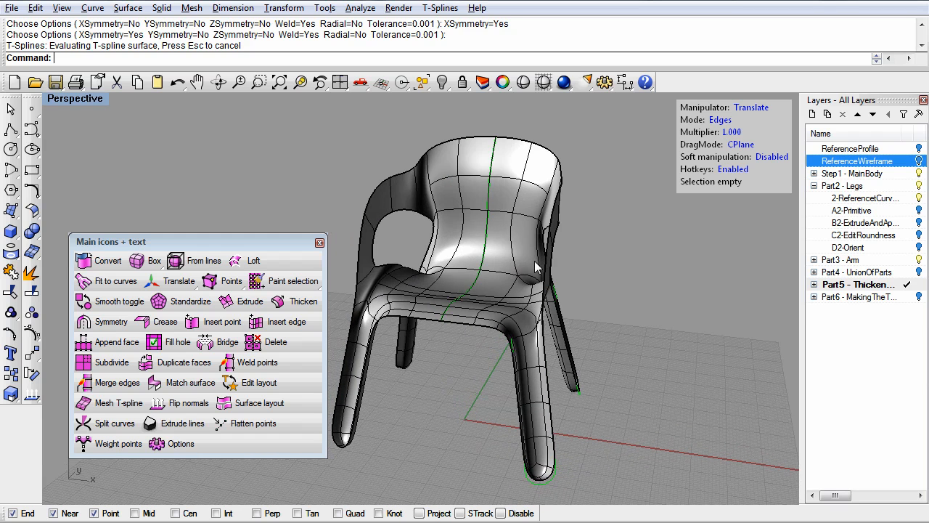
right_click_drag(535, 266, 595, 287)
left_click(523, 205)
right_click_drag(522, 204, 599, 273)
mouse_move(607, 267)
left_mouse_down()
mouse_move(632, 265)
mouse_move(603, 275)
left_mouse_up()
mouse_move(531, 298)
right_mouse_down()
mouse_move(561, 299)
mouse_move(548, 292)
right_mouse_up()
left_click(522, 277)
left_click_drag(512, 217, 513, 225)
left_click(612, 322)
right_click_drag(602, 382, 453, 348)
scroll(454, 340, "up", 3)
scroll(495, 394, "down", 2)
right_click_drag(494, 388, 507, 353)
scroll(479, 327, "up", 2)
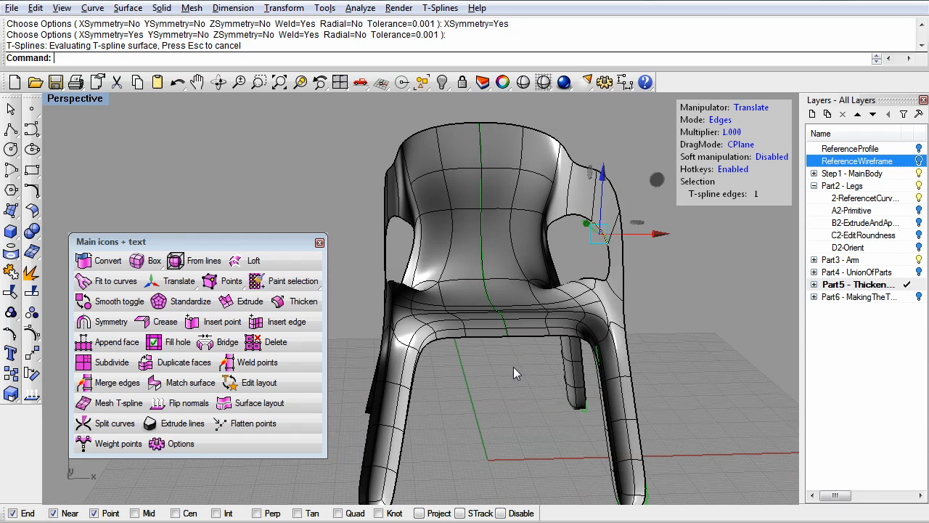
Thicken the whole chair T-spline by 2 along per-vertex normals, with creased edges and no copy
left_click(297, 302)
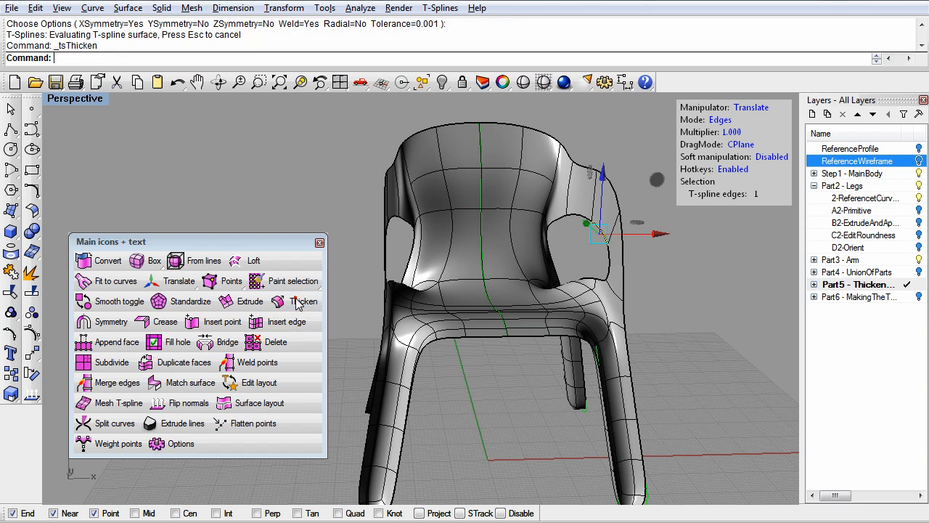
left_click(478, 330)
key("Return")
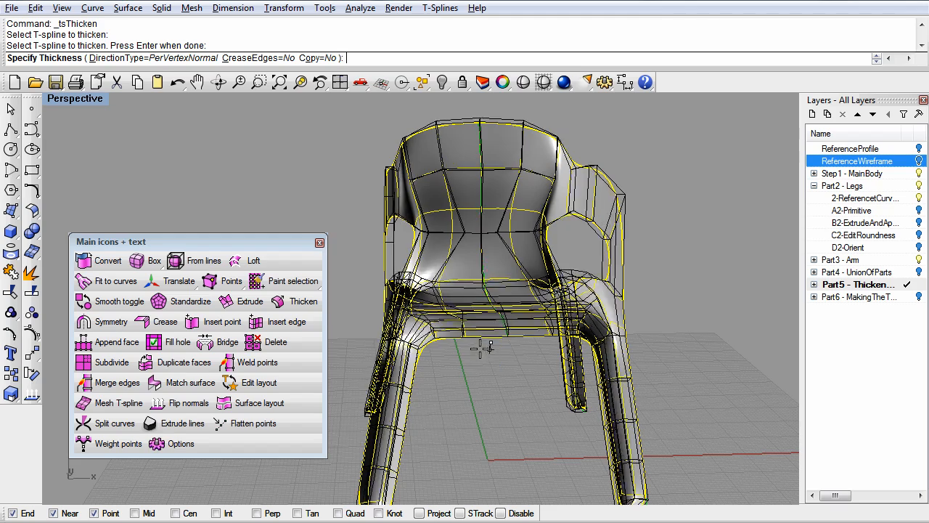
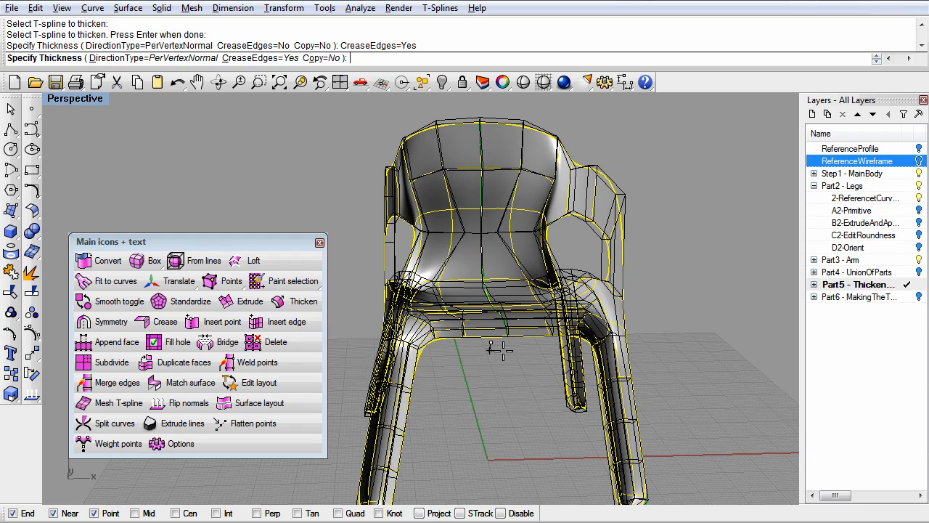
key("Return")
scroll(500, 350, "up", 5)
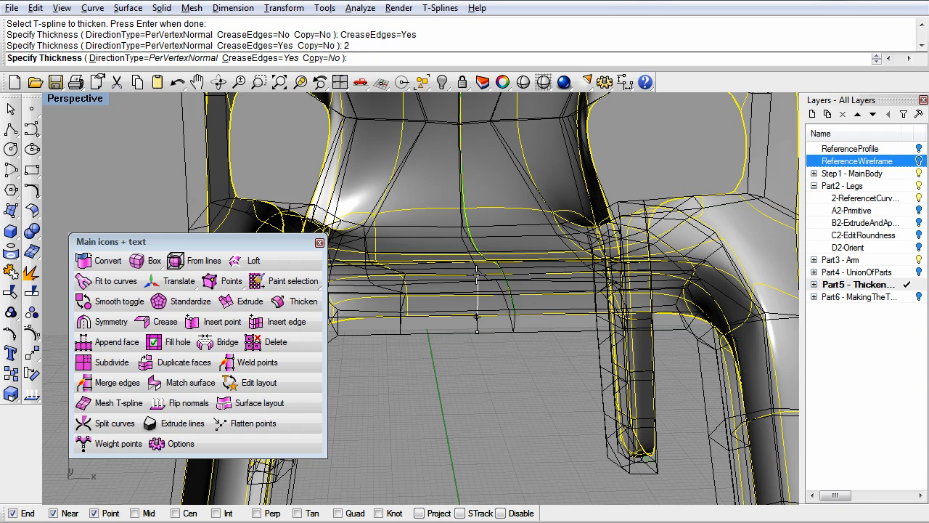
left_click(476, 275)
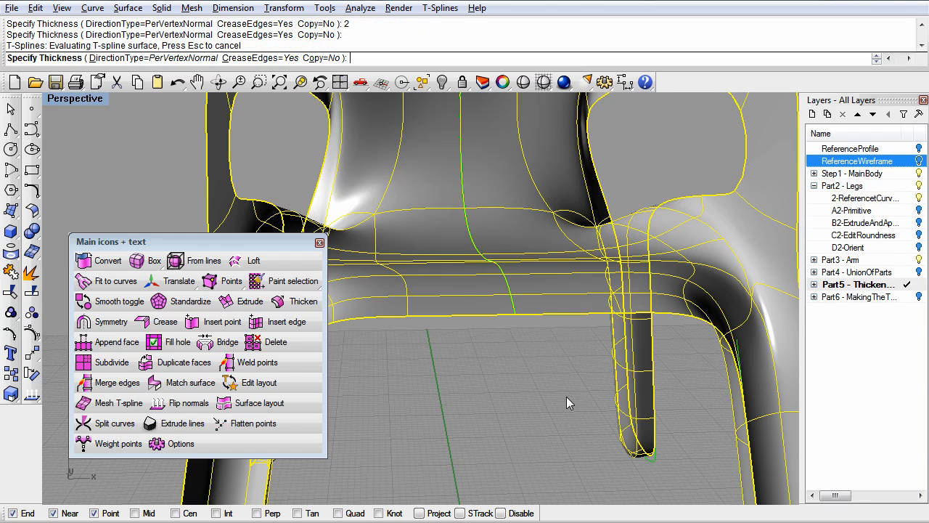
Examine the thickened chair's creased edges along the seat front, arms and legs from several angles
mouse_move(507, 290)
right_mouse_down()
mouse_move(504, 335)
mouse_move(486, 338)
right_mouse_up()
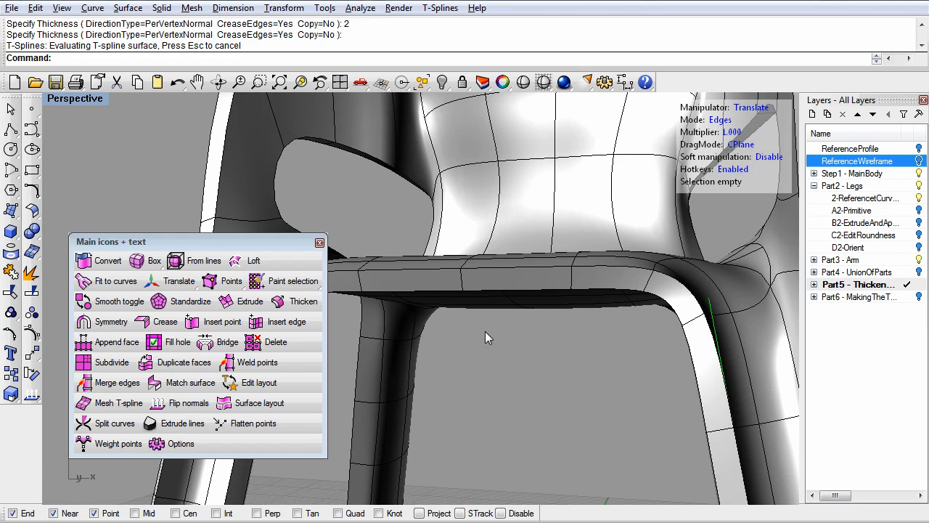
left_click(464, 263)
left_click_drag(517, 209, 518, 180)
right_click_drag(506, 341, 541, 377)
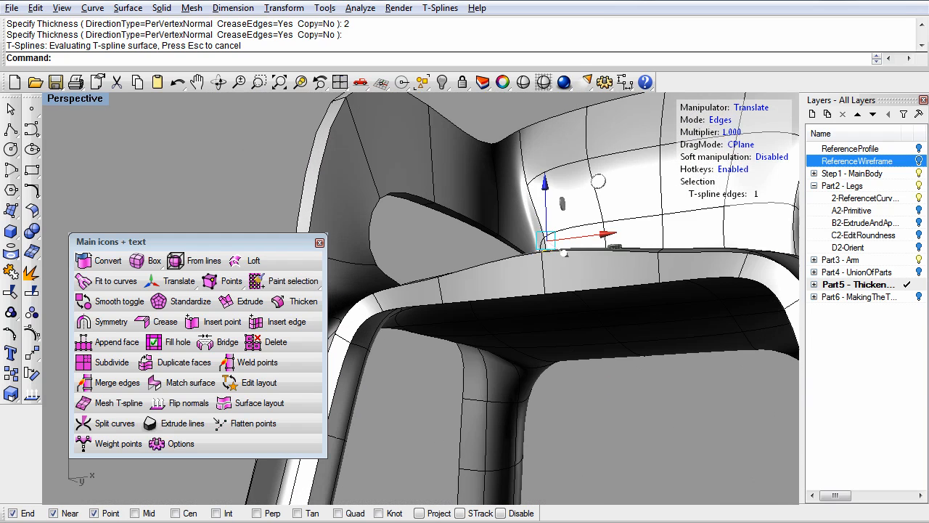
left_click_drag(564, 199, 563, 211)
right_click_drag(506, 325, 446, 232)
mouse_move(448, 232)
left_mouse_down()
mouse_move(456, 235)
mouse_move(449, 230)
left_mouse_up()
right_click_drag(500, 312, 510, 47)
right_click_drag(656, 277, 486, 262)
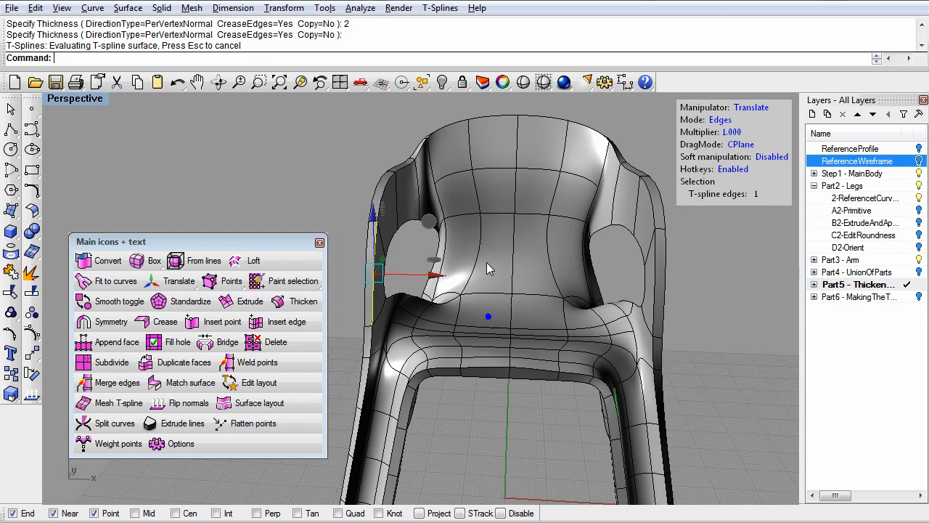
Create a clipping plane enclosing the chair in the Right view, applied against the Perspective view, to section the chair through its middle
type("ClippingPlane")
key("Return")
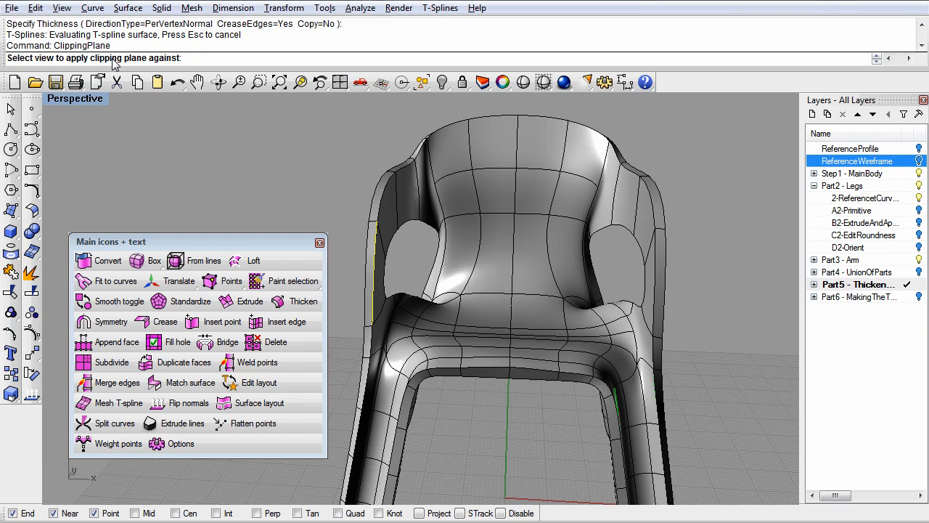
double_click(96, 103)
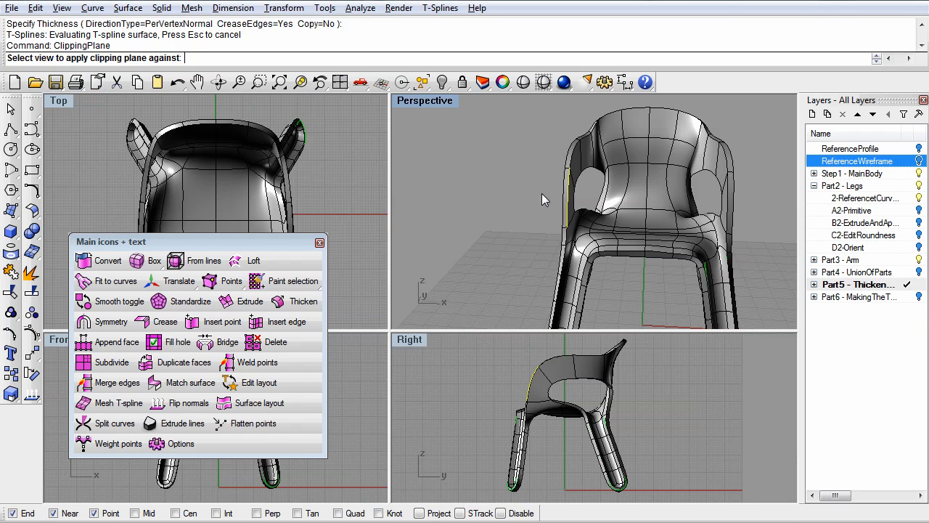
left_click(469, 190)
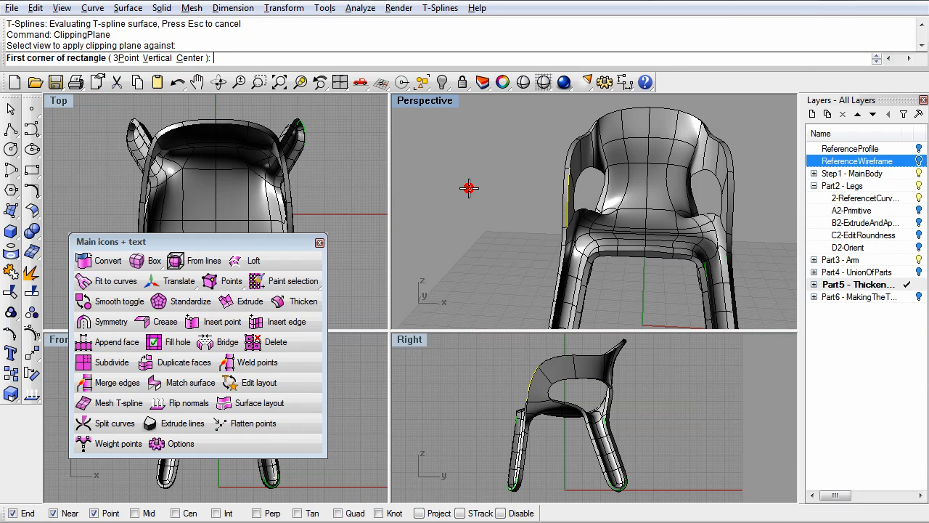
scroll(470, 366, "down", 3)
left_click(457, 354)
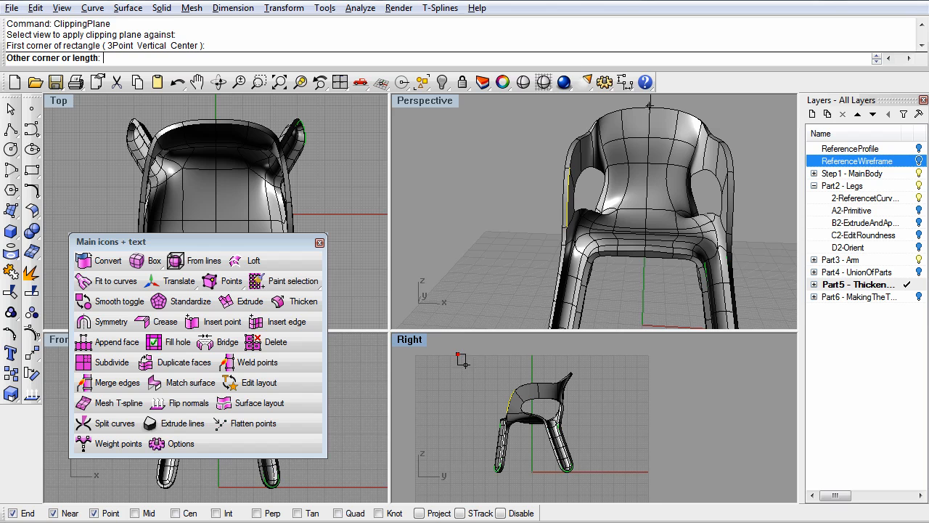
left_click(609, 489)
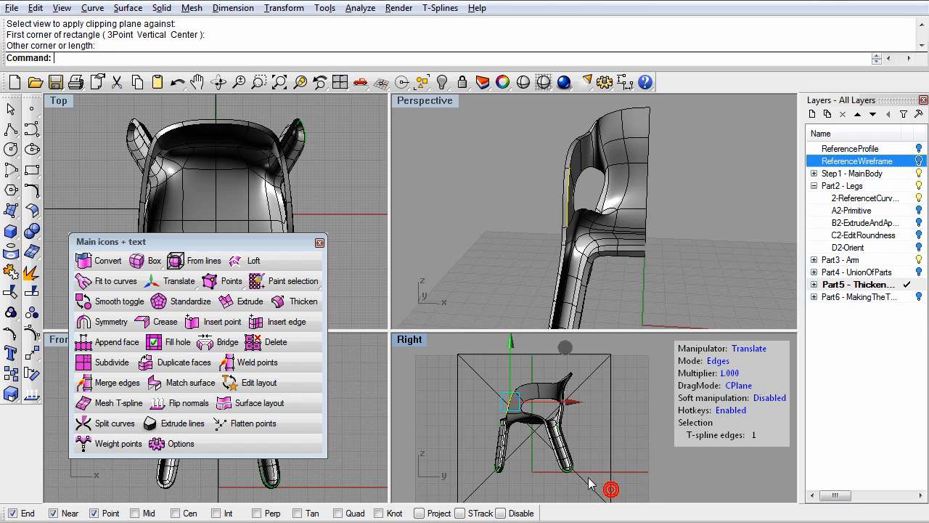
Examine the sectioned chair in the Perspective view, checking the wall thickness along the cut backrest and seat
double_click(433, 104)
right_click_drag(485, 199, 566, 266)
right_click_drag(640, 379, 589, 267)
scroll(619, 276, "up", 3)
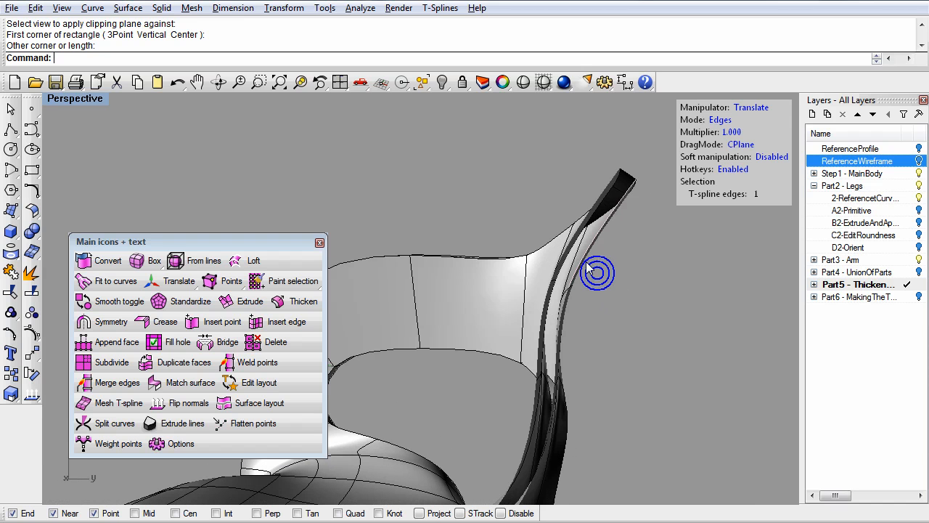
right_click_drag(612, 228, 601, 389)
Delete the clipping plane from the Right view
double_click(93, 104)
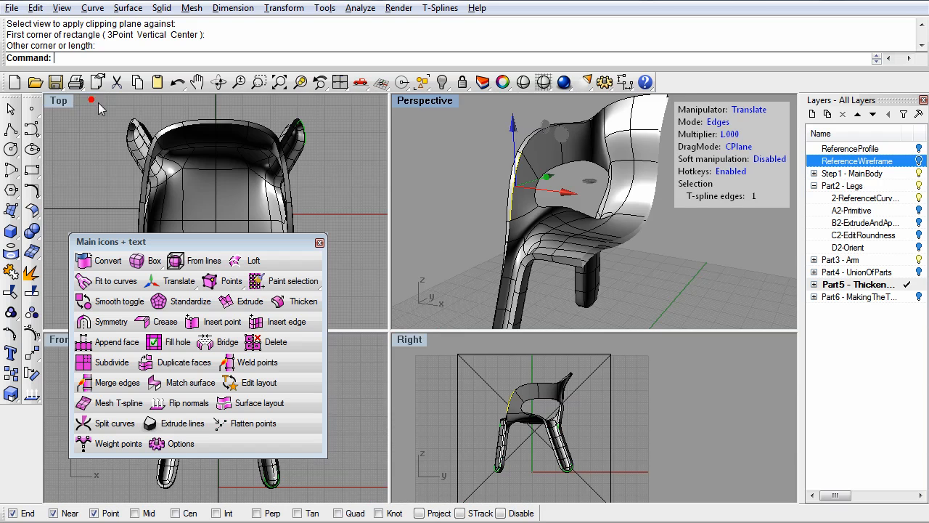
left_click(537, 356)
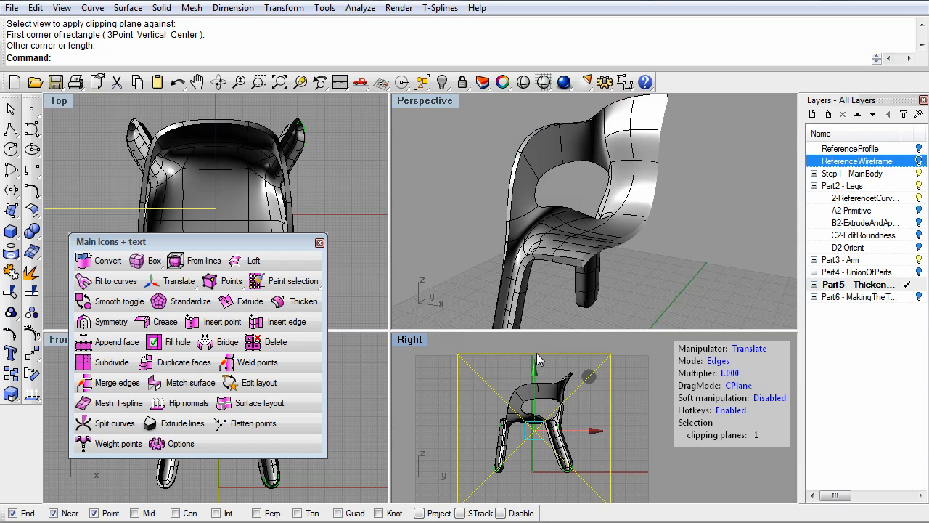
key("Delete")
left_click(546, 275)
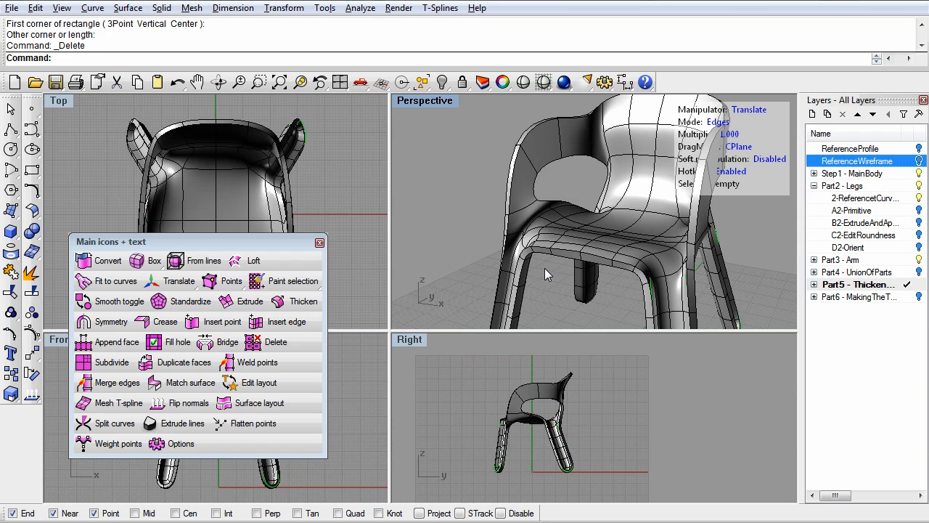
Undo the recent manipulations and the creased-edge thickening of the chair
key("ctrl+z")
key("ctrl+z")
key("ctrl+z")
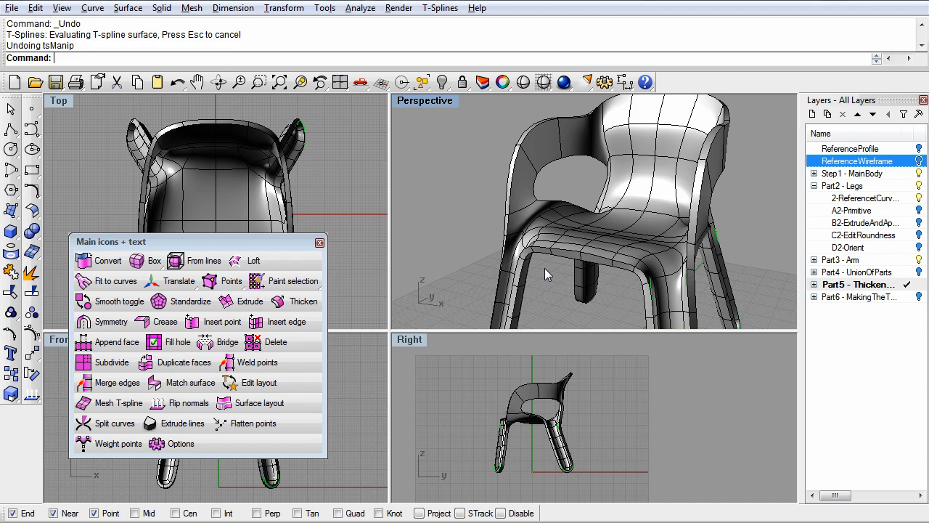
key("ctrl+z")
key("ctrl+z")
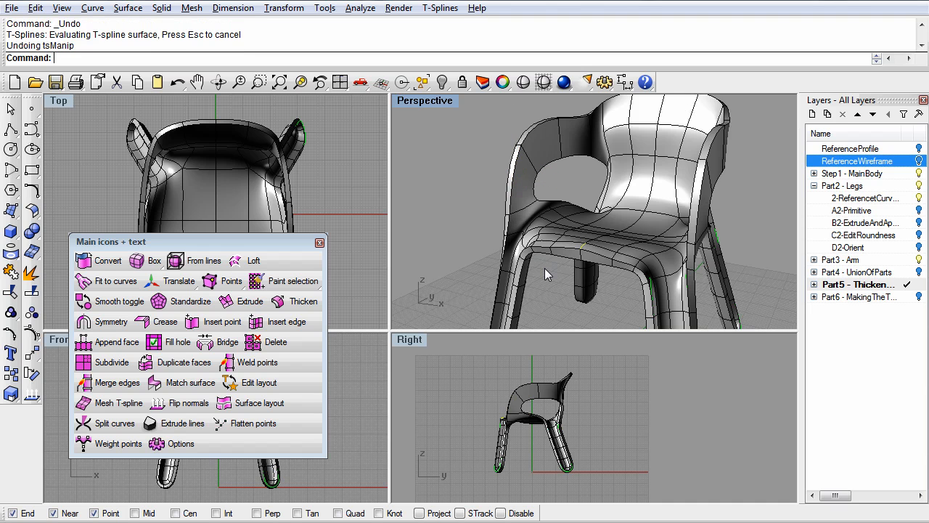
key("ctrl+z")
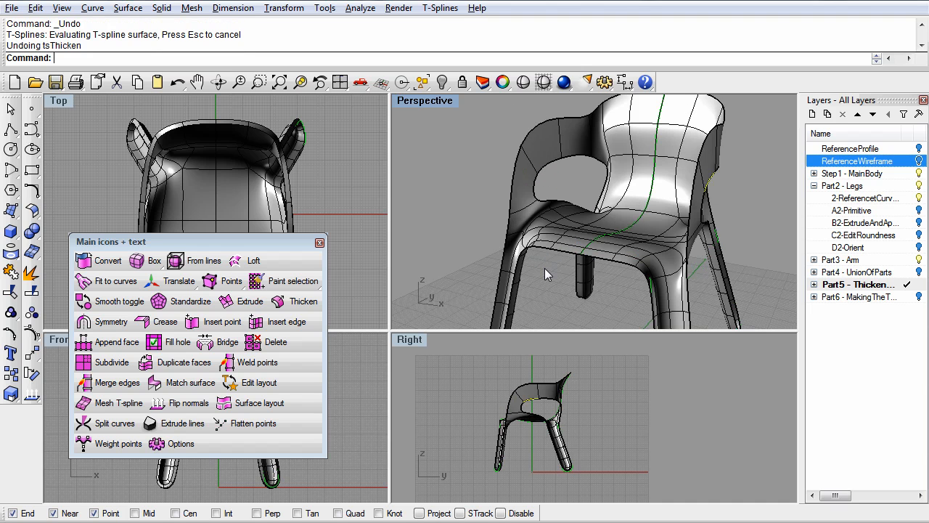
Thicken the whole chair T-spline by 2 along per-vertex normals, with CreaseEdges set to No and no copy
double_click(436, 102)
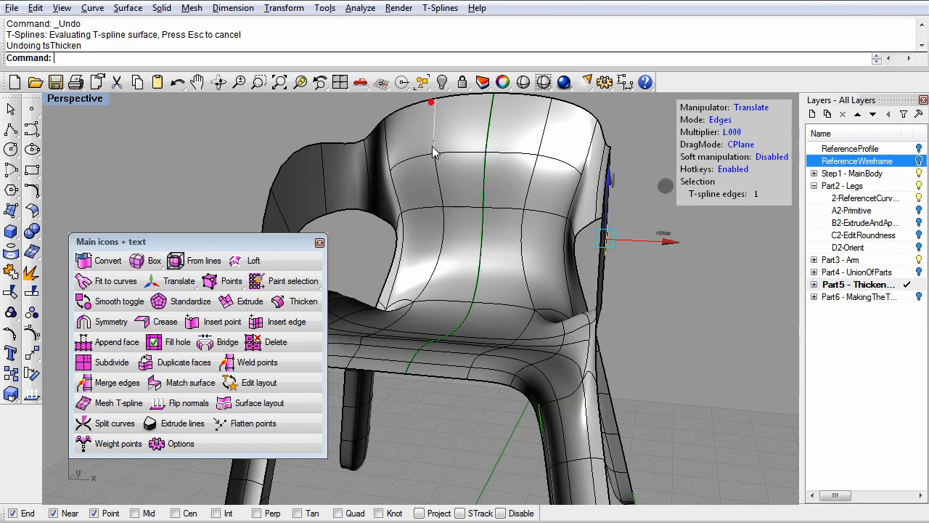
scroll(450, 334, "up", 3)
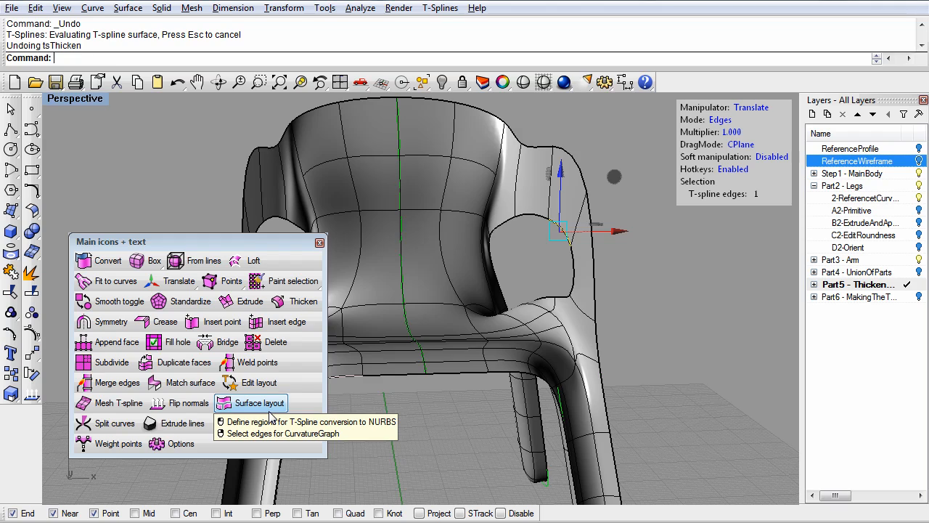
left_click(299, 301)
left_click(404, 312)
key("Return")
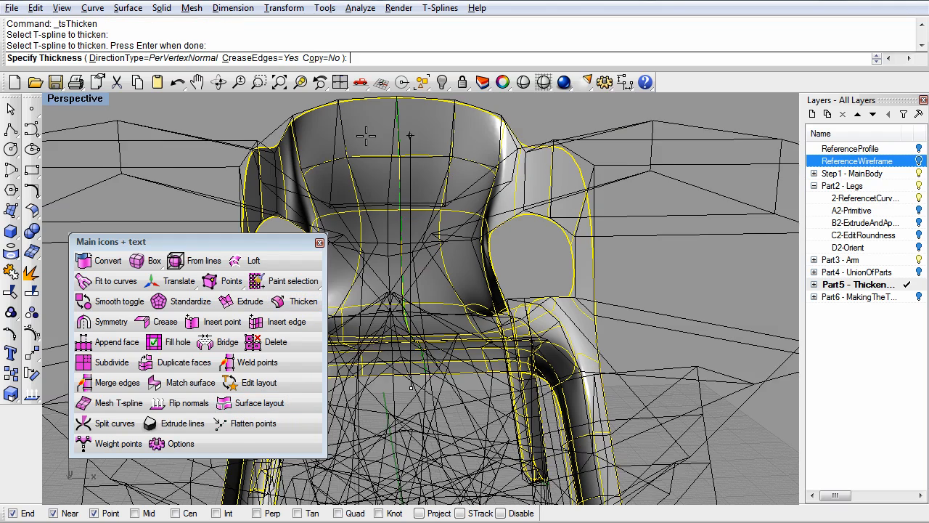
left_click(281, 58)
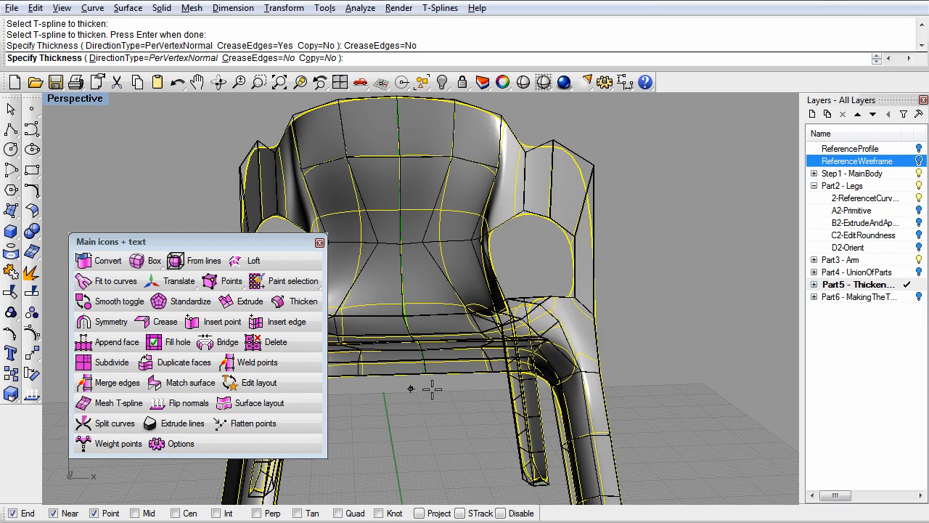
type("23")
key("Return")
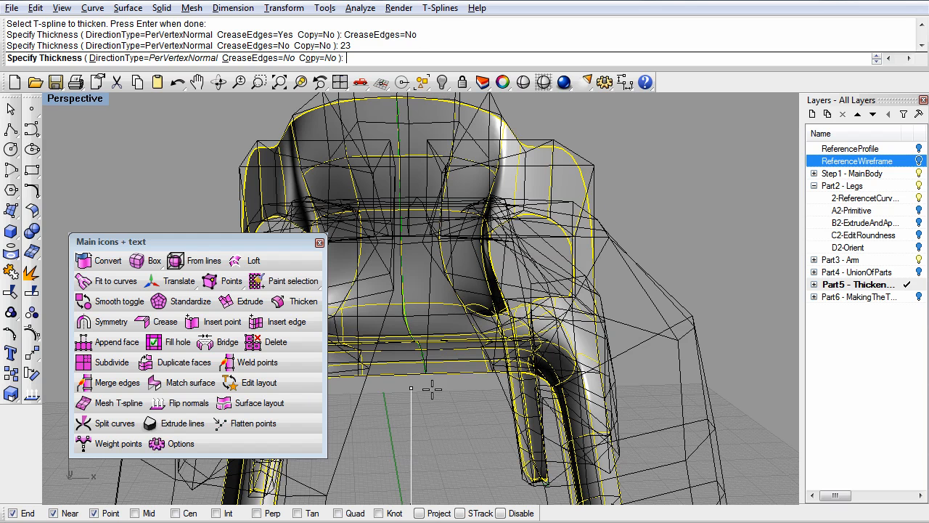
type("2")
key("Return")
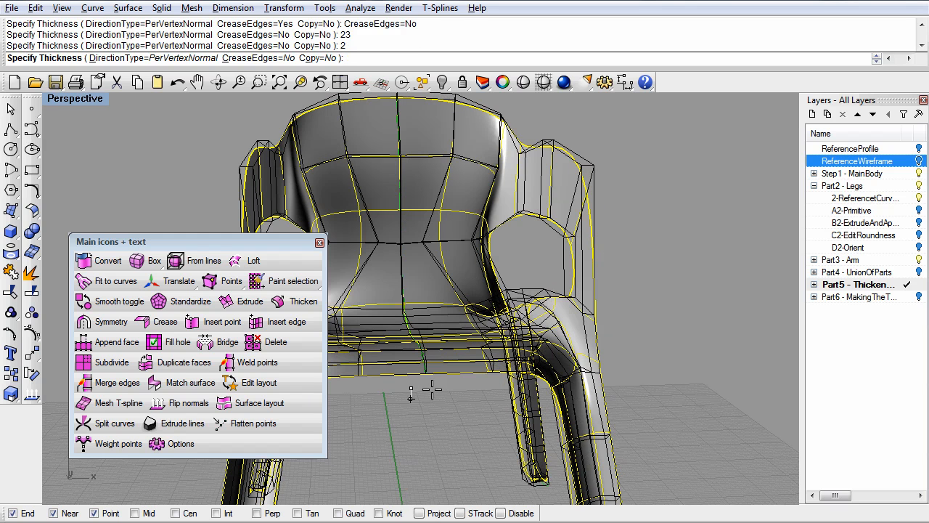
left_click(419, 325)
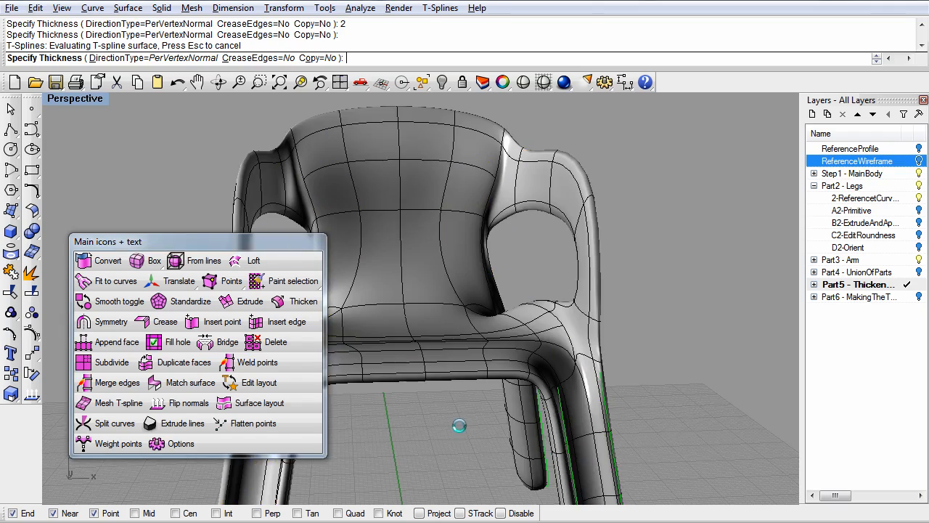
Set the T-Splines display meshing preset to High in the options
right_click_drag(447, 422, 491, 378)
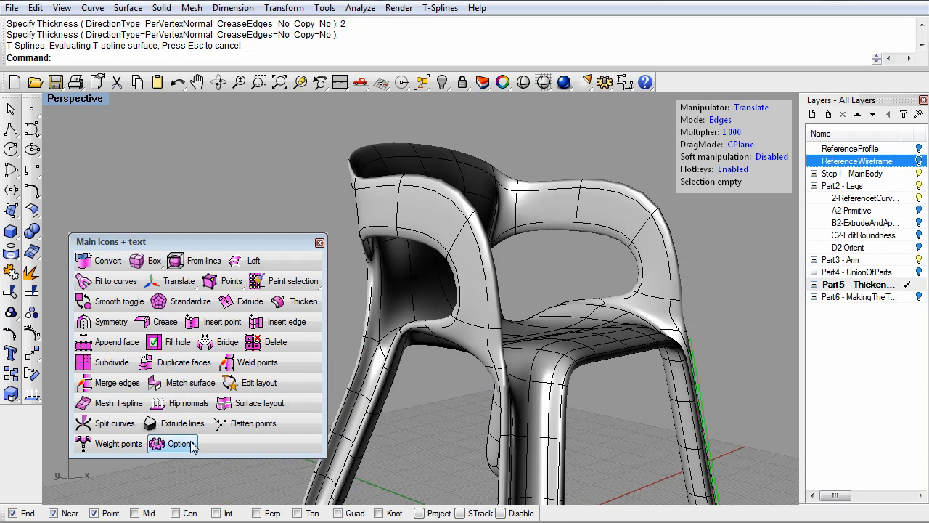
left_click(178, 443)
left_click(527, 165)
left_click(513, 197)
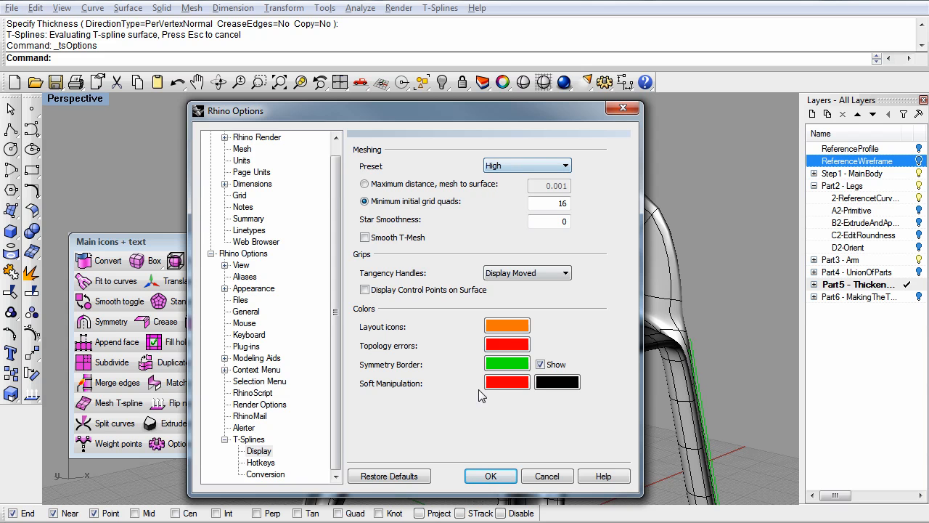
left_click(489, 476)
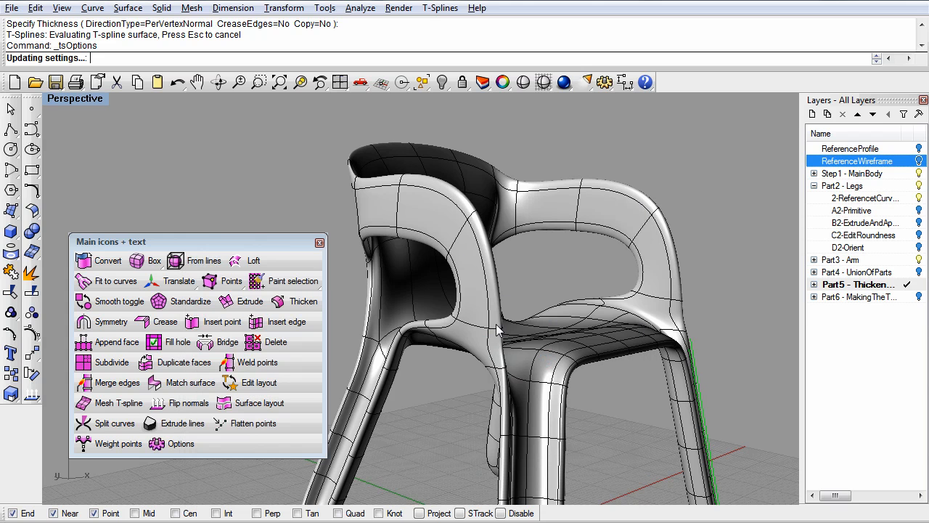
Select the ring of short thickness edges around the chair's rim, starting from one edge on the seat front
mouse_move(591, 398)
right_mouse_down()
mouse_move(572, 352)
mouse_move(479, 350)
right_mouse_up()
mouse_move(611, 387)
right_mouse_down()
mouse_move(486, 373)
mouse_move(472, 312)
right_mouse_up()
right_click_drag(371, 286, 516, 316)
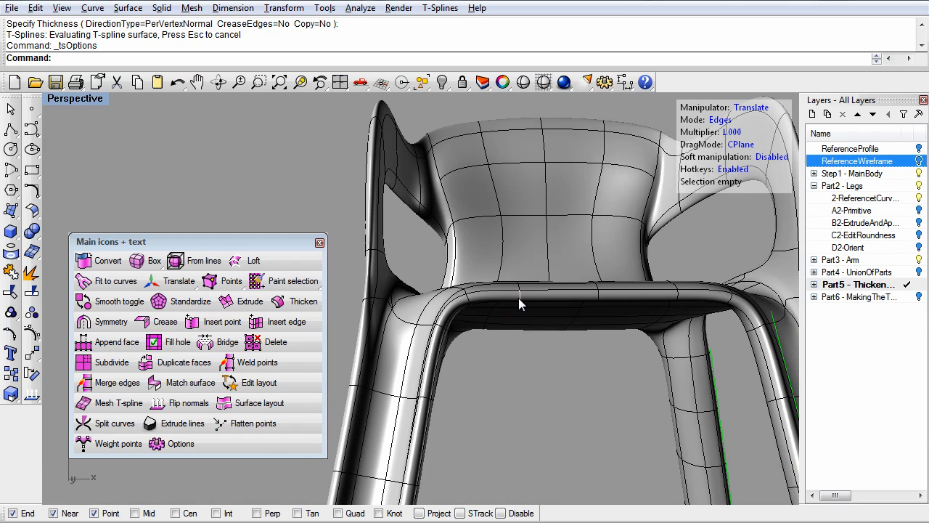
left_click(518, 295)
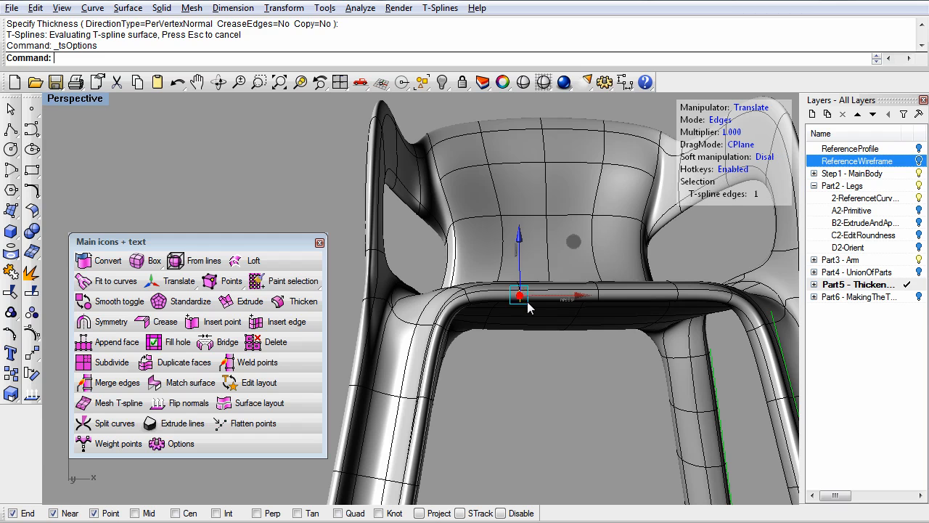
left_click(274, 286)
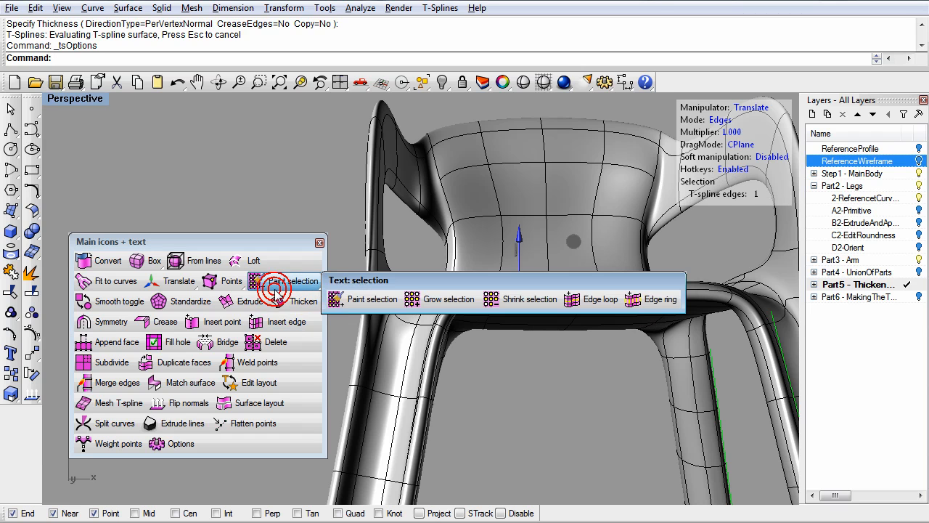
mouse_move(370, 289)
left_mouse_down()
mouse_move(158, 137)
mouse_move(90, 148)
left_mouse_up()
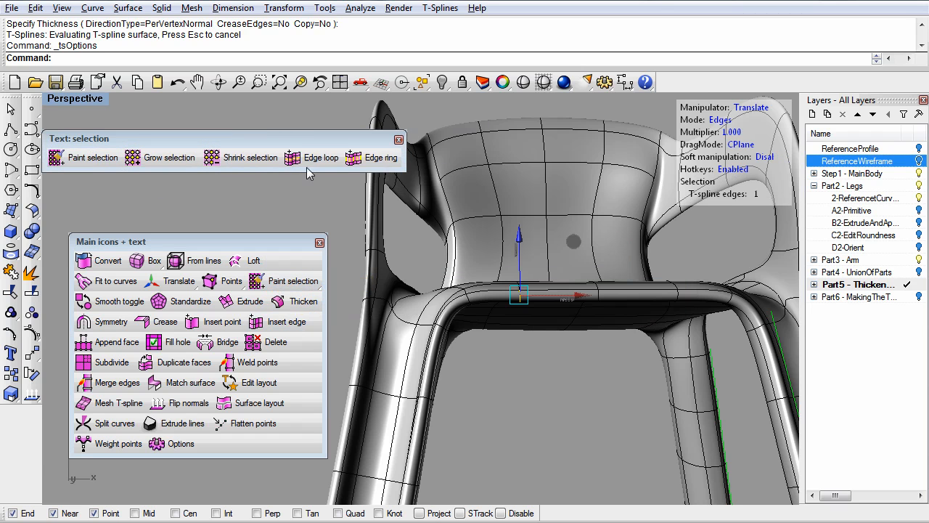
left_click(360, 165)
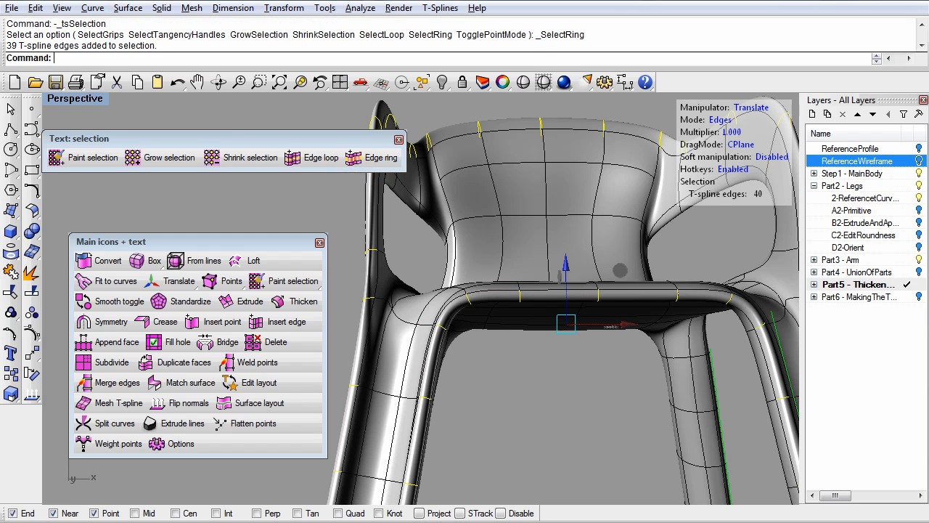
right_click_drag(673, 357, 780, 381)
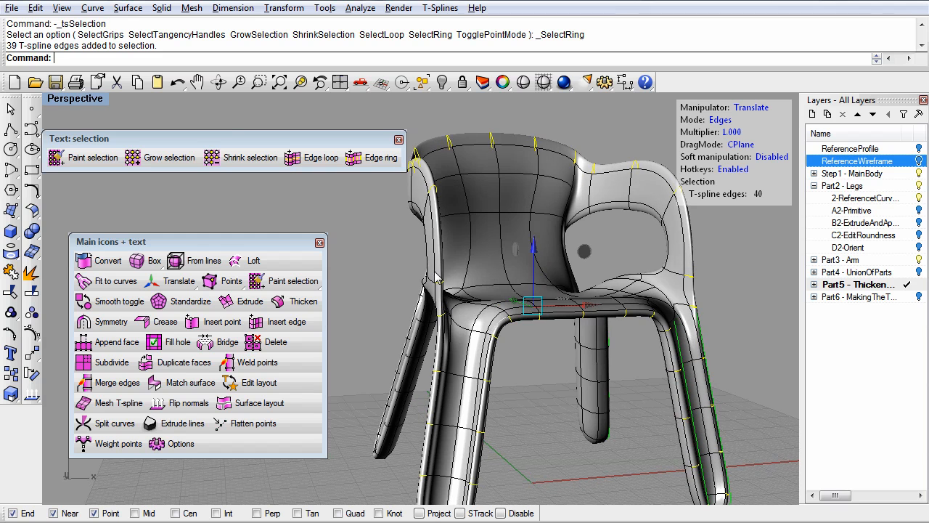
Insert a new edge with Simple insertion across the selected edge ring, at 0.5 of each edge's length
left_click(274, 325)
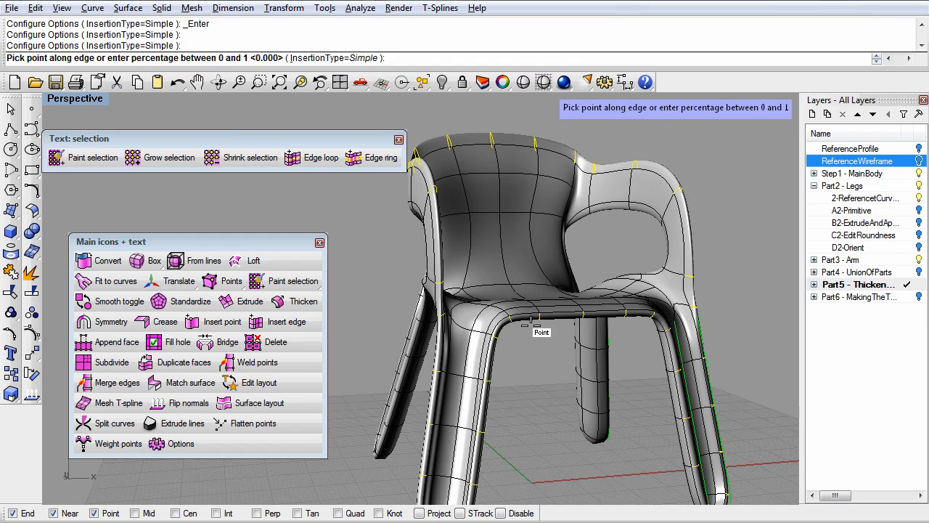
scroll(542, 323, "up", 2)
scroll(543, 327, "up", 2)
scroll(556, 326, "up", 2)
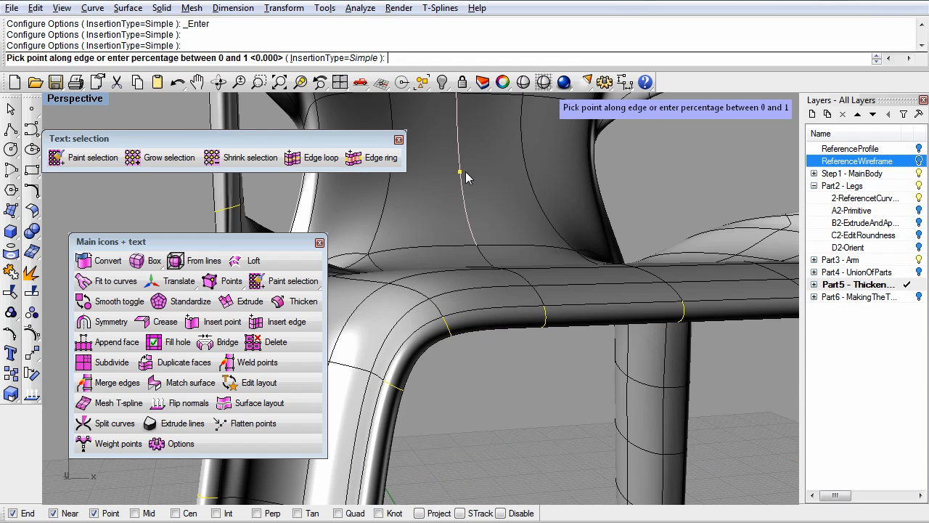
scroll(545, 314, "up", 1)
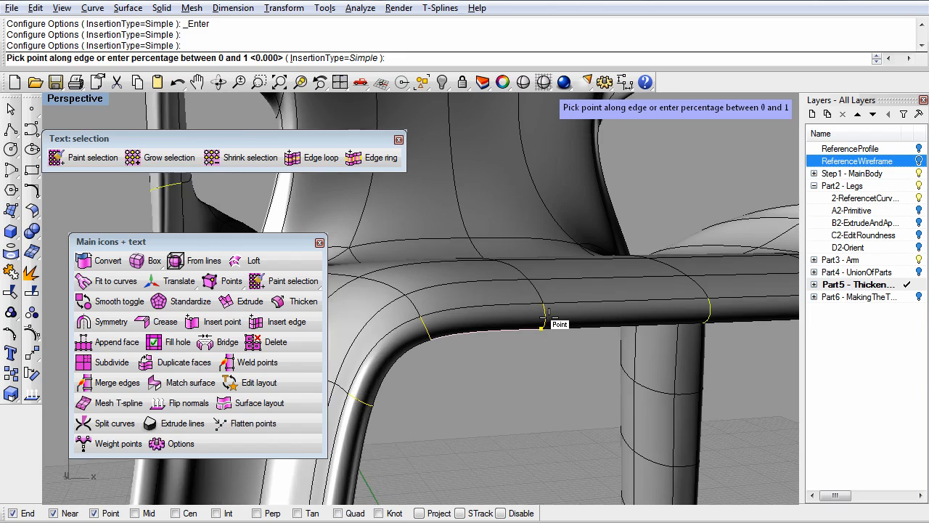
scroll(545, 314, "up", 1)
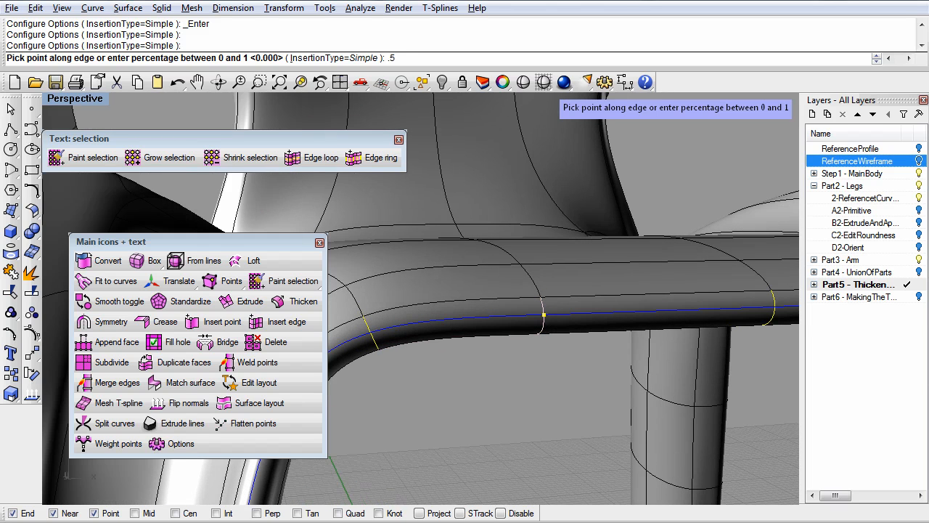
key("Return")
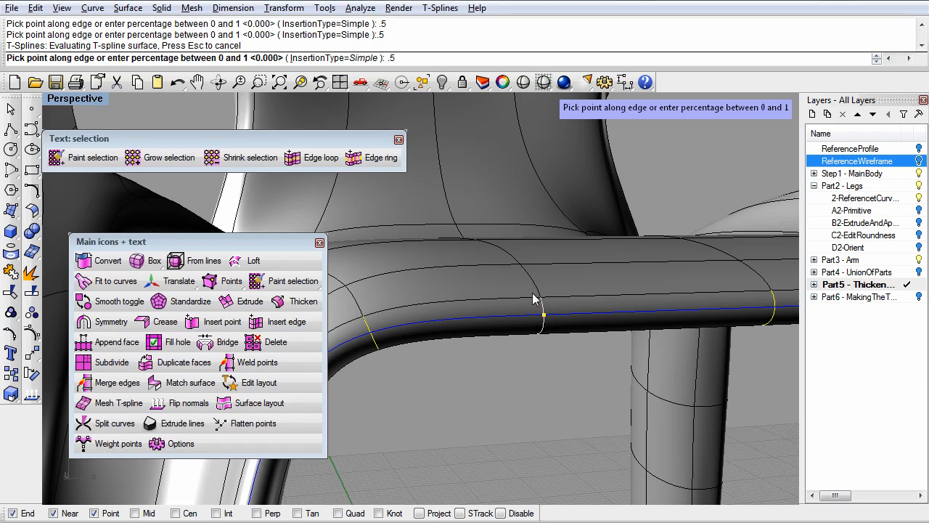
Preview the chair in shaded display without wires and examine the rounded edges around the arm and seat front
right_click_drag(544, 348, 558, 258)
left_click(524, 82)
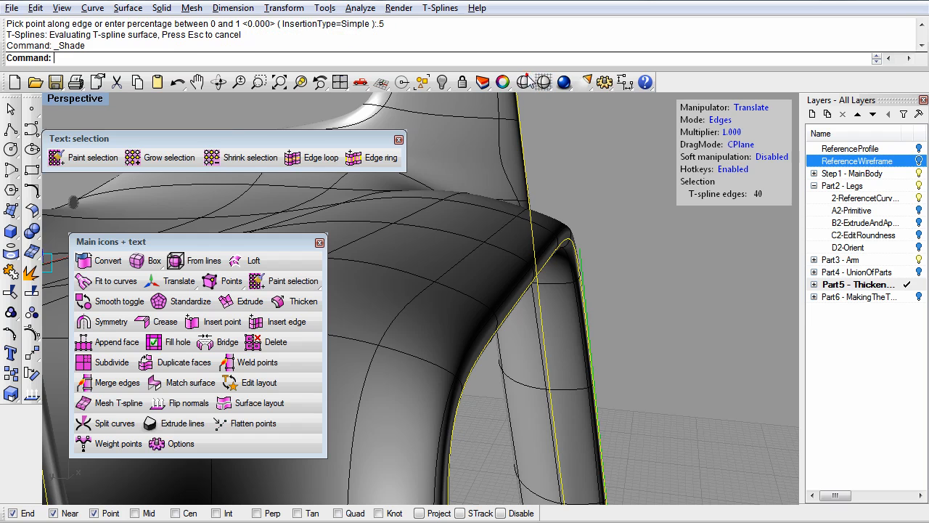
mouse_move(496, 332)
right_mouse_down()
mouse_move(549, 342)
mouse_move(556, 386)
right_mouse_up()
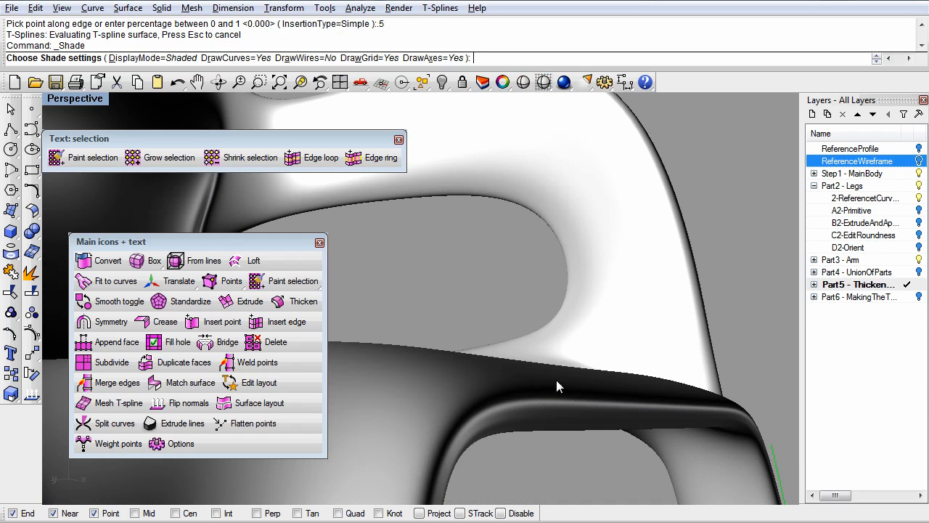
Examine the front corner of the seat and the leg in the shaded display, and end the preview
right_click_drag(601, 417, 658, 421)
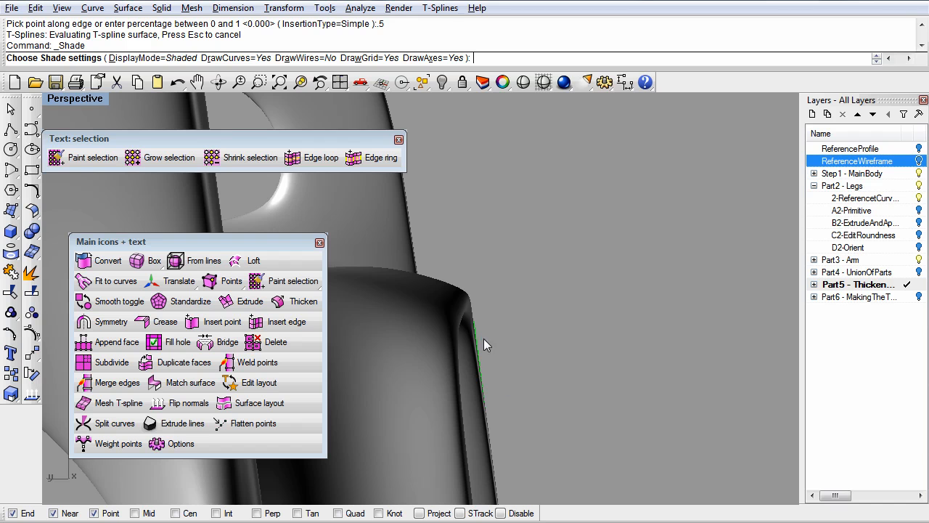
mouse_move(483, 381)
right_mouse_down()
mouse_move(547, 386)
mouse_move(541, 372)
mouse_move(561, 340)
mouse_move(522, 336)
mouse_move(574, 396)
mouse_move(518, 397)
mouse_move(527, 396)
right_mouse_up()
left_click(515, 399)
right_click_drag(475, 382, 537, 406)
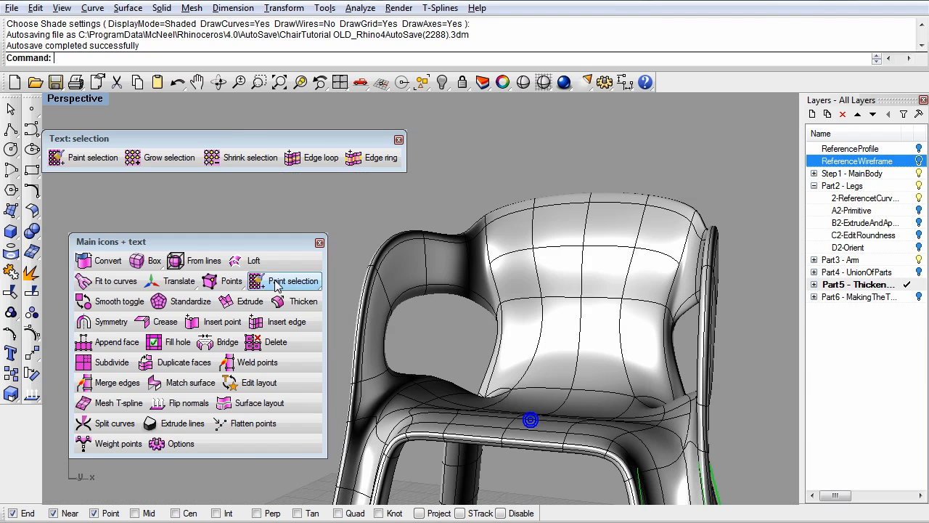
Select a face on the upper backrest, move it slightly with the Translate manipulator, and clear the selection
left_click(174, 280)
left_click(606, 235)
right_click_drag(605, 235, 412, 361)
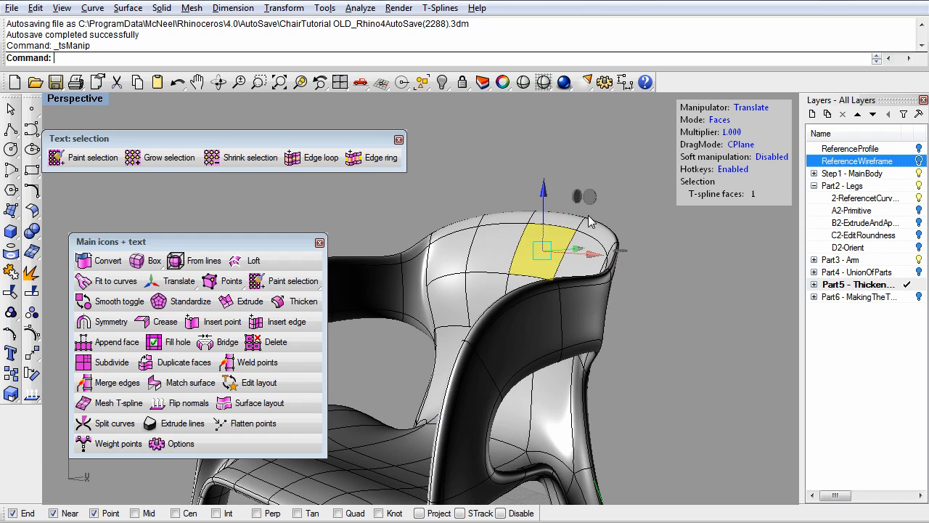
mouse_move(576, 199)
left_mouse_down()
mouse_move(552, 193)
mouse_move(570, 209)
left_mouse_up()
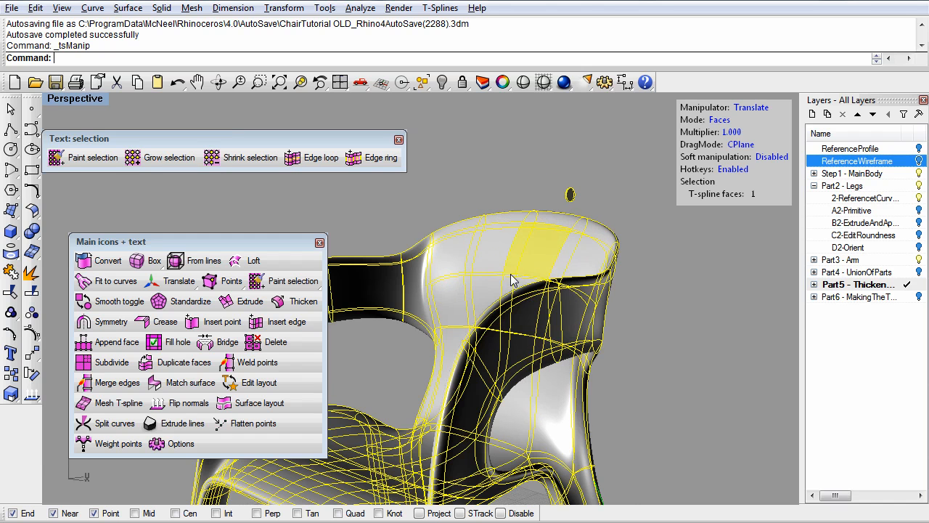
scroll(511, 367, "down", 3)
right_click_drag(483, 374, 530, 328)
mouse_move(460, 348)
right_mouse_down()
mouse_move(524, 346)
mouse_move(522, 413)
mouse_move(482, 408)
mouse_move(480, 269)
mouse_move(485, 355)
right_mouse_up()
left_click(522, 413)
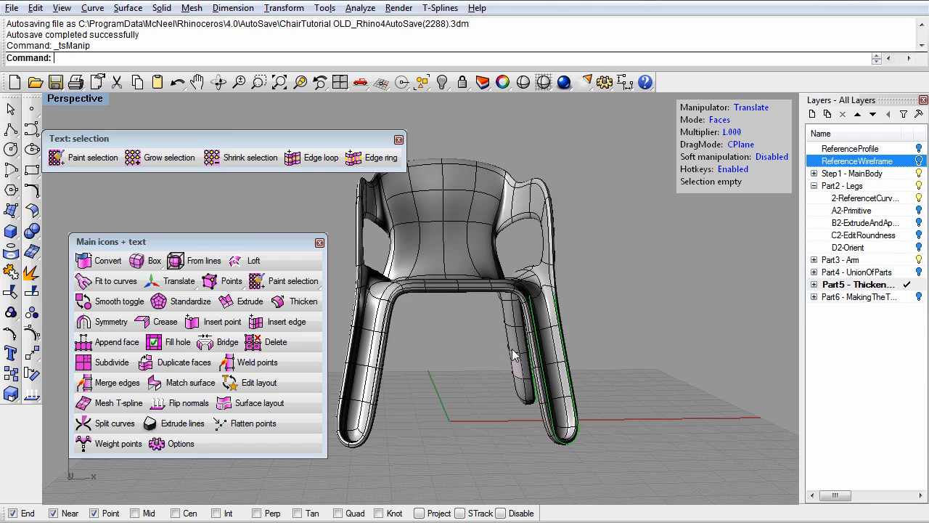
Close the selection toolbar, restore the four-viewport layout, and move the main T-Splines toolbar clear of the Front view
left_click(398, 139)
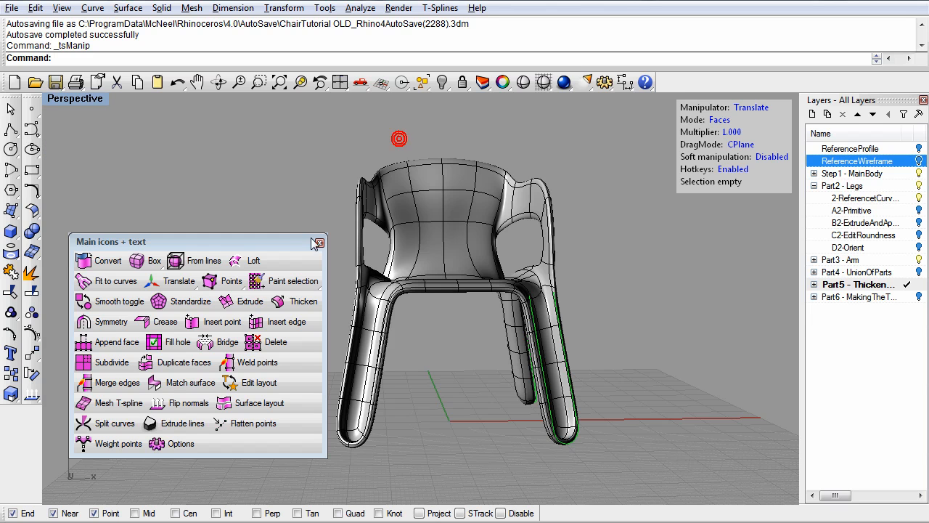
double_click(63, 101)
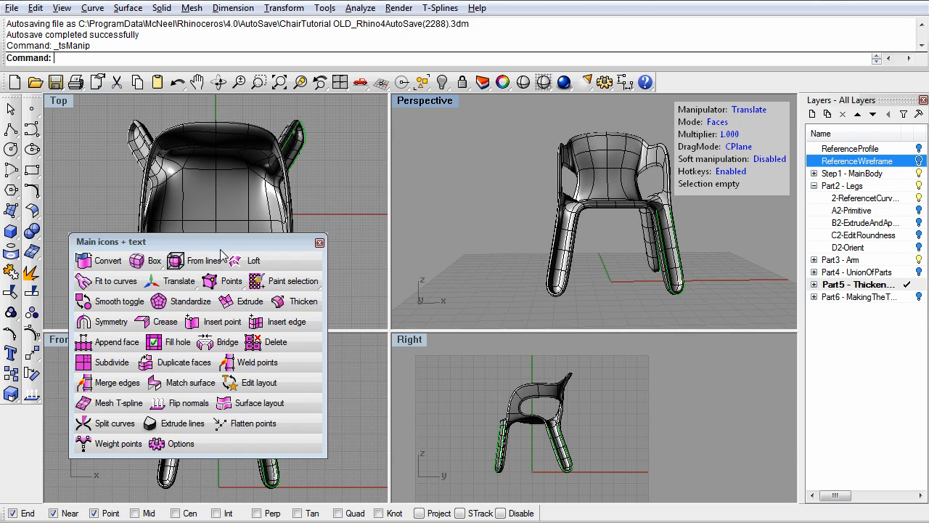
left_click_drag(221, 242, 490, 221)
Draw a circle in the Front view, centred on the backrest's vertical midline
scroll(218, 406, "up", 4)
right_click_drag(204, 393, 179, 406)
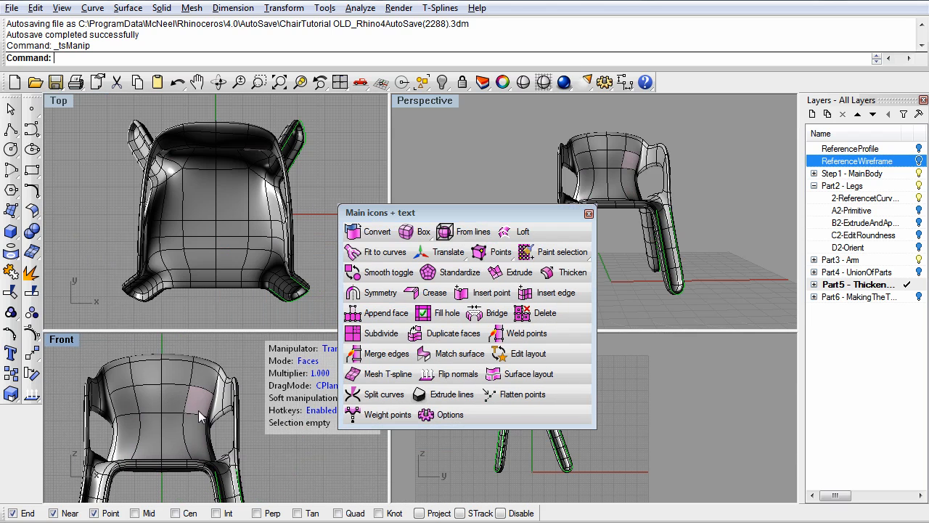
left_click(12, 149)
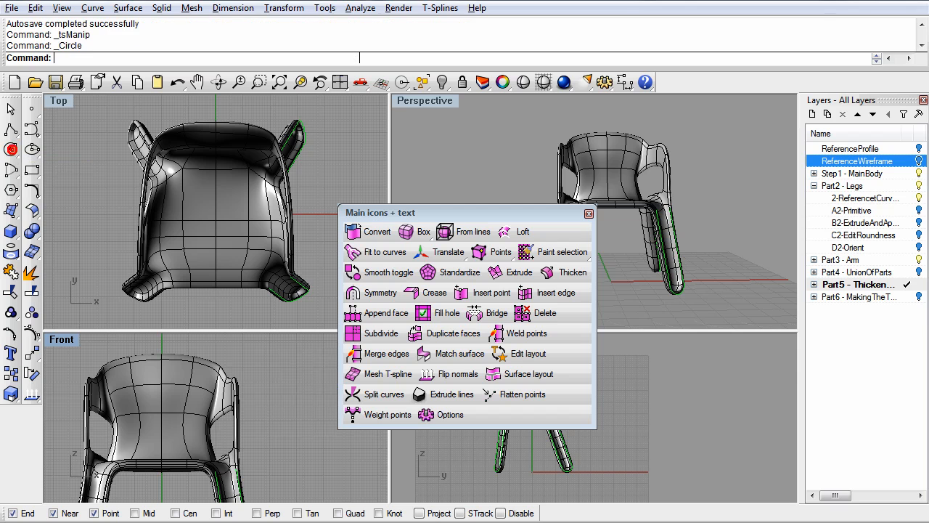
left_click(161, 410)
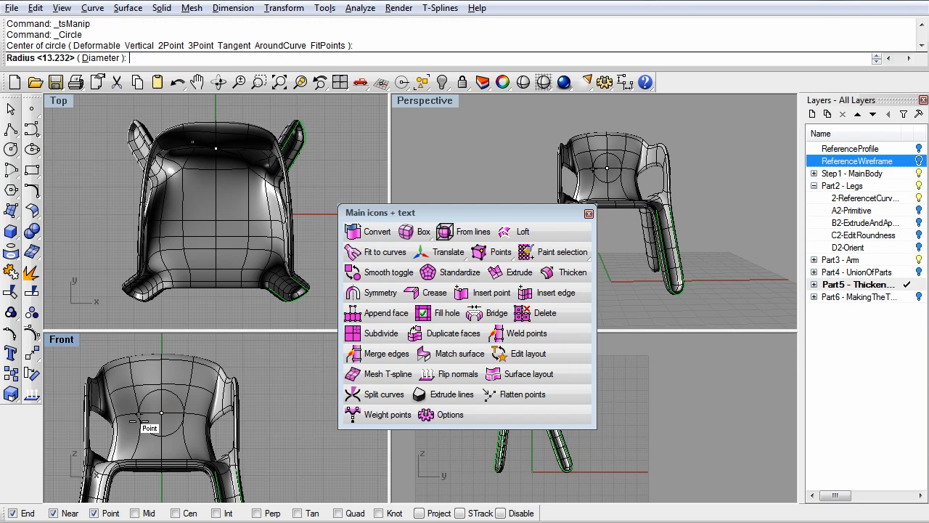
left_click(131, 428)
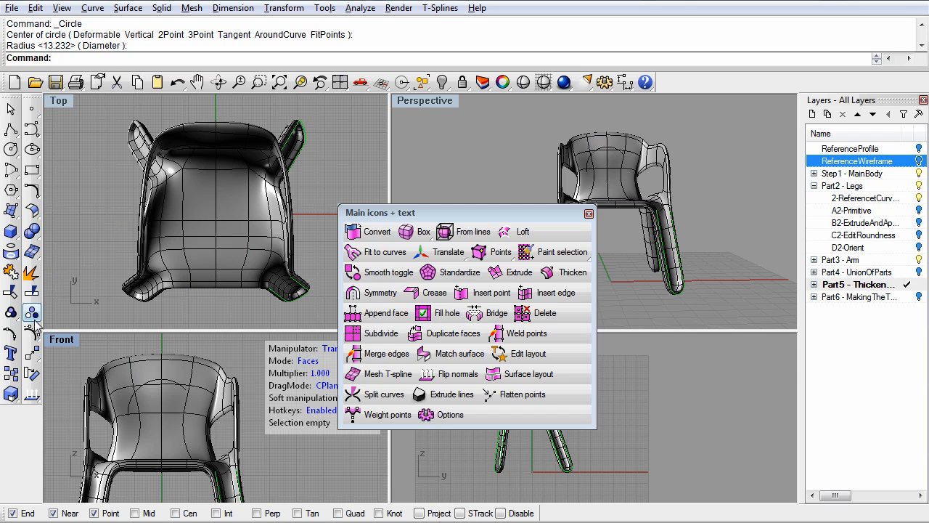
Trim away both the front and back surfaces of the backrest inside the circle
left_click(12, 291)
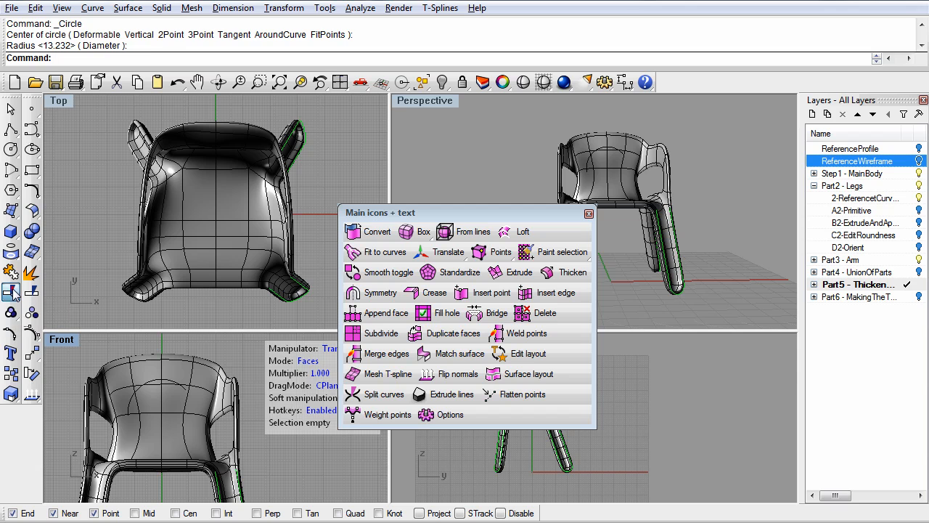
left_click(154, 387)
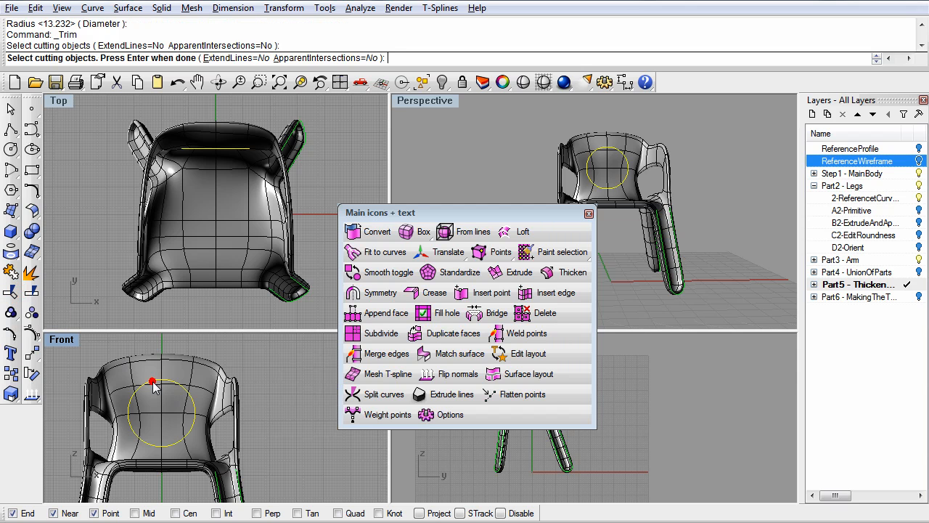
key("Return")
left_click(180, 422)
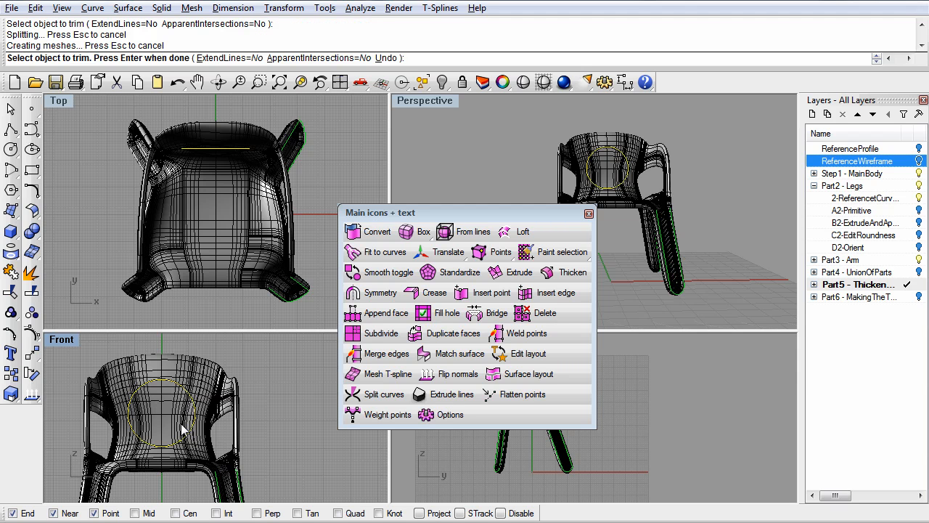
left_click(181, 429)
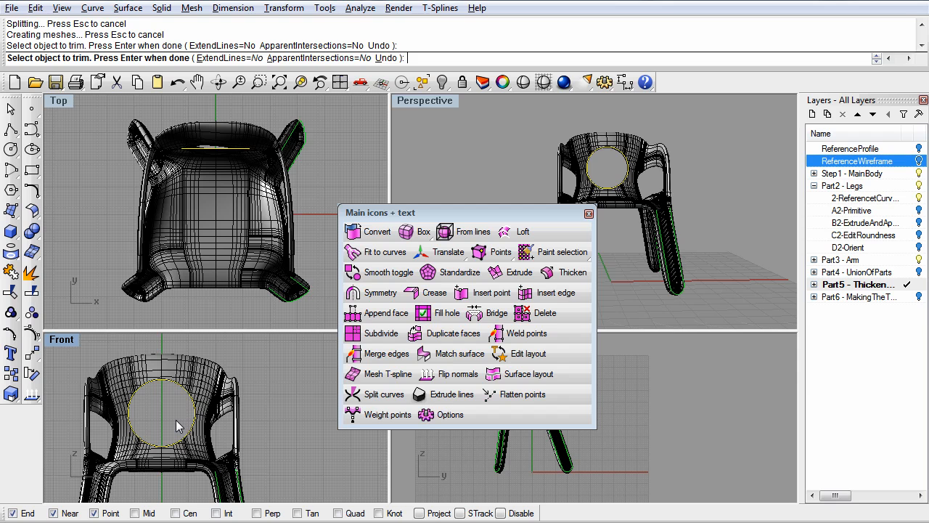
left_click(176, 421)
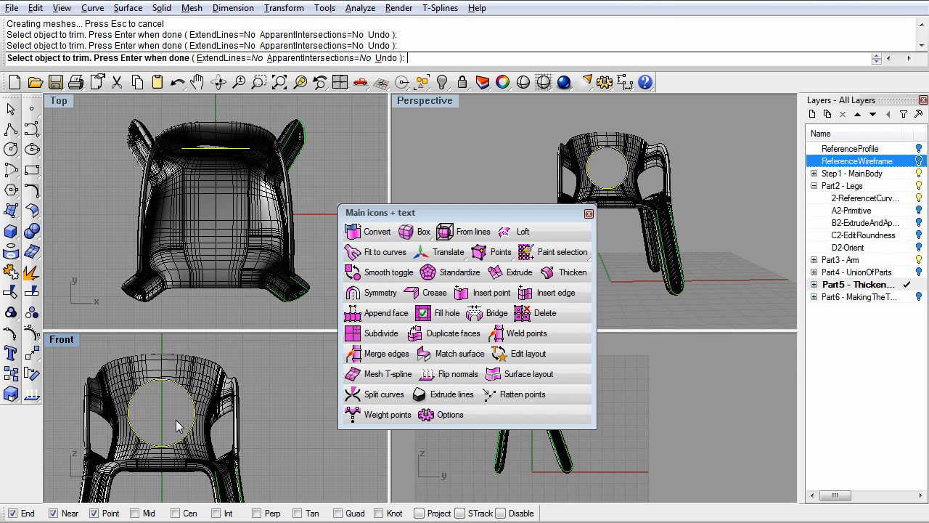
left_click(175, 420)
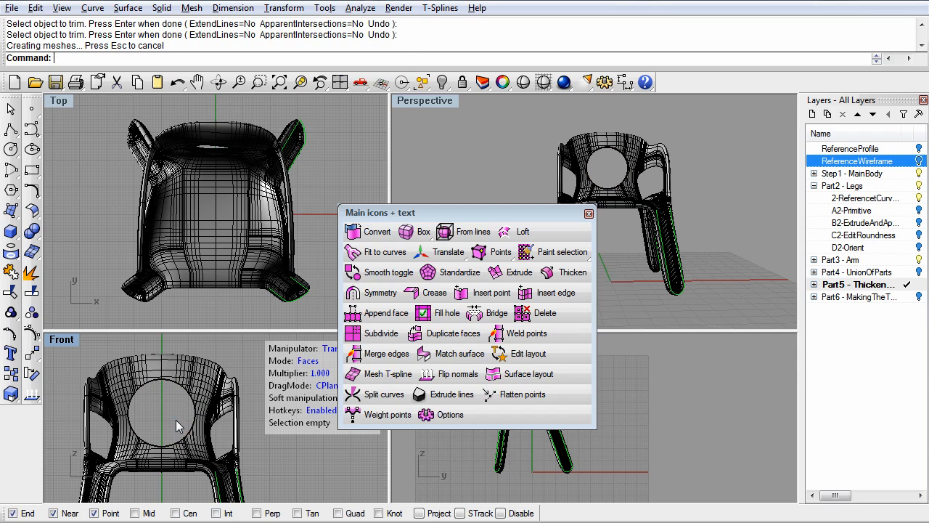
Maximize the Perspective view and examine the circular hole in the backrest, including in a shaded preview without wires
double_click(424, 101)
right_click_drag(266, 289, 161, 359)
right_click_drag(227, 334, 273, 281)
left_click_drag(500, 214, 682, 249)
right_click_drag(400, 284, 457, 305)
right_click_drag(423, 330, 227, 330, "shift")
scroll(153, 334, "down", 10)
right_click_drag(159, 339, 328, 365, "shift")
right_click_drag(172, 362, 315, 251)
scroll(267, 344, "up", 2)
scroll(268, 346, "up", 5)
scroll(315, 251, "up", 2)
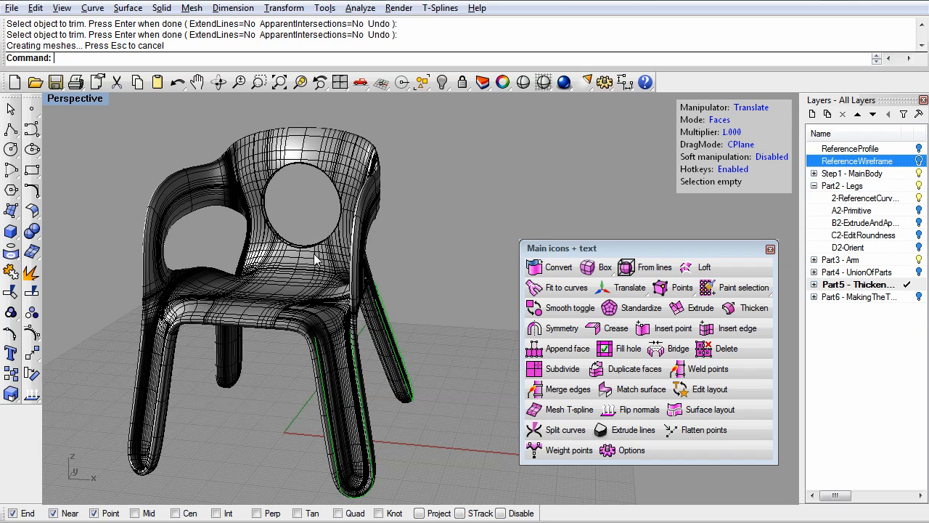
right_click_drag(262, 307, 271, 309)
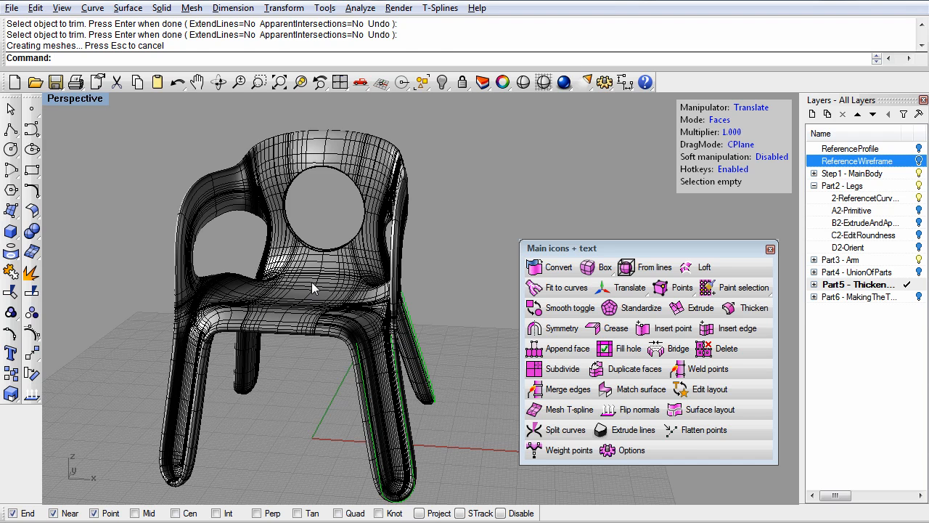
left_click(522, 82)
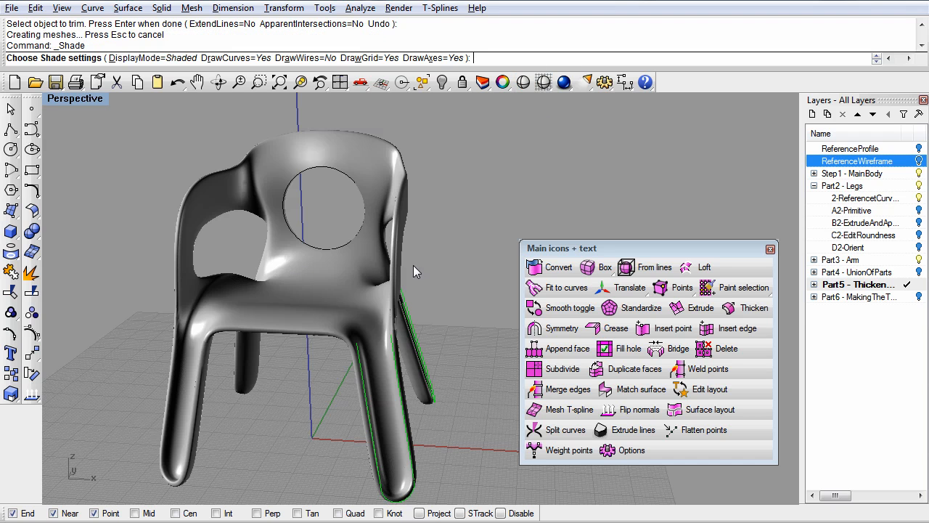
left_click(462, 238)
Undo the backrest trim and switch the T-Splines selection mode from faces to objects
key("ctrl+z")
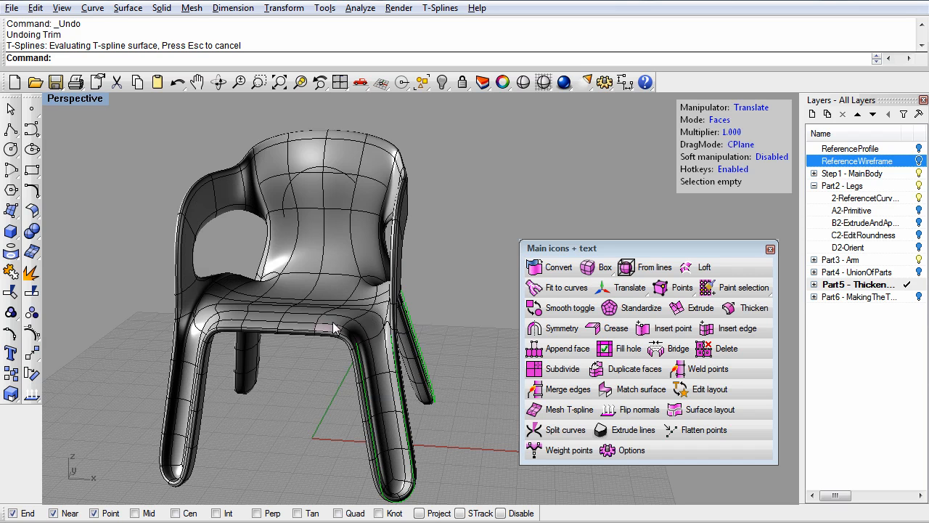
key("f")
Create a new layer named Final T-Spline
left_click(813, 115)
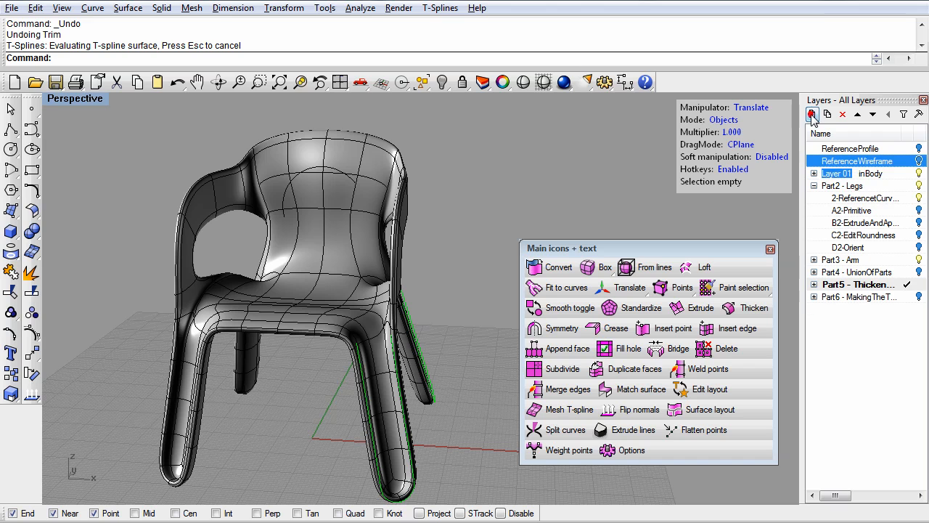
type("Fian")
type("nal")
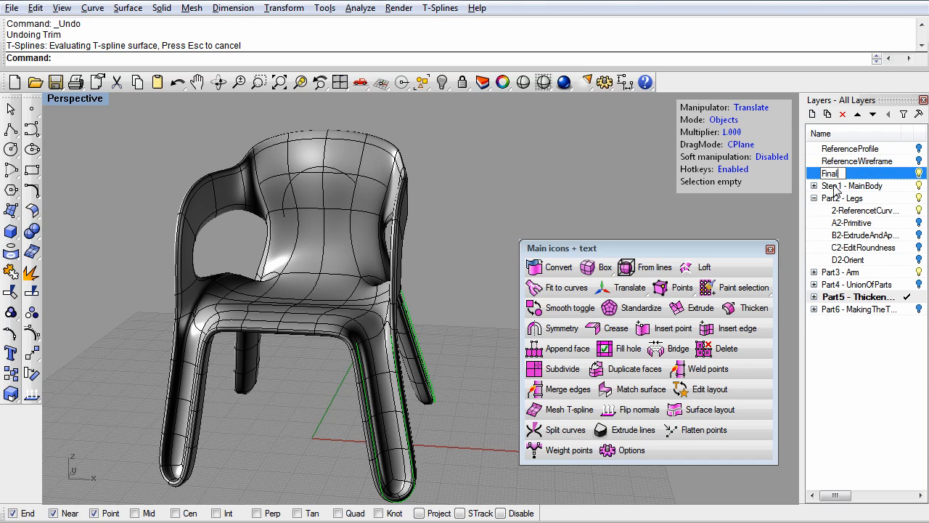
type(" T-Spline")
Copy the chair's T-spline surface to the Final T-Spline layer, turn that layer off, and deselect the chair
left_click(386, 182)
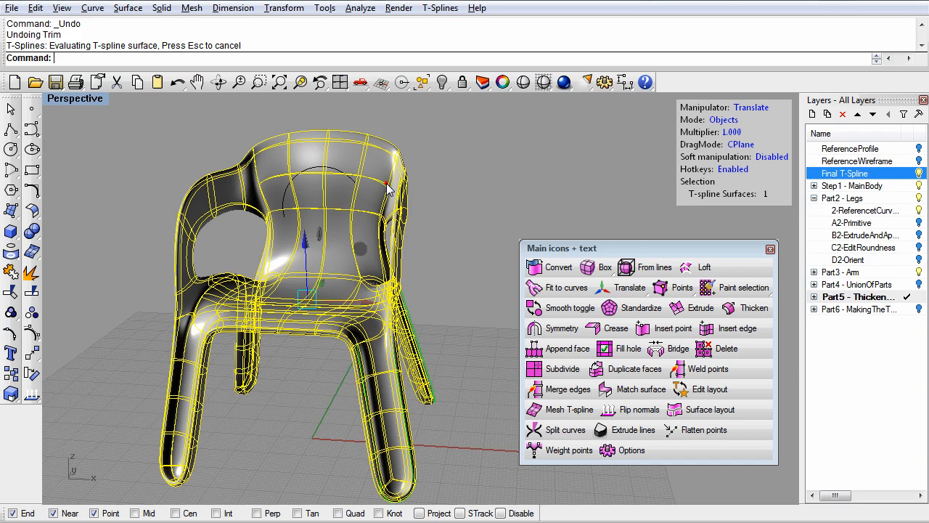
right_click(857, 175)
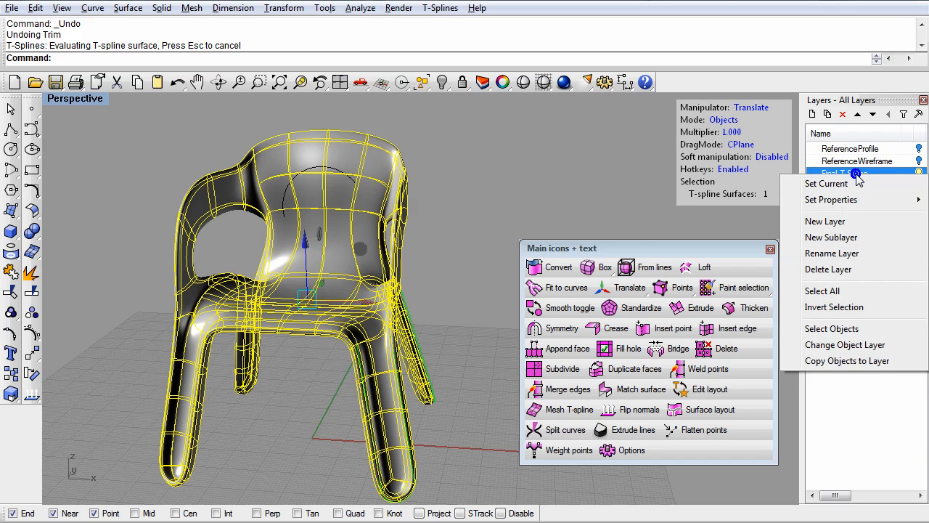
left_click(848, 364)
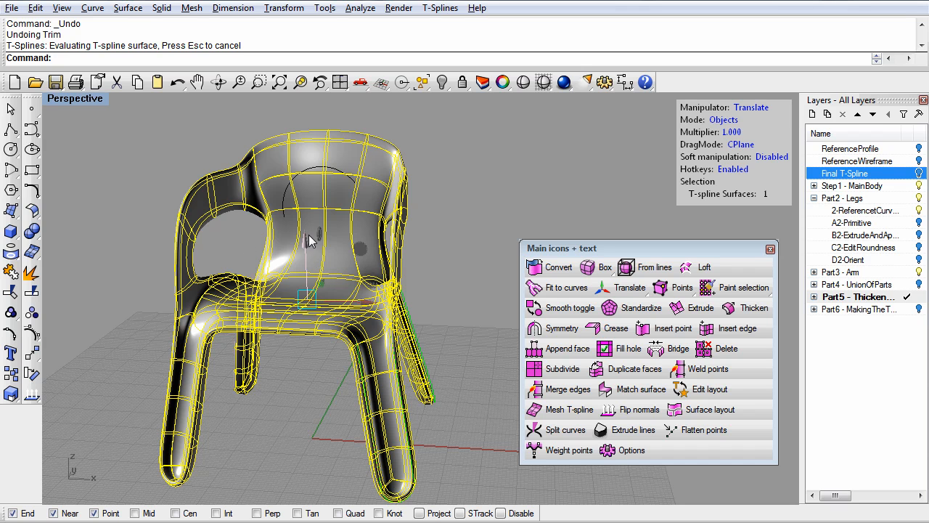
left_click(421, 254)
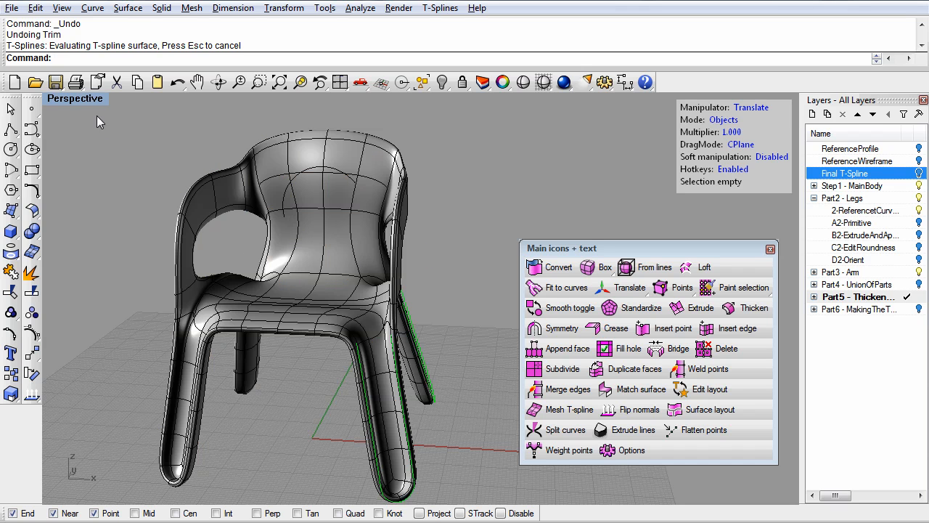
Restore the four viewports and trim both backrest surfaces inside the circle, using the circle curve as the cutting object
double_click(85, 100)
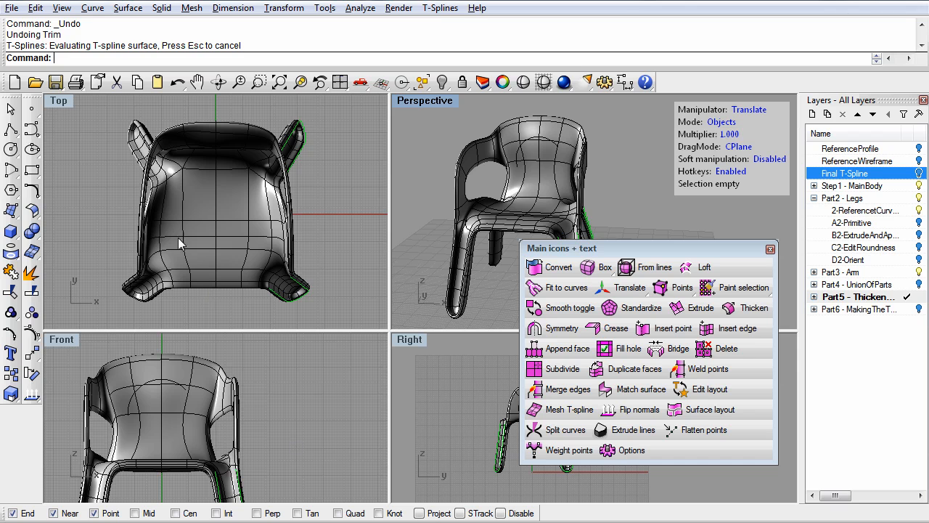
left_click(11, 291)
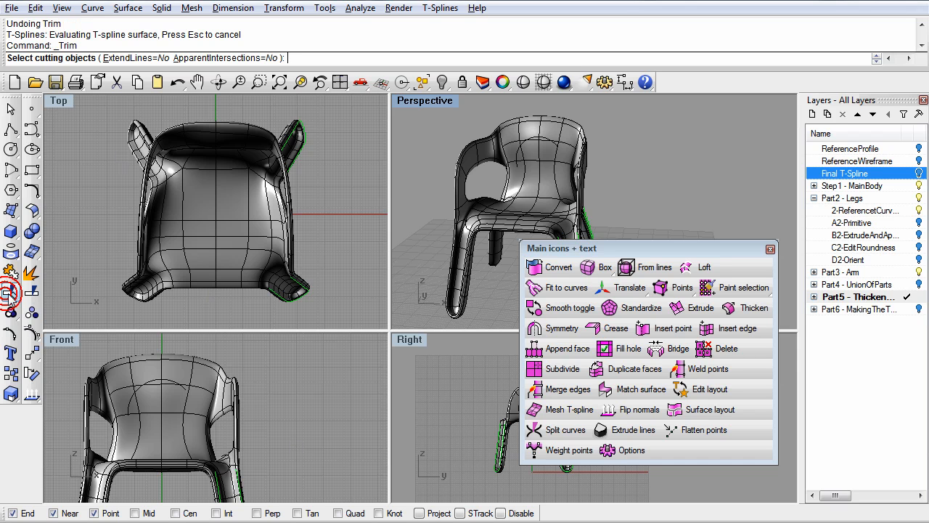
left_click(168, 389)
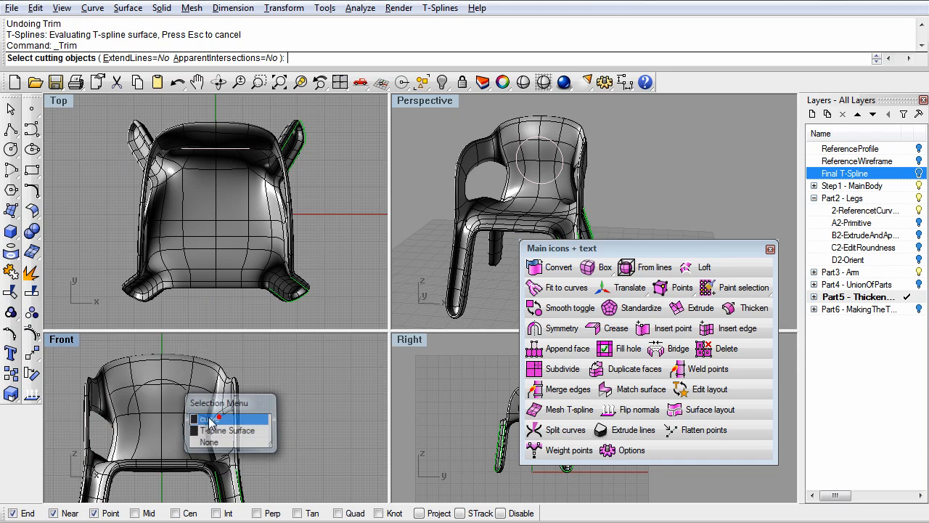
left_click(197, 415)
key("Return")
left_click(157, 404)
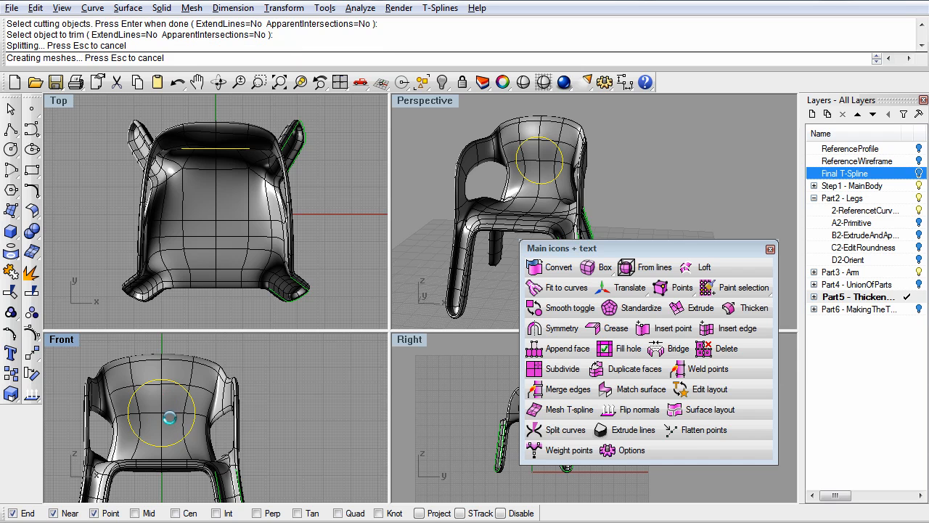
left_click(172, 418)
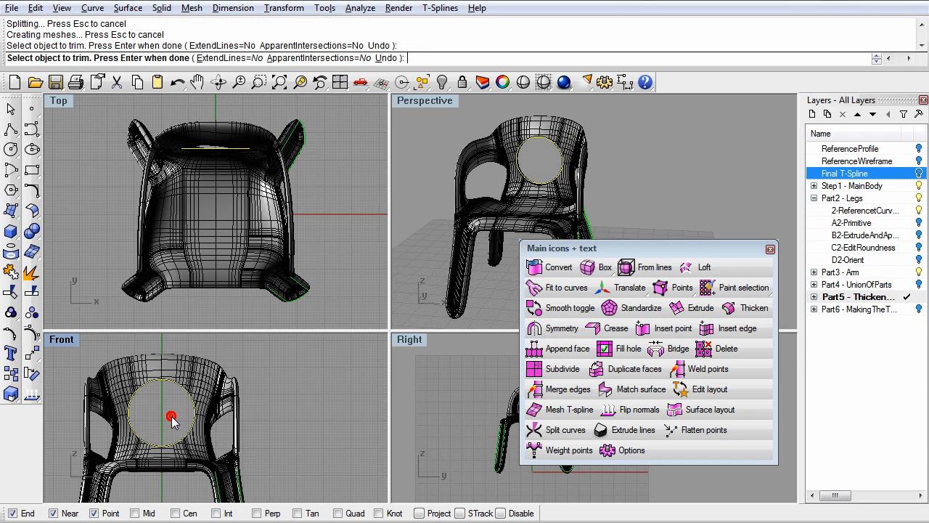
left_click(172, 416)
key("Return")
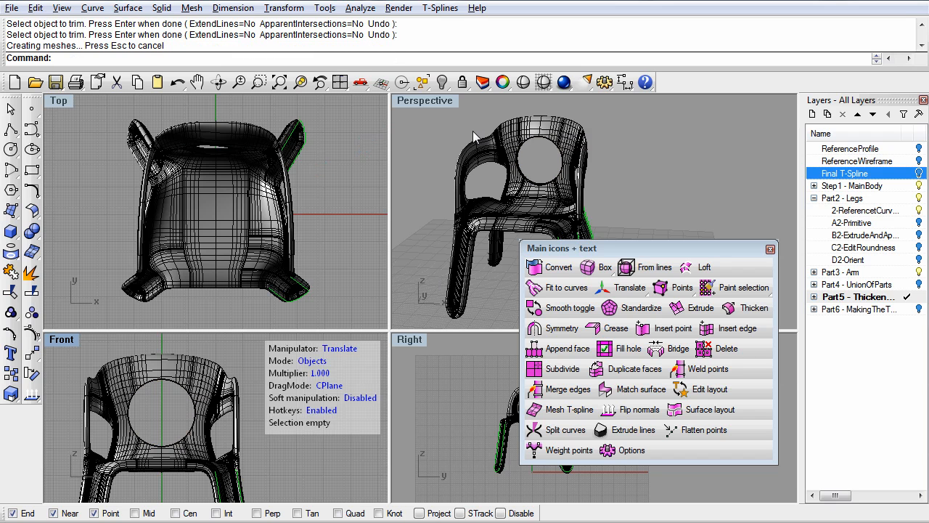
Turn on the Final T-Spline layer, make it the current layer, and turn off the Part5 thickening layer
right_click_drag(515, 227, 489, 203, "shift")
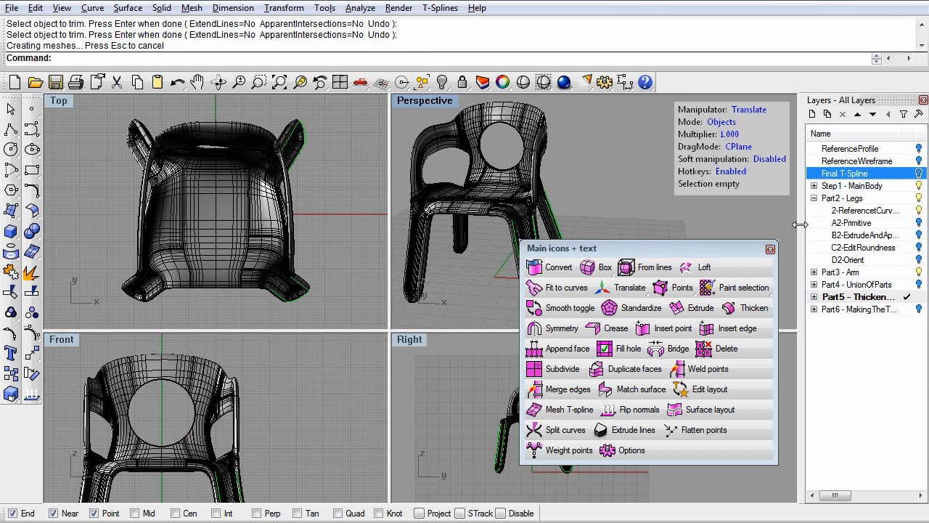
left_click(917, 174)
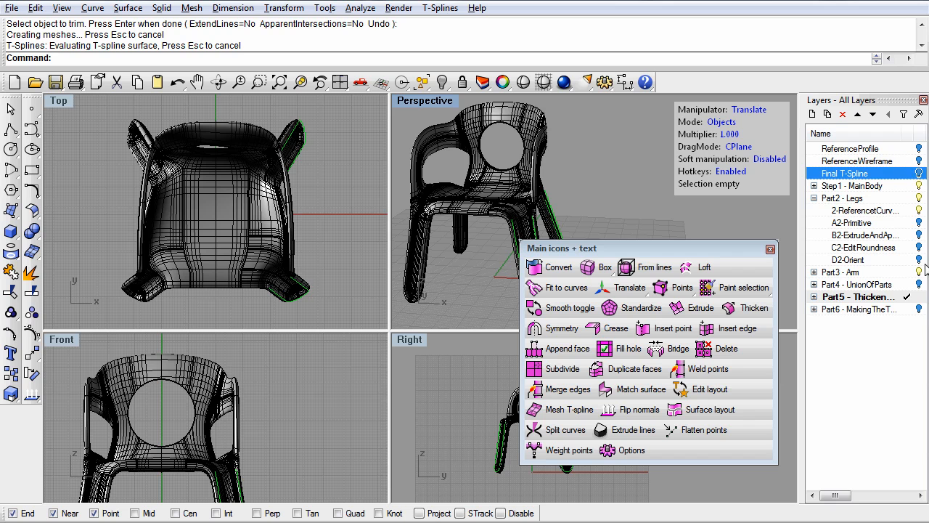
left_click(909, 174)
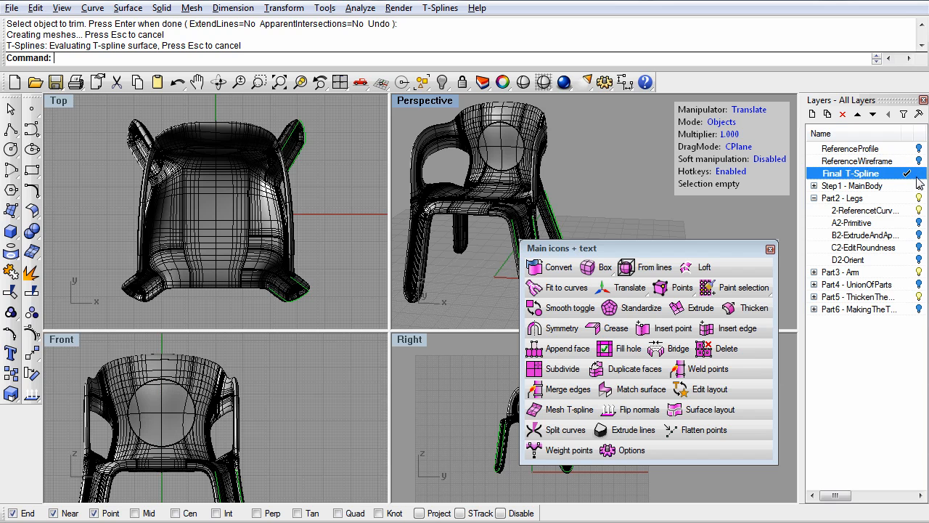
left_click(918, 296)
Select a T-spline face on the upper edge of the backrest and maximize the Perspective viewport
right_click_drag(508, 168, 535, 204)
left_click(536, 183)
mouse_move(525, 125)
left_mouse_down()
mouse_move(522, 105)
mouse_move(521, 128)
left_mouse_up()
double_click(443, 102)
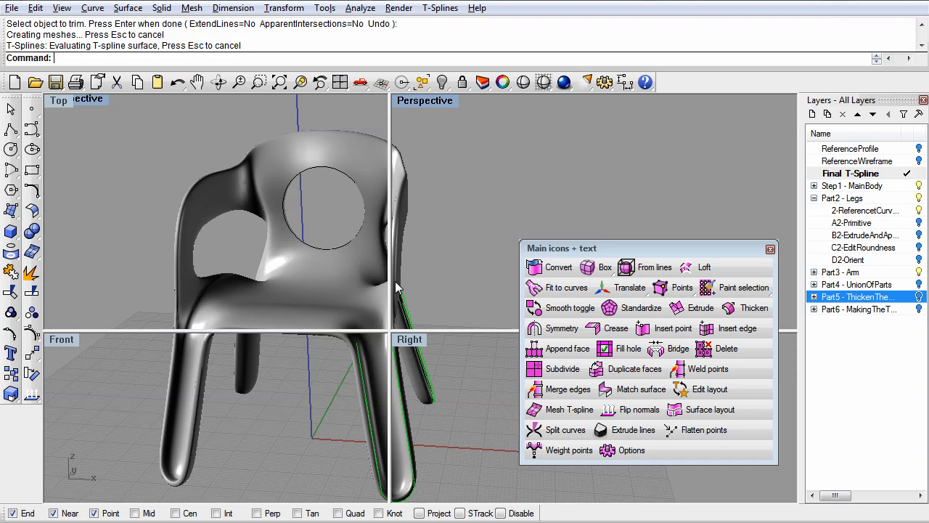
Examine the untrimmed T-spline chair's seat, arms, backrest and legs from several front angles, clearing the face selection
right_click_drag(408, 301, 404, 341)
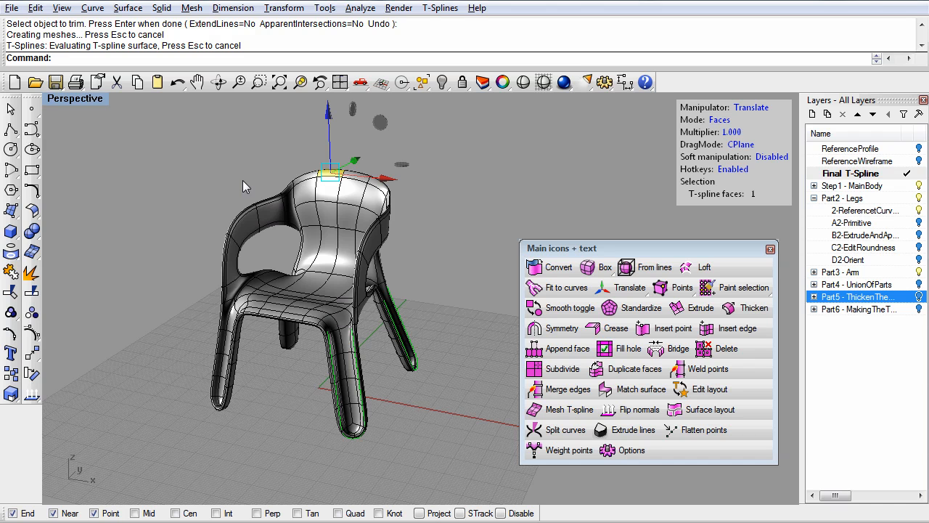
right_click_drag(265, 318, 291, 327)
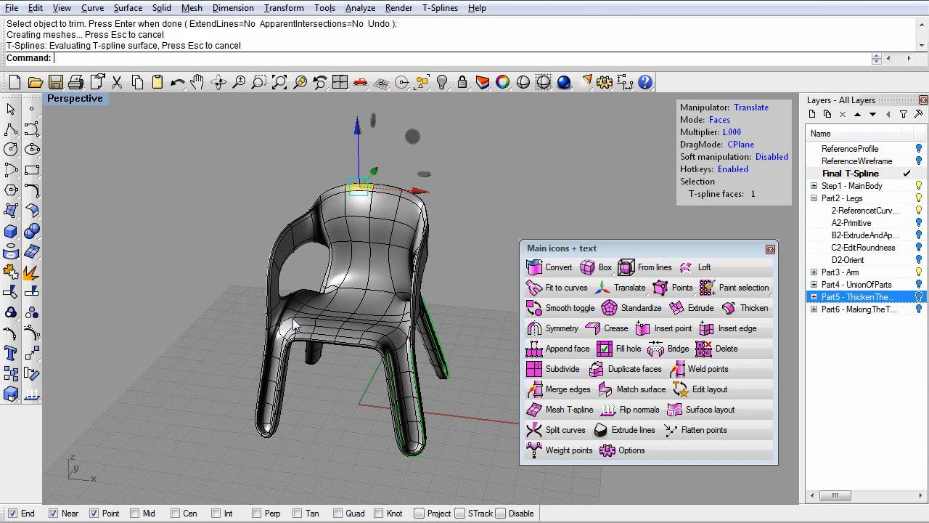
scroll(294, 327, "up", 3)
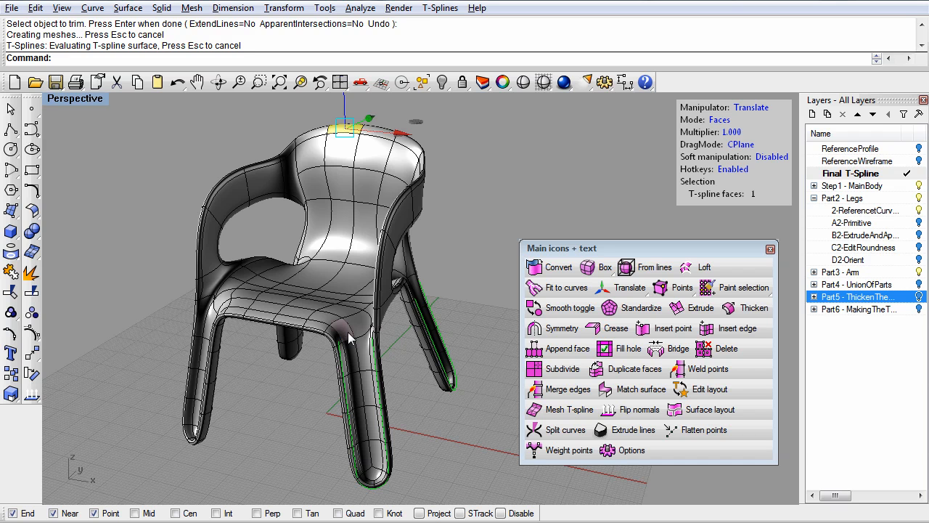
right_click_drag(298, 373, 305, 379)
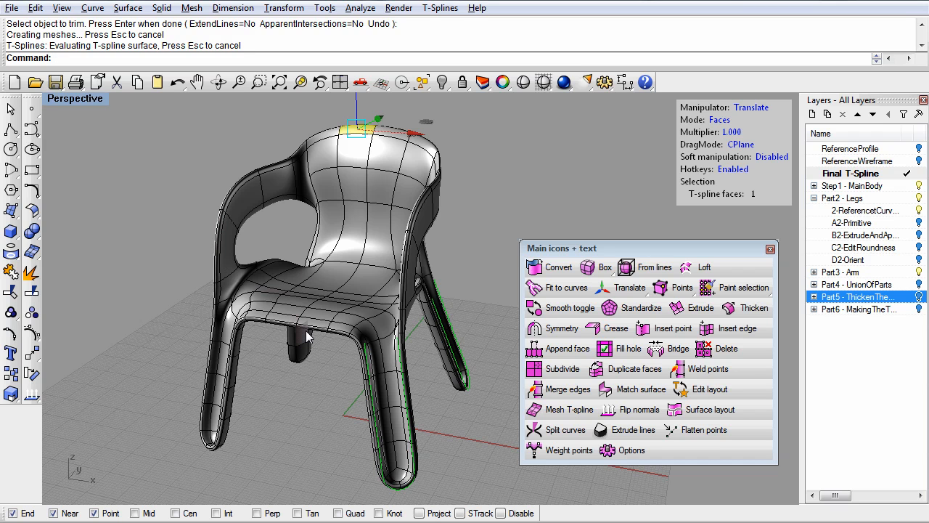
right_click_drag(321, 363, 346, 265)
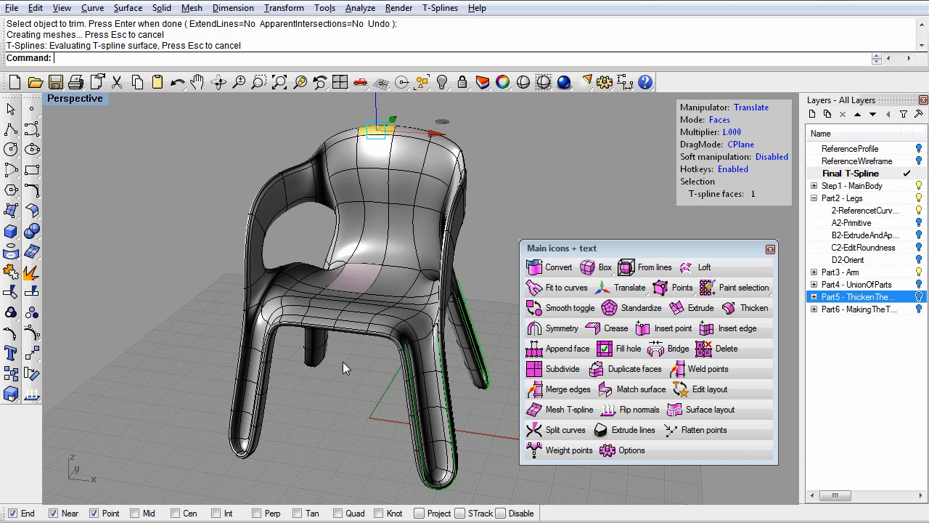
left_click(362, 360)
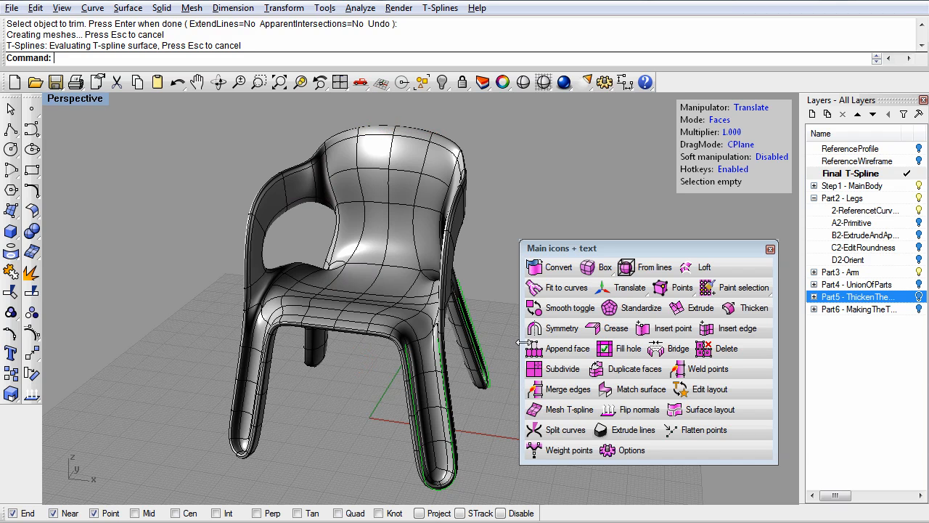
mouse_move(435, 384)
right_mouse_down()
mouse_move(405, 377)
mouse_move(416, 382)
right_mouse_up()
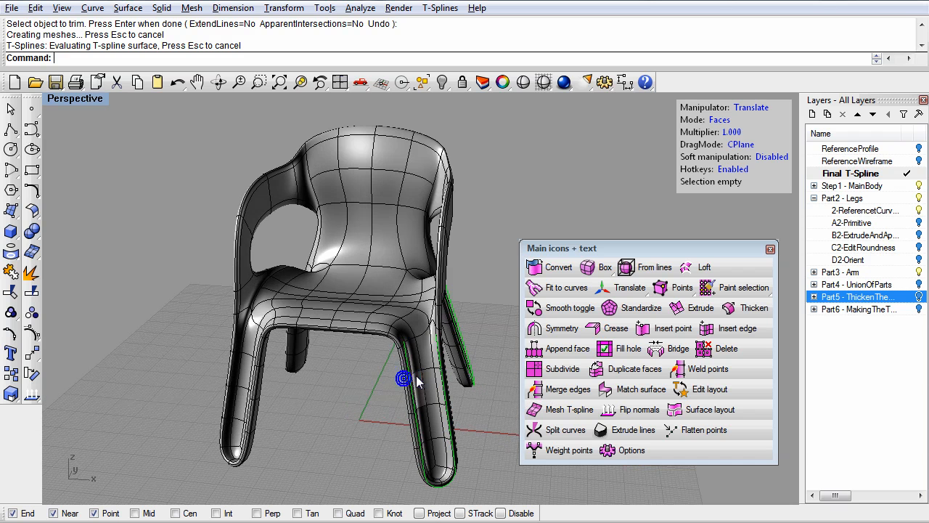
right_click_drag(401, 355, 392, 341)
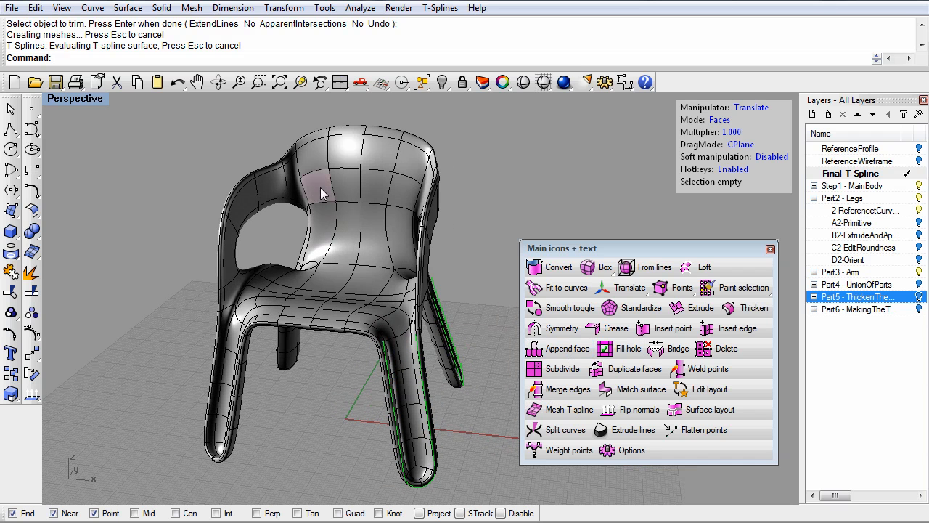
scroll(400, 314, "up", 2)
right_click_drag(401, 313, 400, 251)
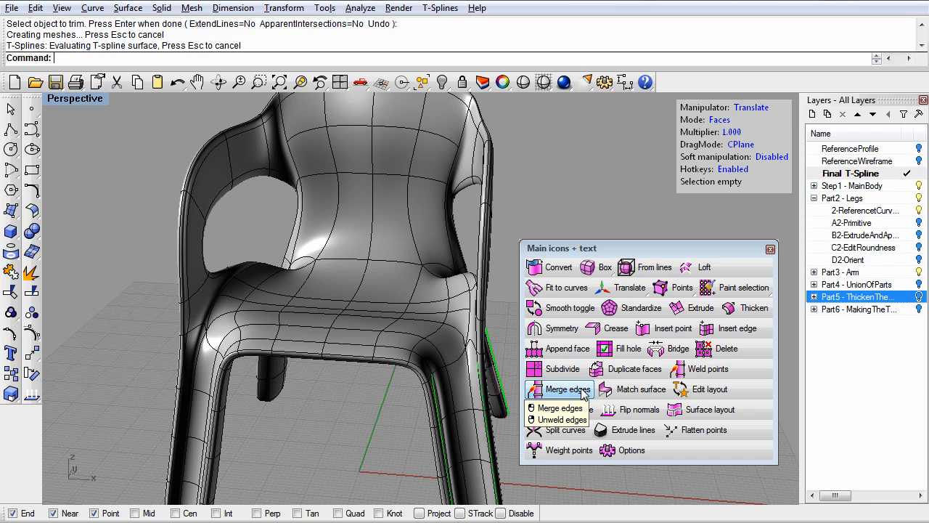
right_click_drag(456, 327, 446, 328)
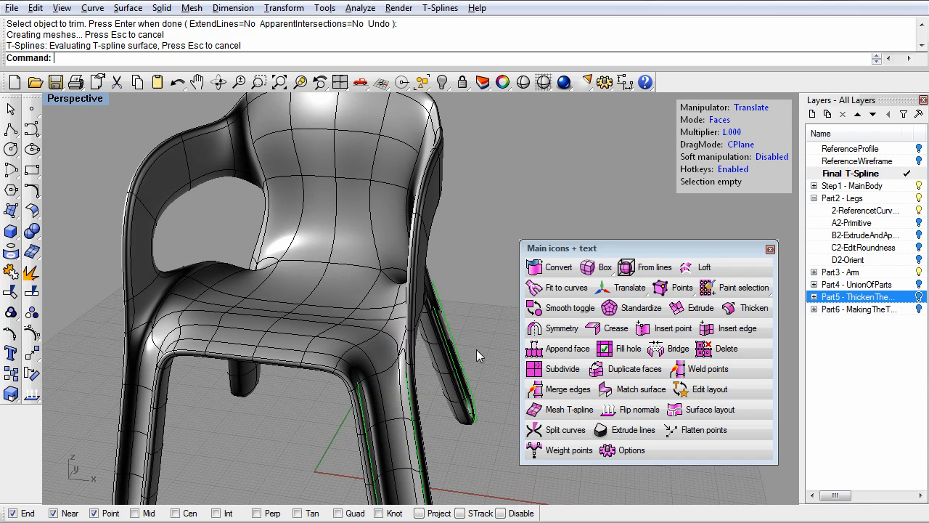
right_click_drag(392, 376, 402, 378)
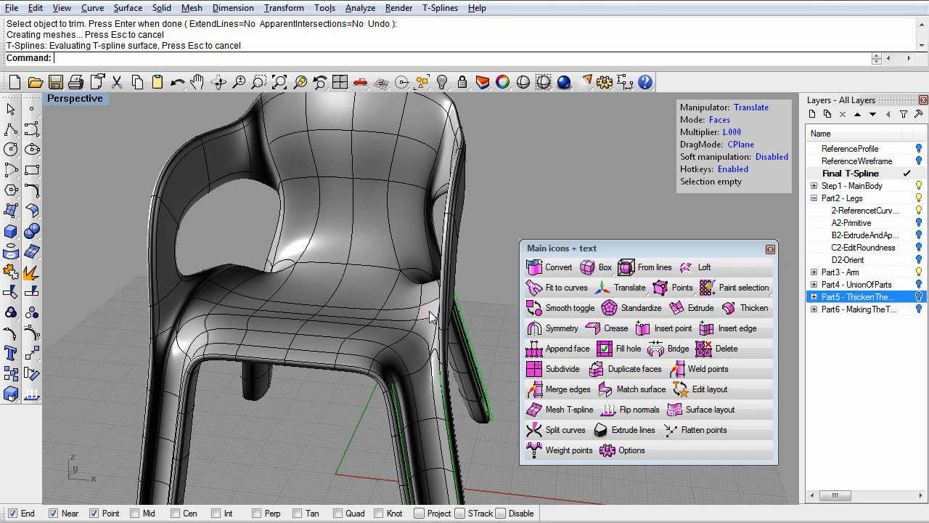
scroll(412, 394, "down", 2)
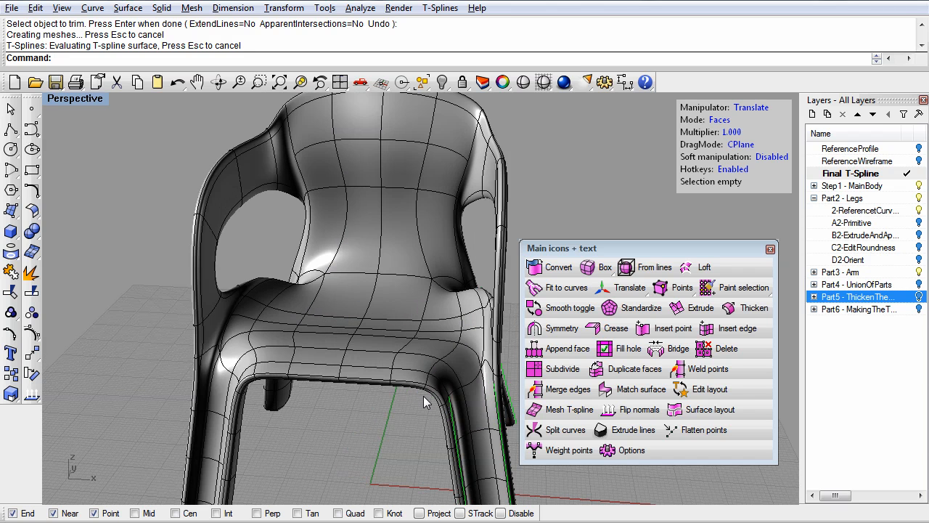
scroll(424, 395, "down", 2)
right_click_drag(424, 395, 517, 356)
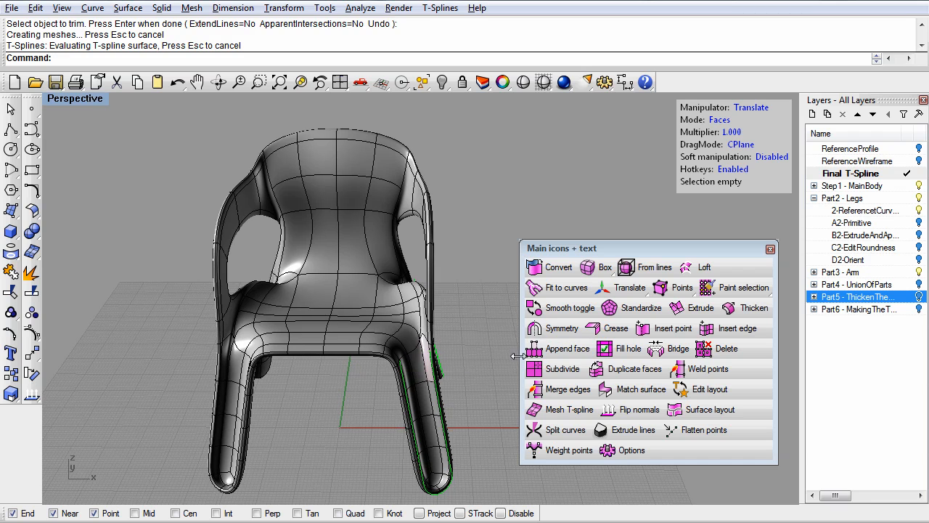